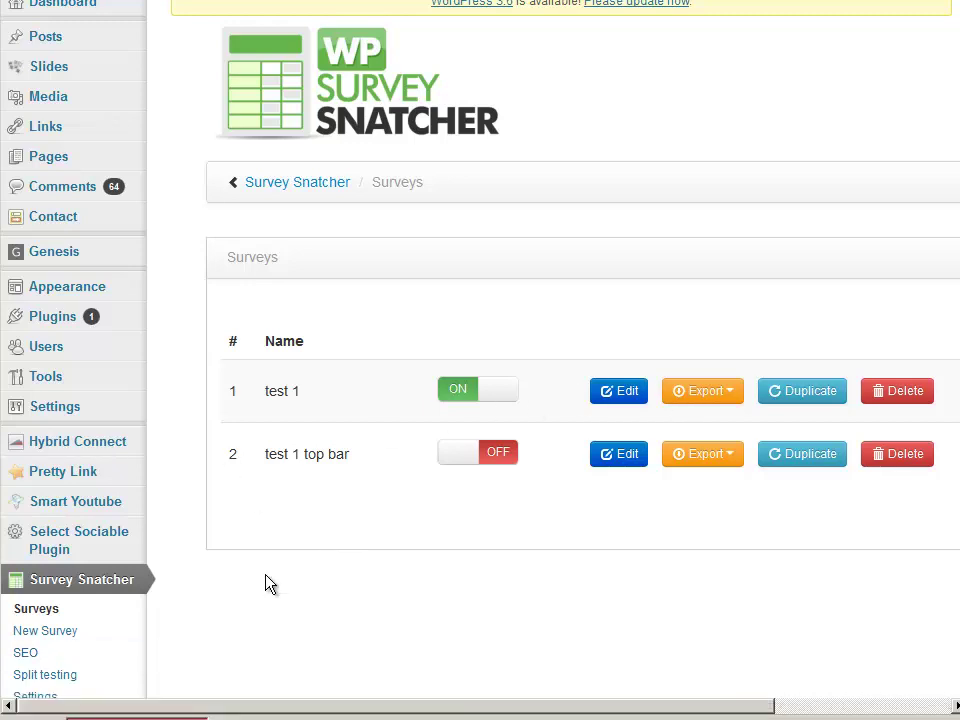
Start a new survey in Survey Snatcher and name it "for fun"
{"action": "scroll", "coordinate": [268, 583], "scroll_direction": "down", "scroll_amount": 2}
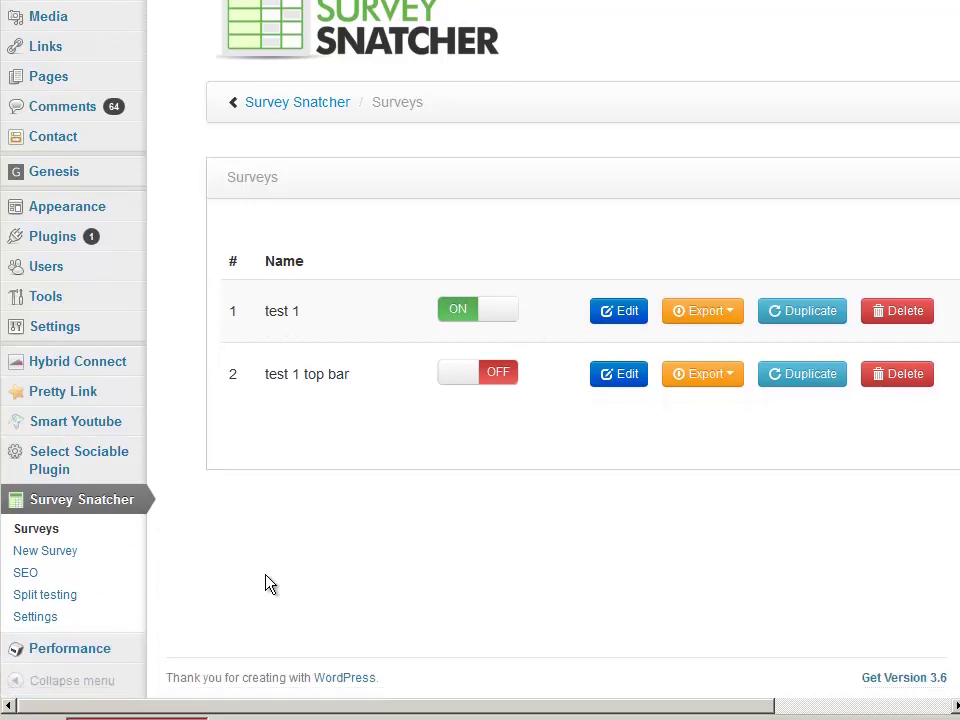
{"action": "left_click", "coordinate": [63, 556]}
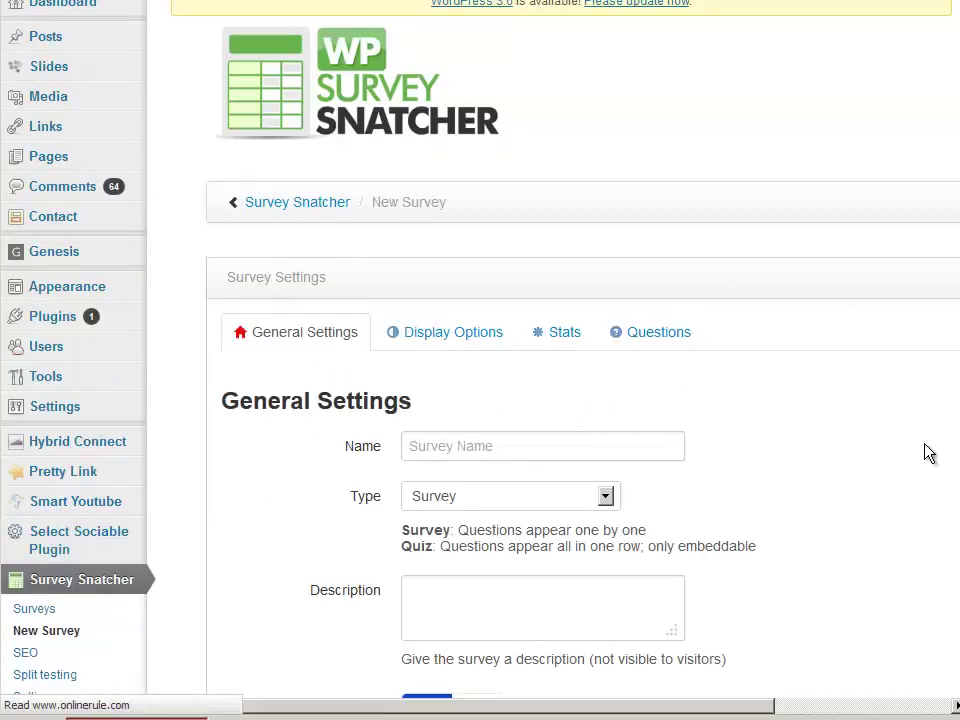
{"action": "scroll", "coordinate": [928, 455], "scroll_direction": "down", "scroll_amount": 3}
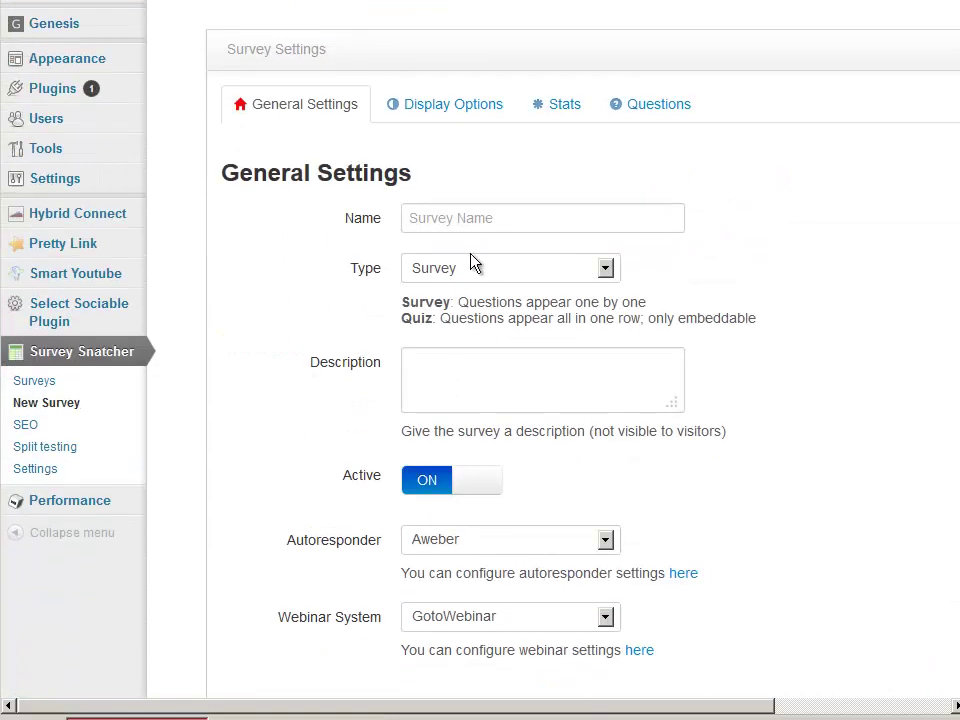
{"action": "left_click", "coordinate": [454, 223]}
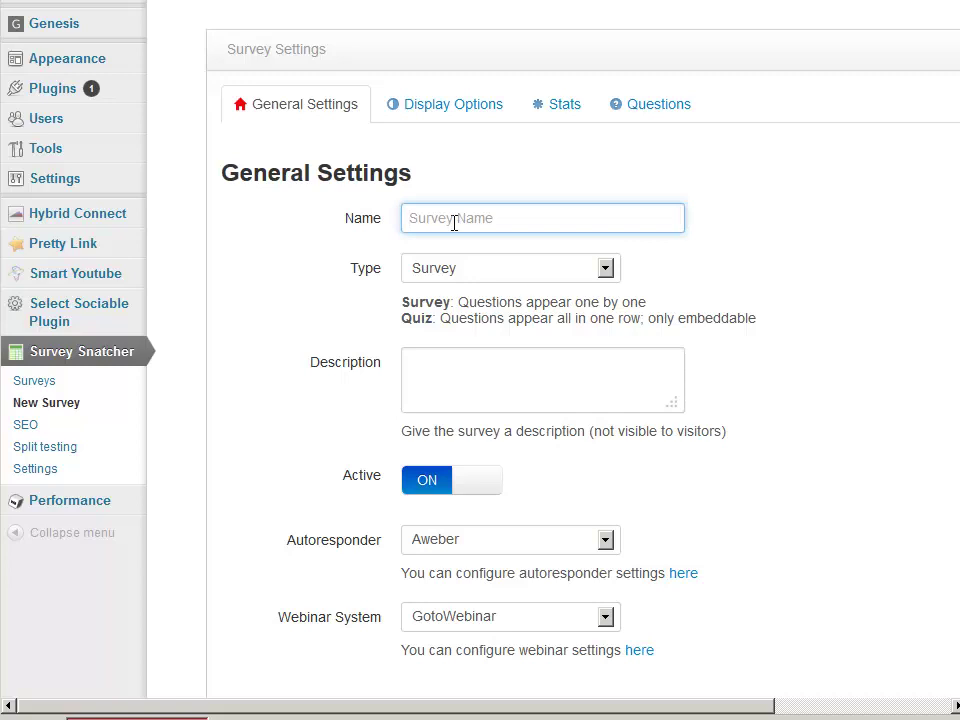
{"action": "type", "text": "for fun"}
Review the available choices for the survey's type, autoresponder and webinar system
{"action": "left_click", "coordinate": [496, 275]}
{"action": "left_click", "coordinate": [496, 275]}
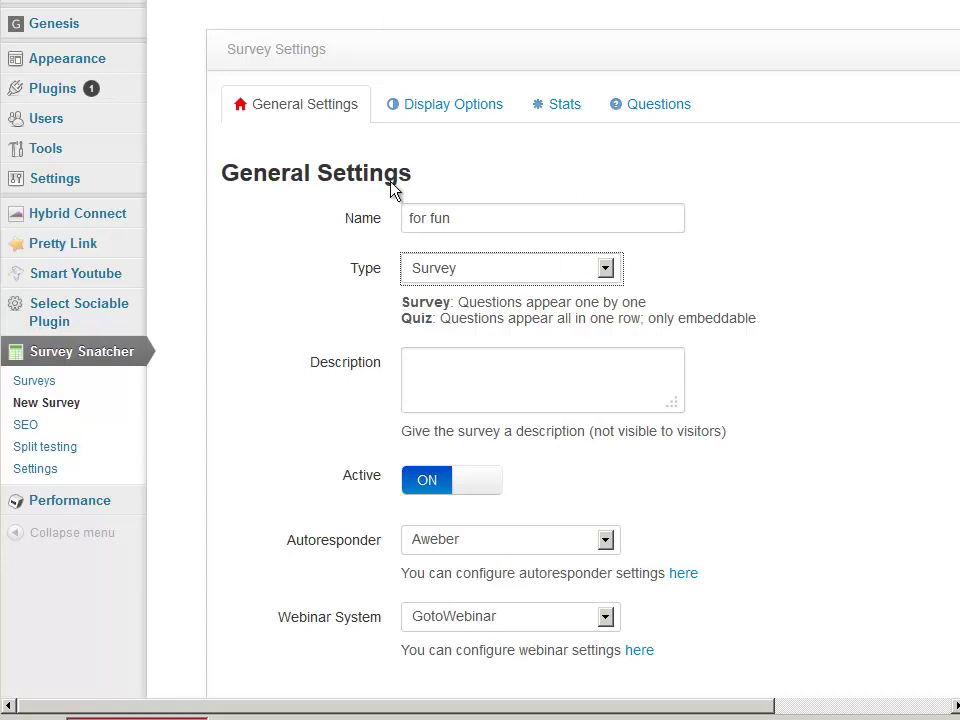
{"action": "left_click", "coordinate": [482, 551]}
{"action": "left_click", "coordinate": [482, 551]}
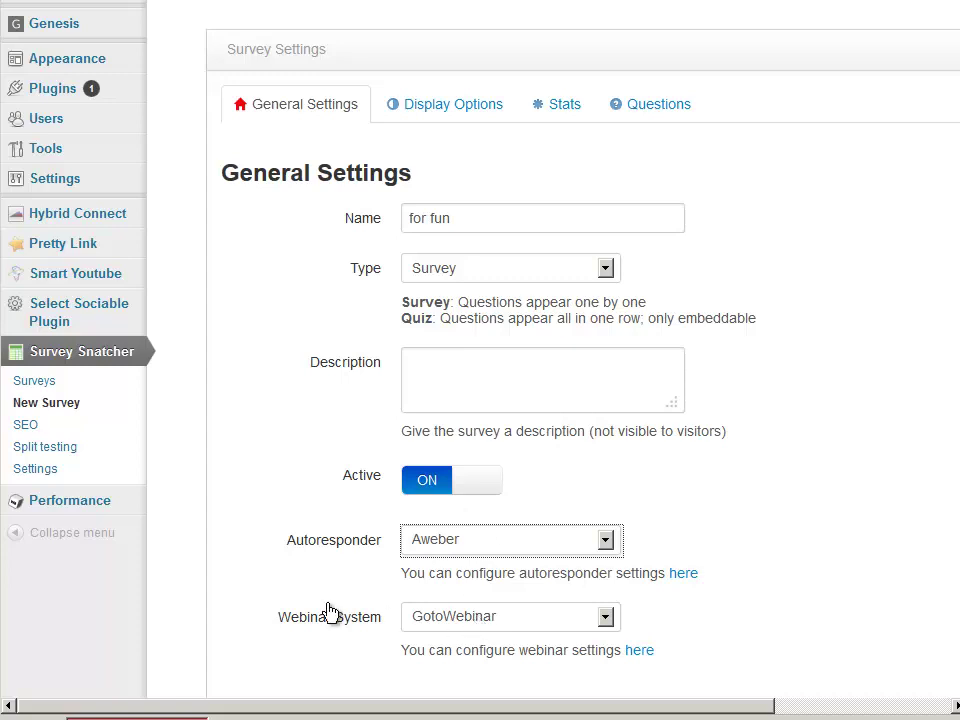
{"action": "left_click", "coordinate": [522, 628]}
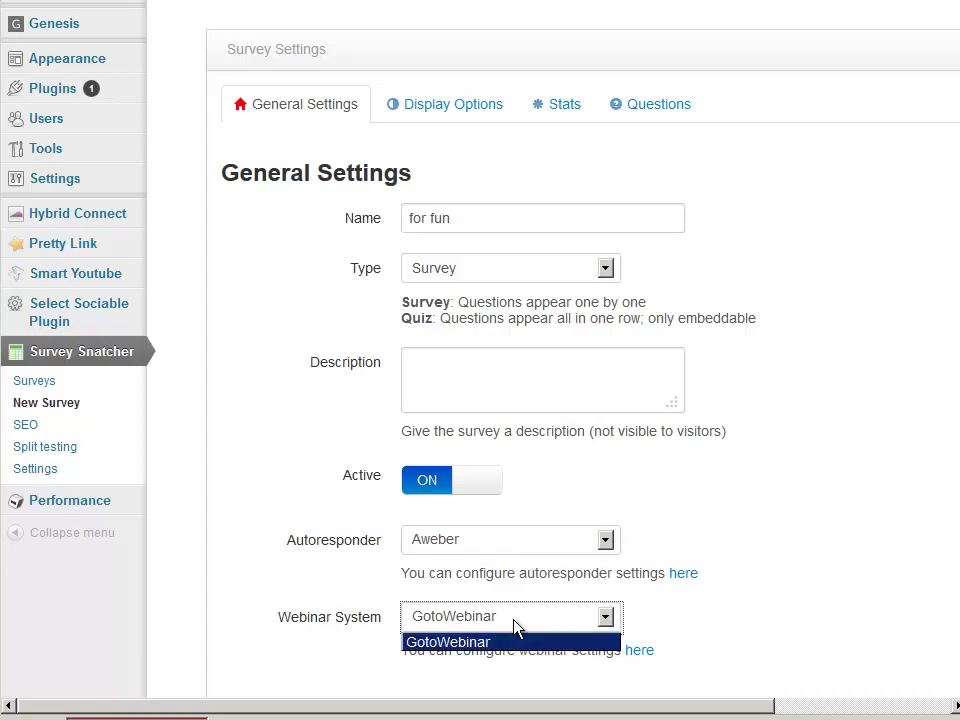
{"action": "left_click", "coordinate": [840, 573]}
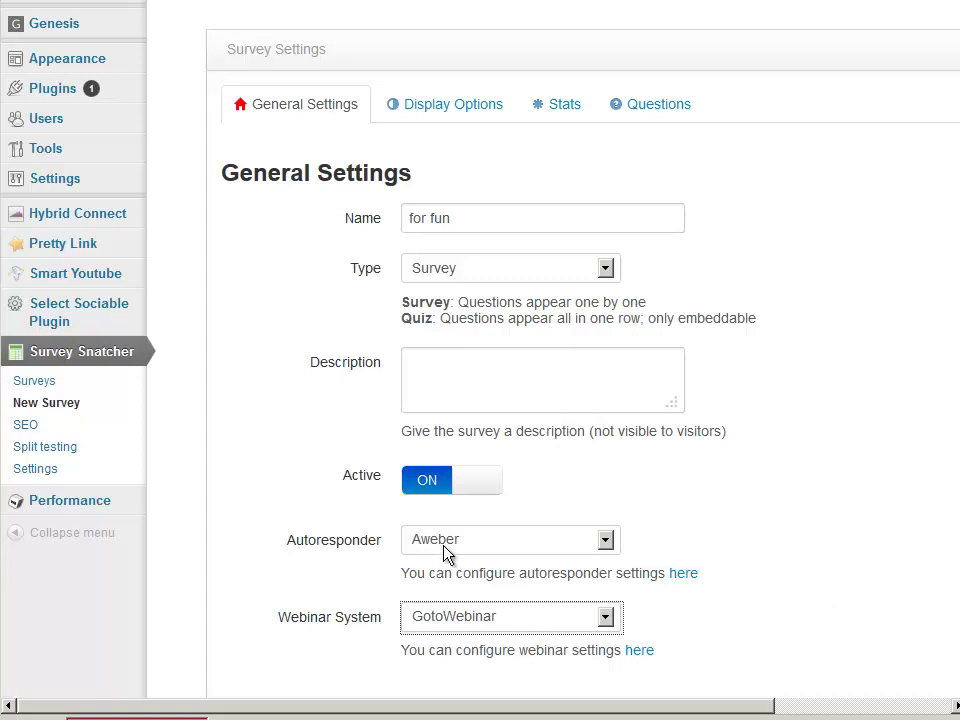
{"action": "left_click", "coordinate": [480, 551]}
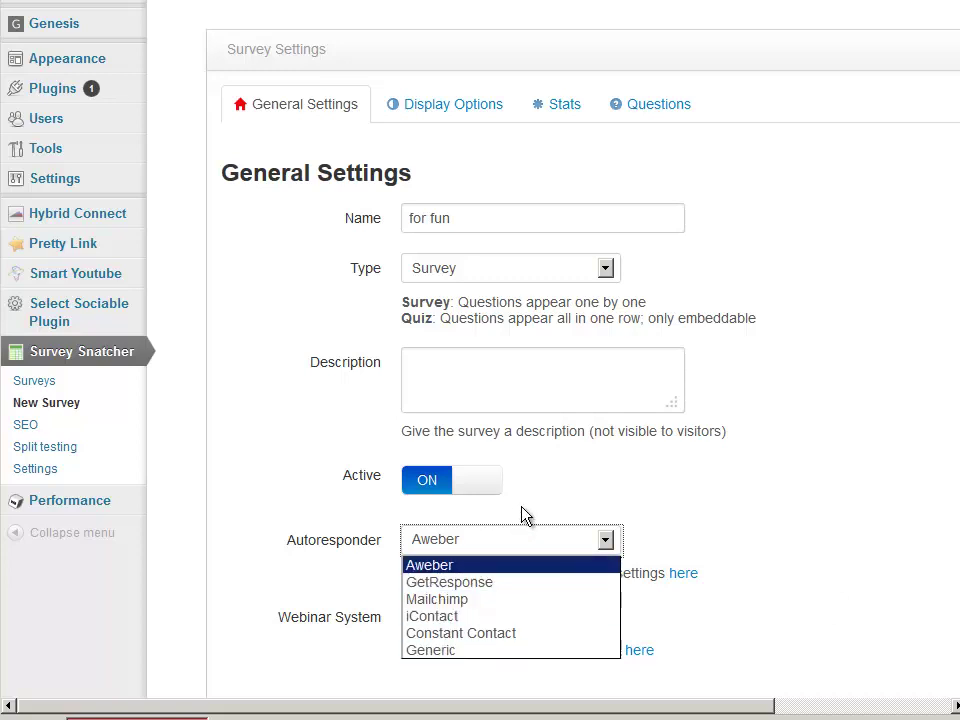
{"action": "left_click", "coordinate": [518, 518]}
Open the survey's display options and review the available display methods
{"action": "left_click", "coordinate": [467, 111]}
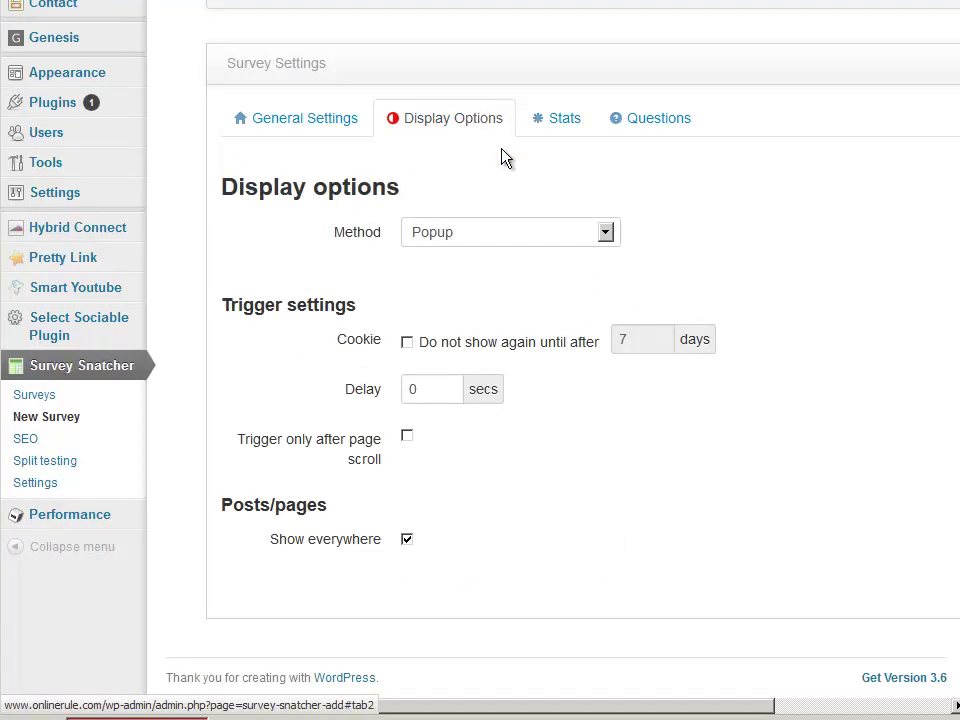
{"action": "left_click", "coordinate": [476, 114]}
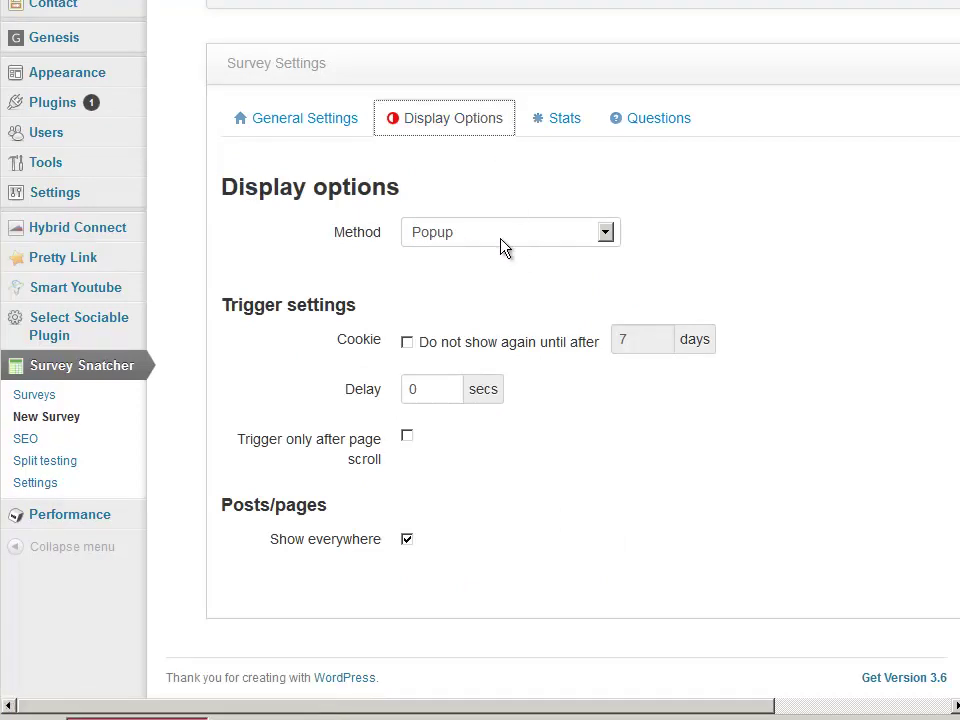
{"action": "left_click", "coordinate": [503, 243]}
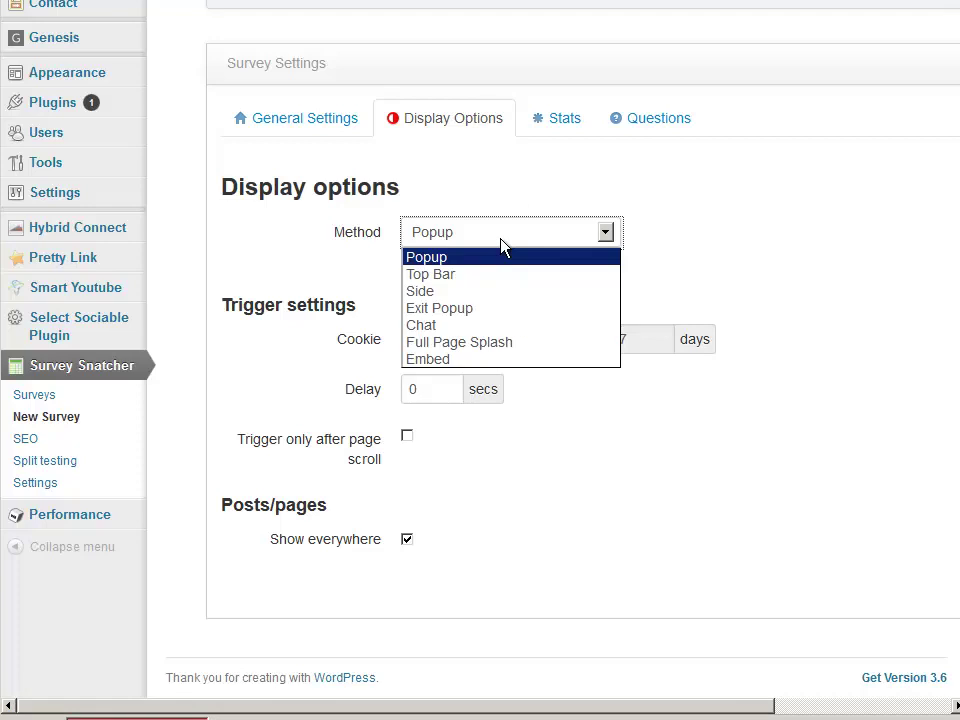
{"action": "left_click", "coordinate": [702, 225]}
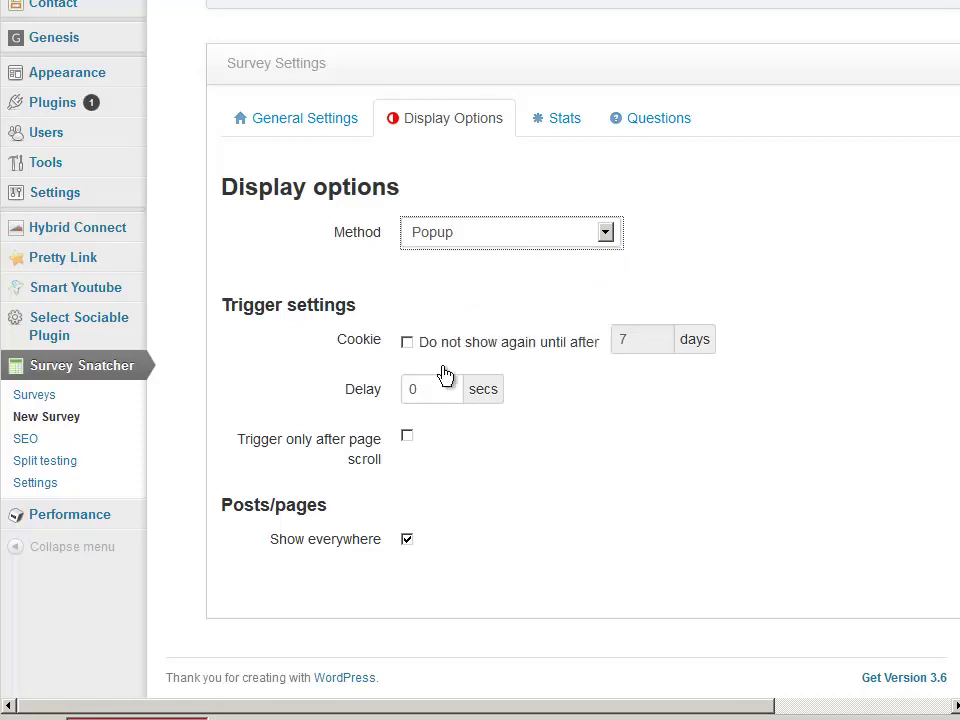
Set the survey's trigger delay to 3 seconds
{"action": "left_click", "coordinate": [422, 389]}
{"action": "key", "text": "BackSpace"}
{"action": "type", "text": "7"}
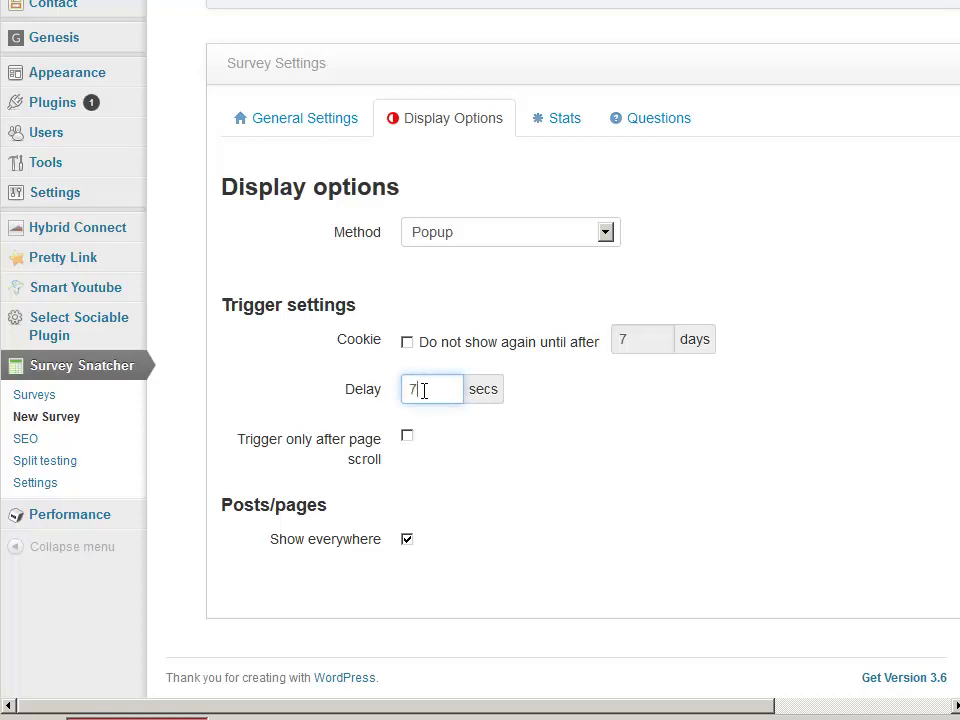
{"action": "key", "text": "BackSpace"}
{"action": "type", "text": "3"}
{"action": "key", "text": "Tab"}
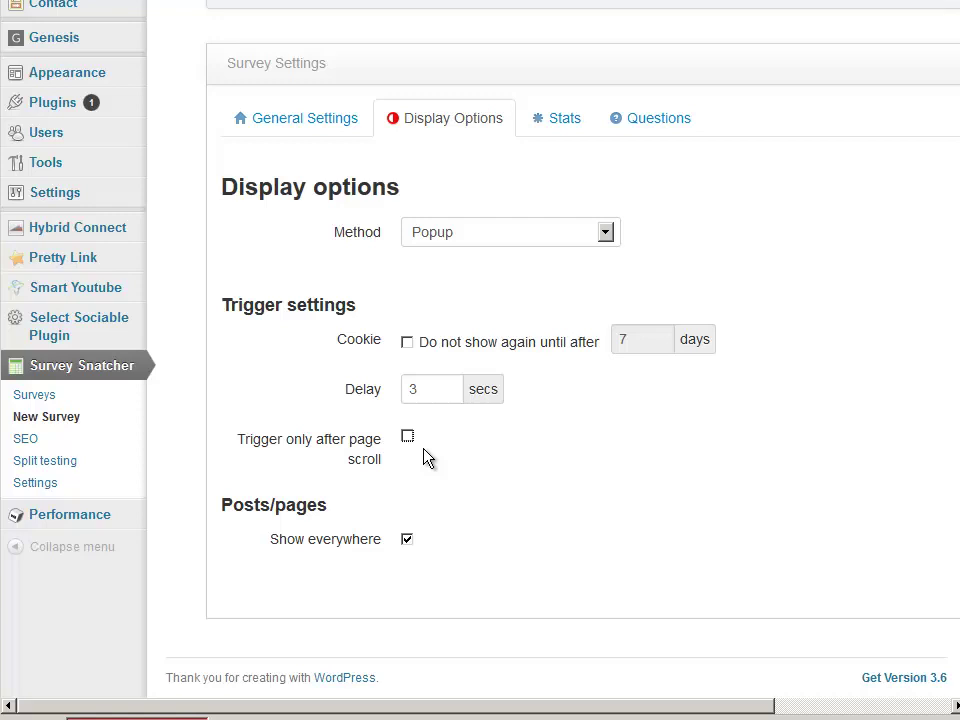
{"action": "scroll", "coordinate": [740, 417], "scroll_direction": "up", "scroll_amount": 3}
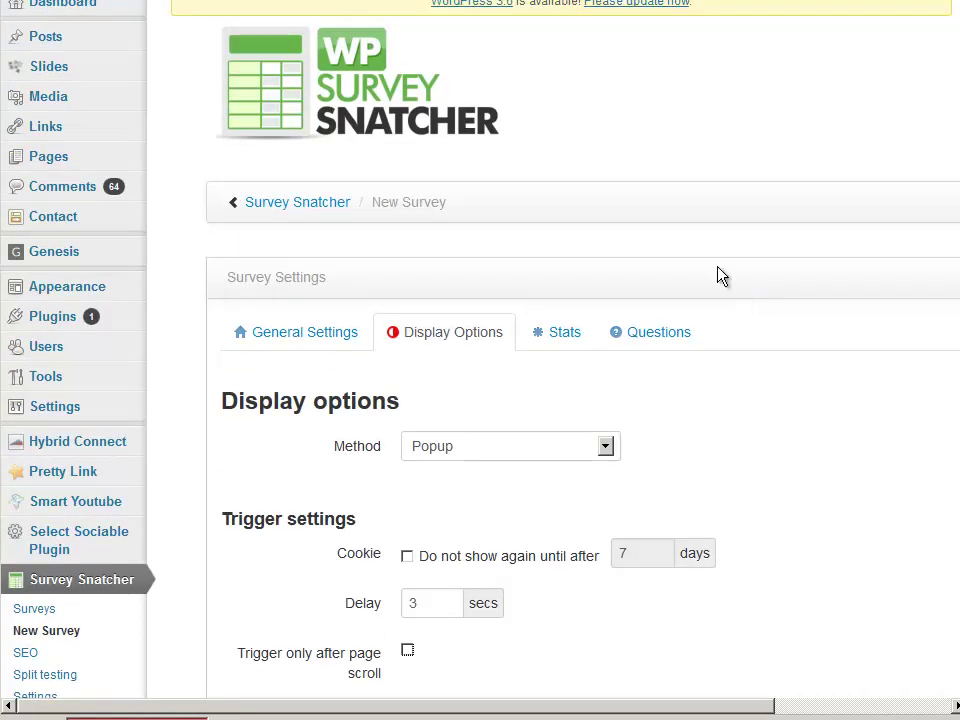
{"action": "scroll", "coordinate": [630, 150], "scroll_direction": "down", "scroll_amount": 3}
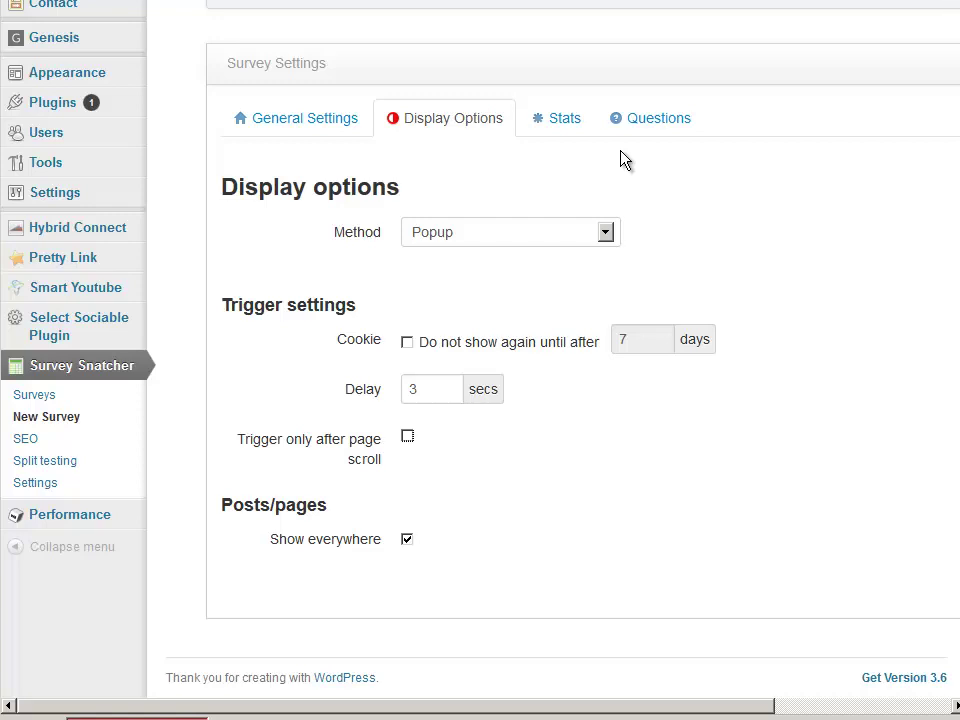
{"action": "scroll", "coordinate": [510, 156], "scroll_direction": "up", "scroll_amount": 3}
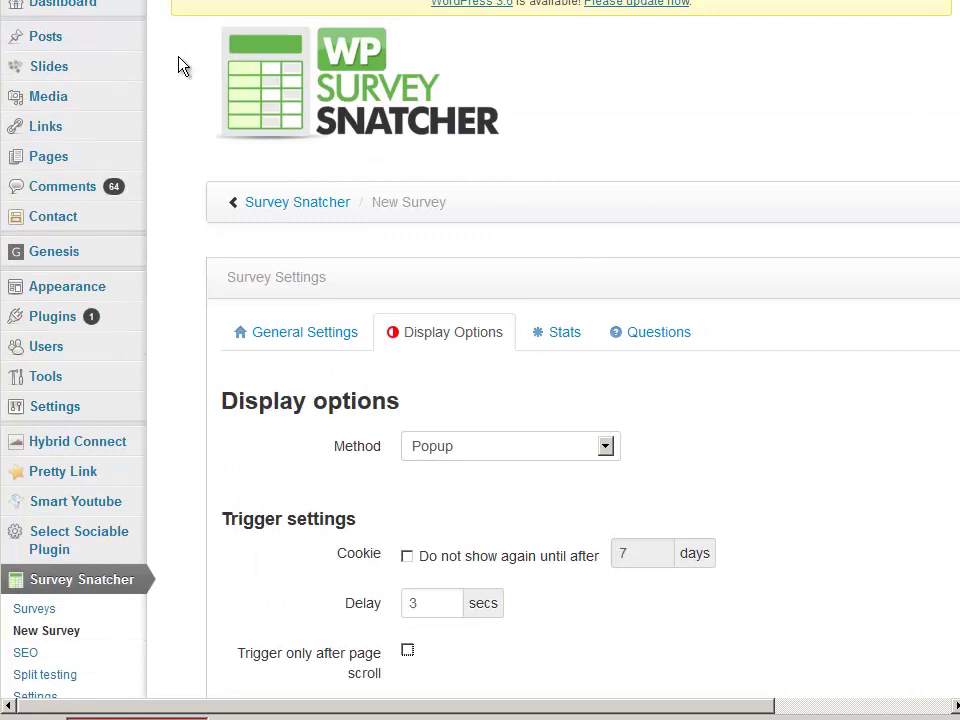
Turn off showing the survey everywhere and restrict it to the post "Between Bruised And Battered"
{"action": "mouse_move", "coordinate": [69, 426]}
{"action": "scroll", "coordinate": [765, 410], "scroll_direction": "down", "scroll_amount": 3}
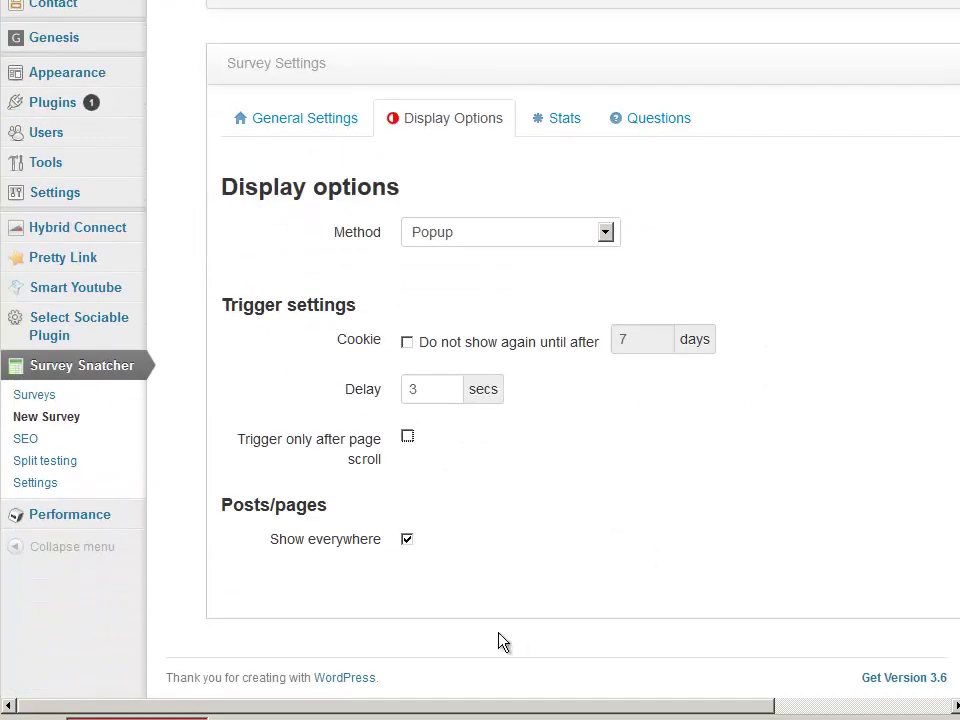
{"action": "left_click", "coordinate": [407, 540]}
{"action": "scroll", "coordinate": [647, 559], "scroll_direction": "down", "scroll_amount": 5}
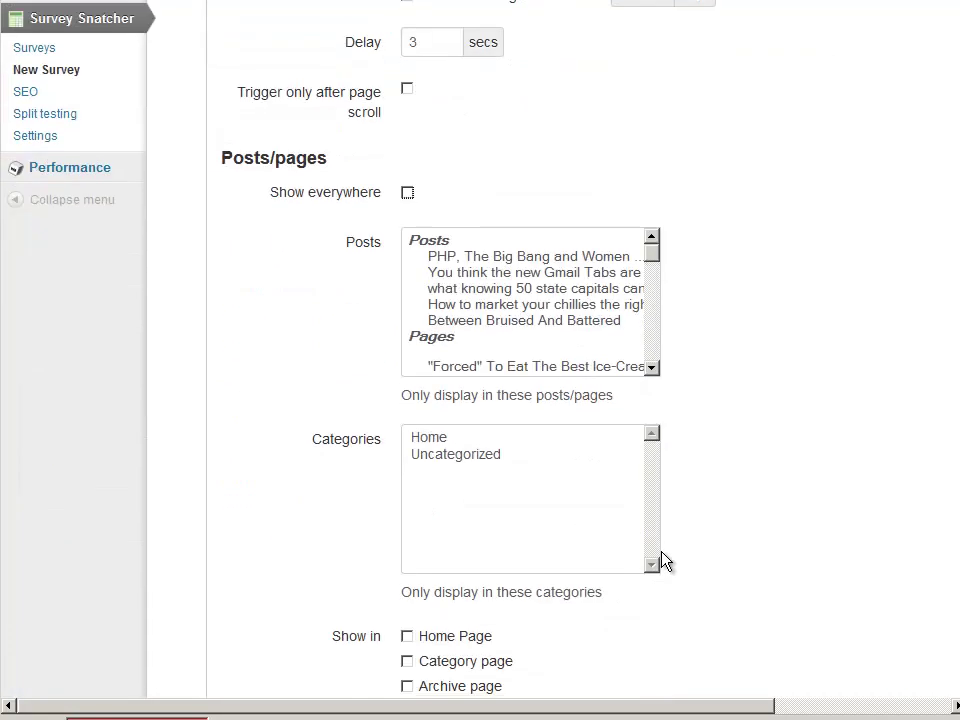
{"action": "left_click", "coordinate": [560, 260]}
{"action": "left_click", "coordinate": [549, 322], "text": "ctrl"}
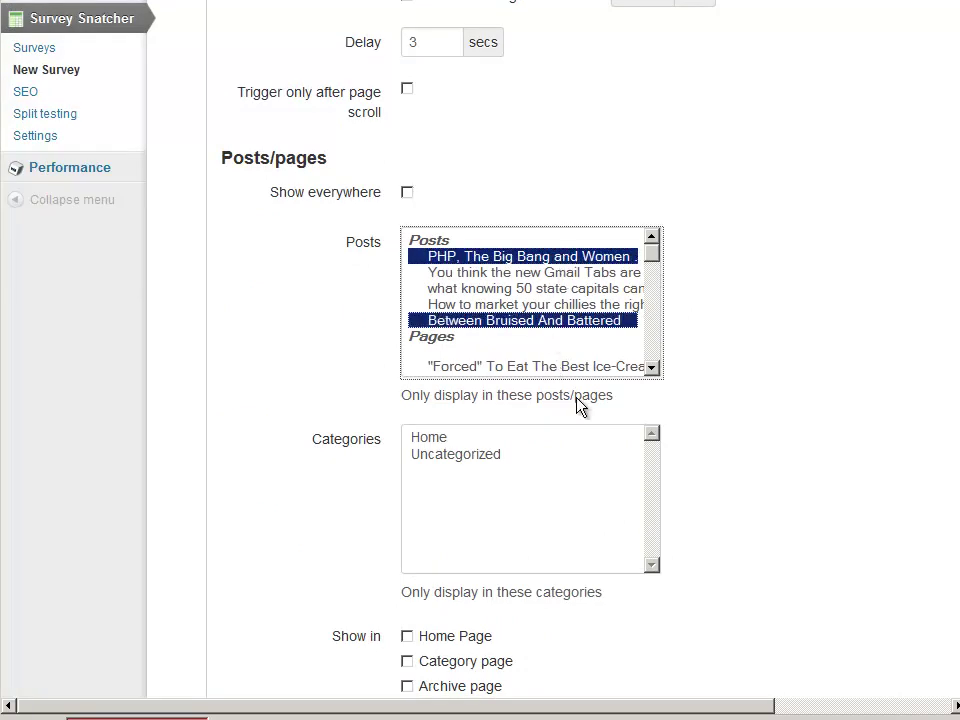
{"action": "left_click", "coordinate": [510, 322]}
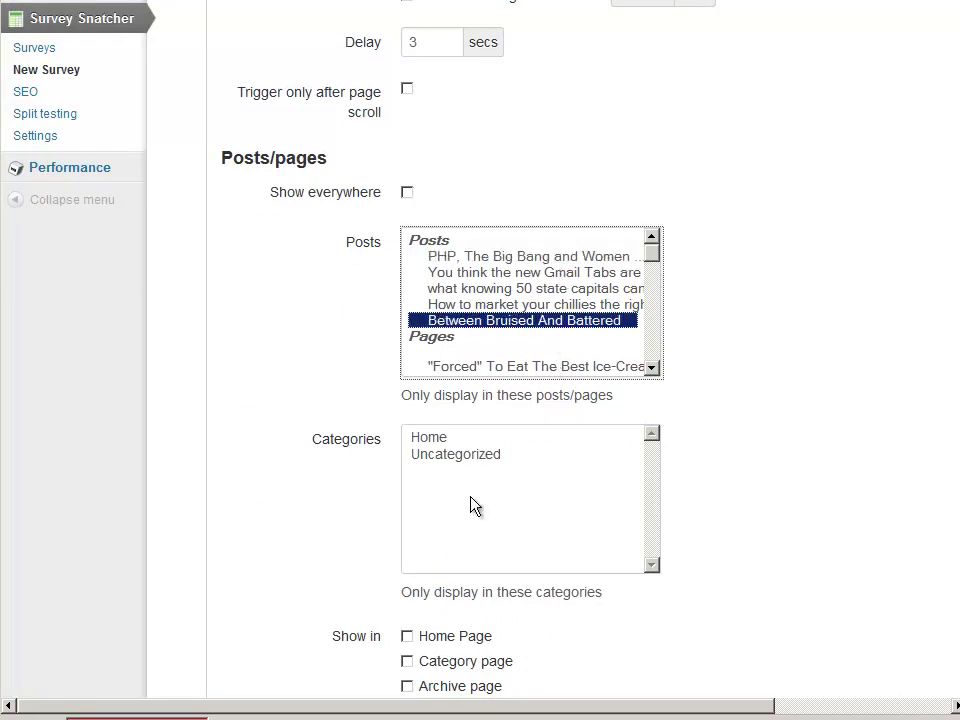
Look over the remaining placement options and the survey's Stats and Questions sections
{"action": "scroll", "coordinate": [461, 445], "scroll_direction": "down", "scroll_amount": 3}
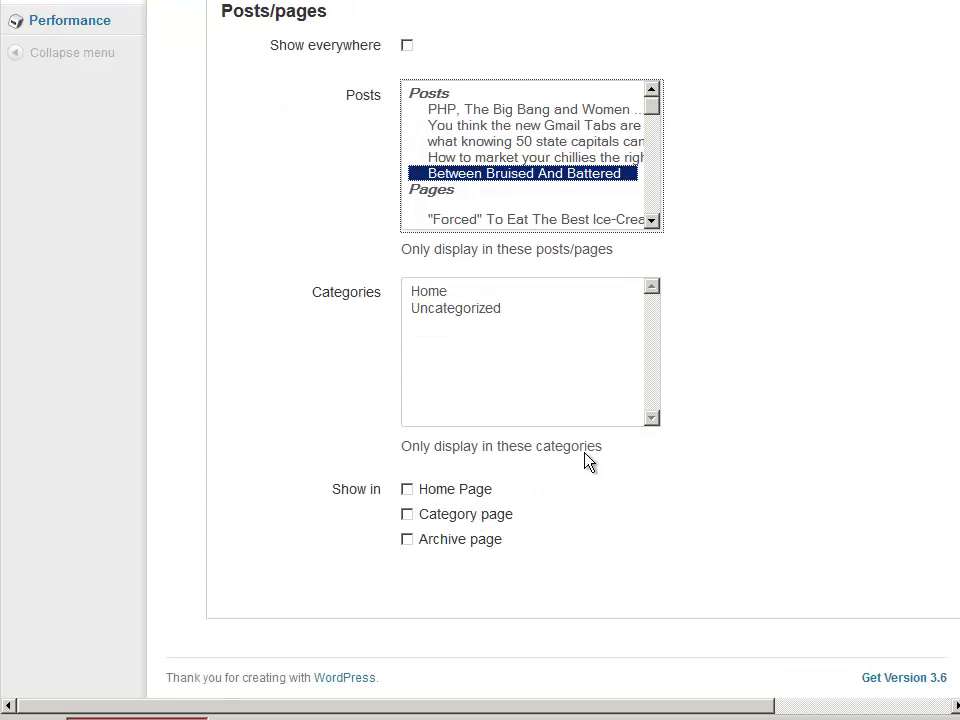
{"action": "scroll", "coordinate": [590, 463], "scroll_direction": "up", "scroll_amount": 9}
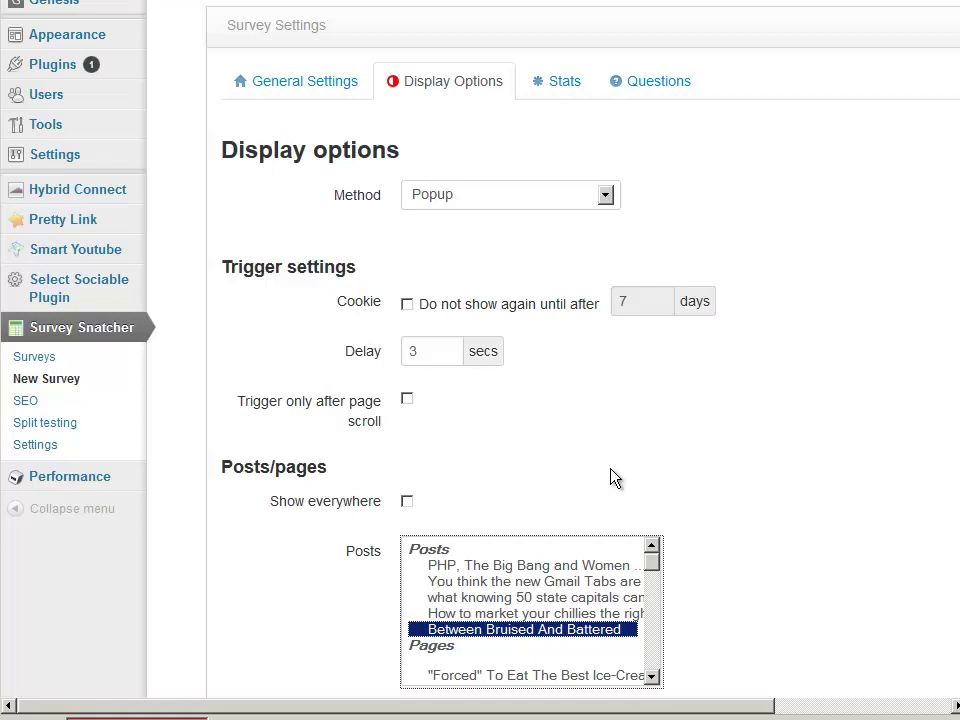
{"action": "left_click", "coordinate": [565, 84]}
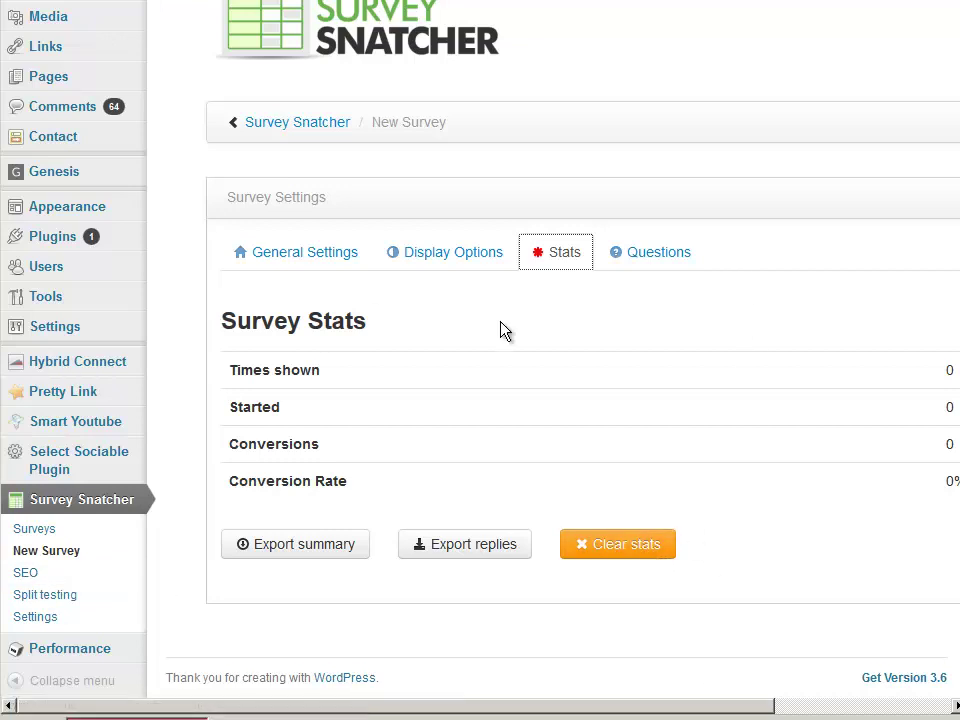
{"action": "left_click", "coordinate": [655, 260]}
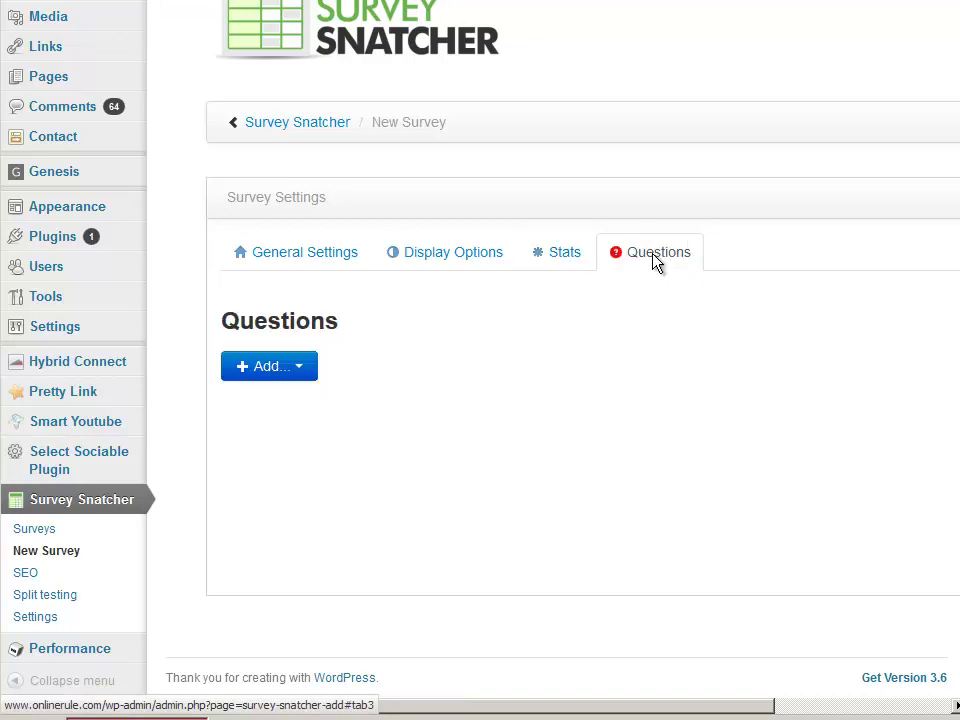
Return to the display options and change the survey's display method to Side
{"action": "left_click", "coordinate": [450, 261]}
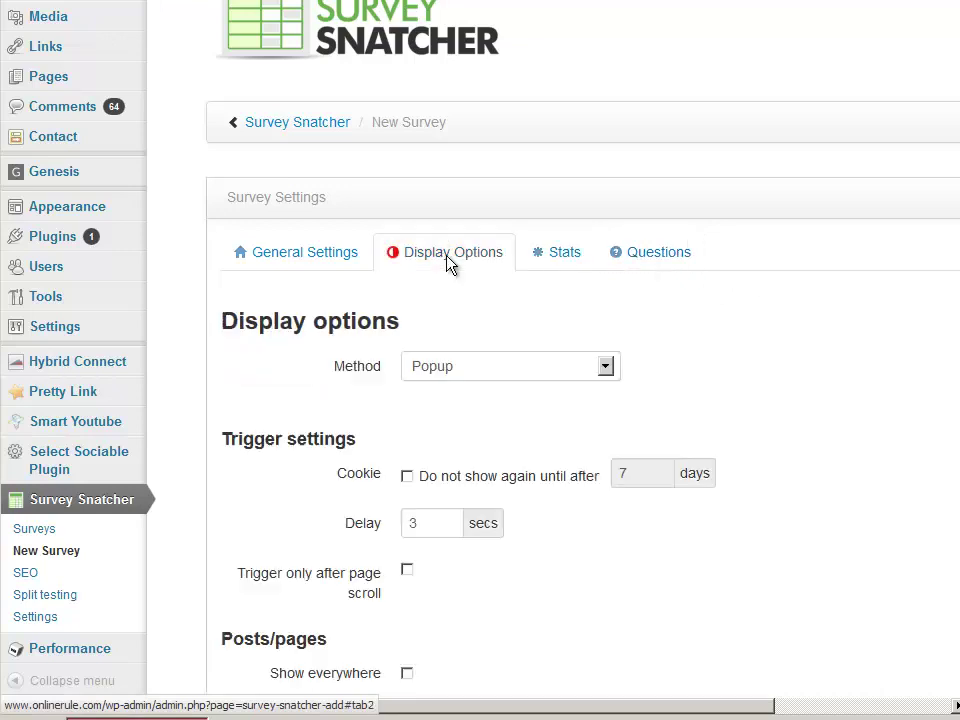
{"action": "left_click", "coordinate": [468, 366]}
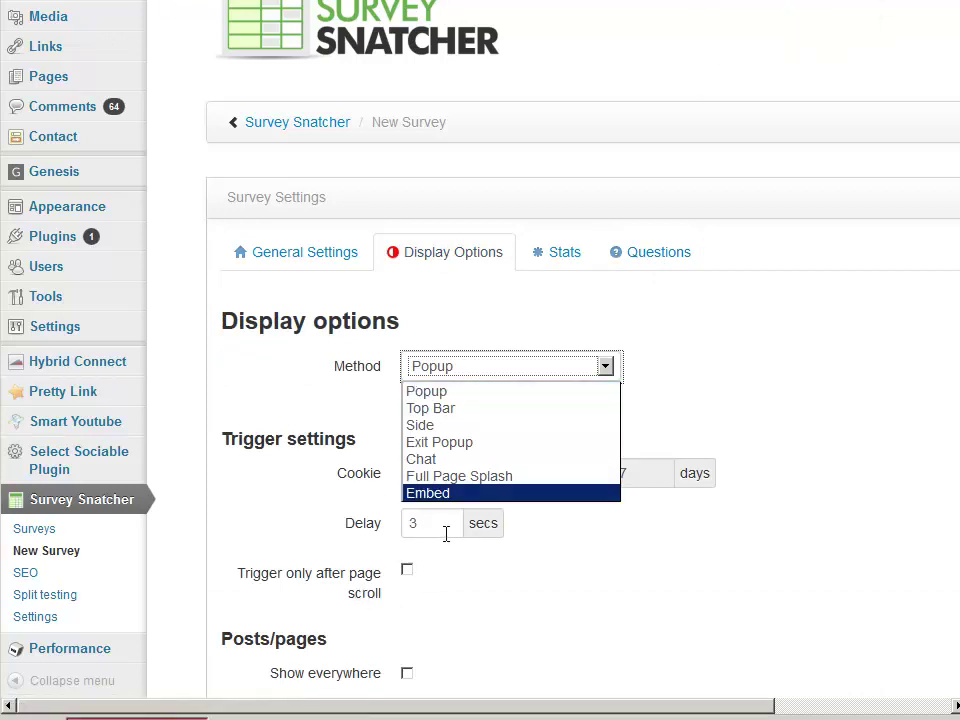
{"action": "left_click", "coordinate": [452, 426]}
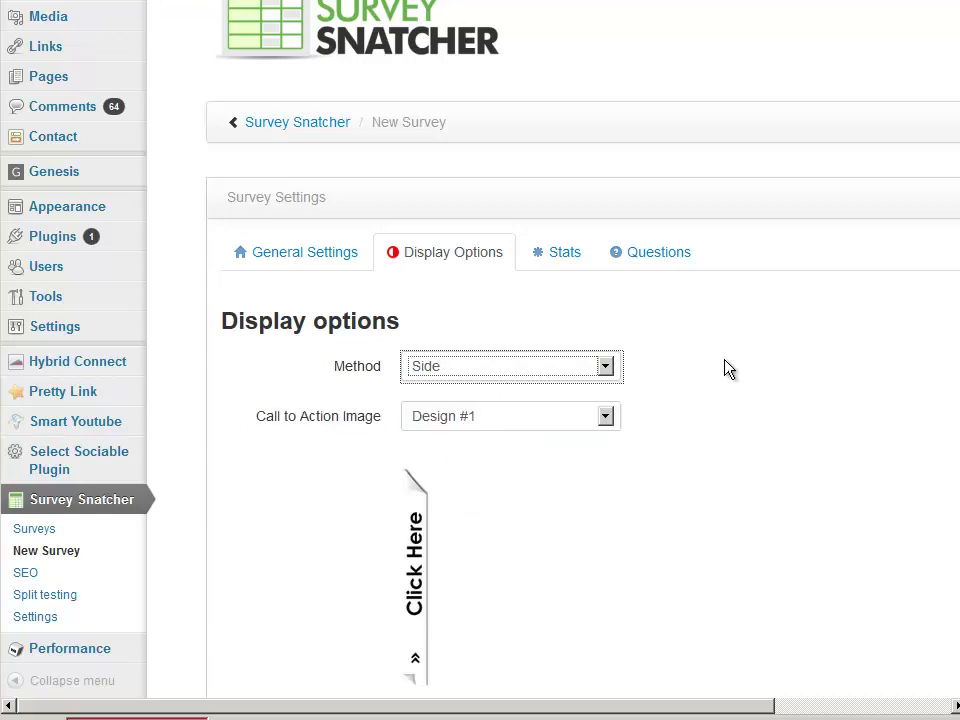
Try Design #7 as the call to action image for the side display and settle on Kids 1
{"action": "scroll", "coordinate": [761, 381], "scroll_direction": "down", "scroll_amount": 2}
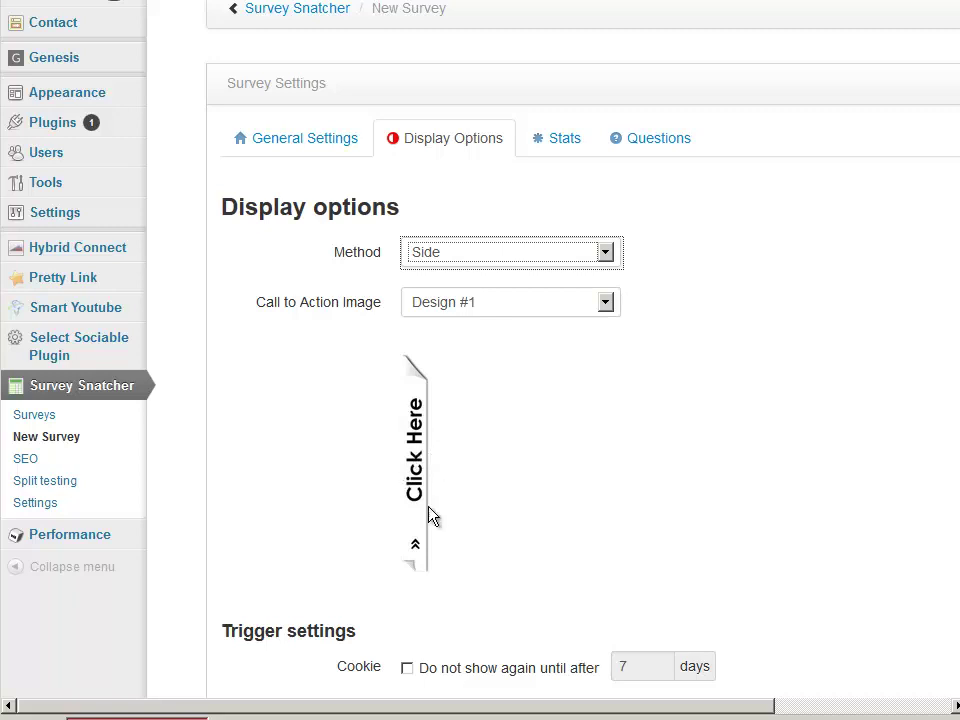
{"action": "scroll", "coordinate": [422, 579], "scroll_direction": "down", "scroll_amount": 4}
{"action": "scroll", "coordinate": [587, 366], "scroll_direction": "up", "scroll_amount": 2}
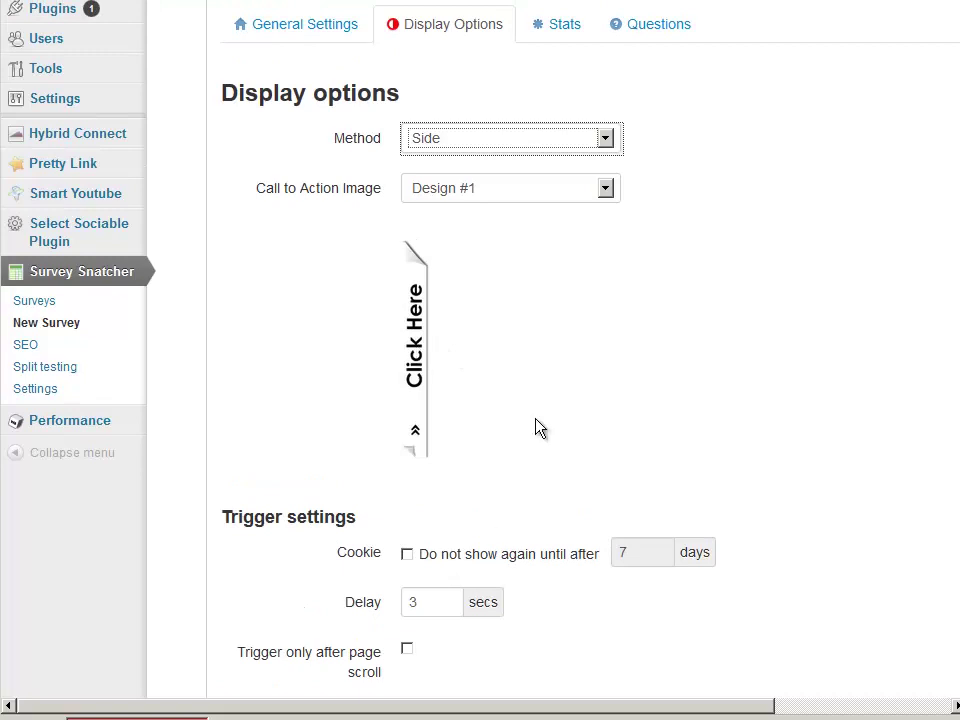
{"action": "left_click", "coordinate": [484, 200]}
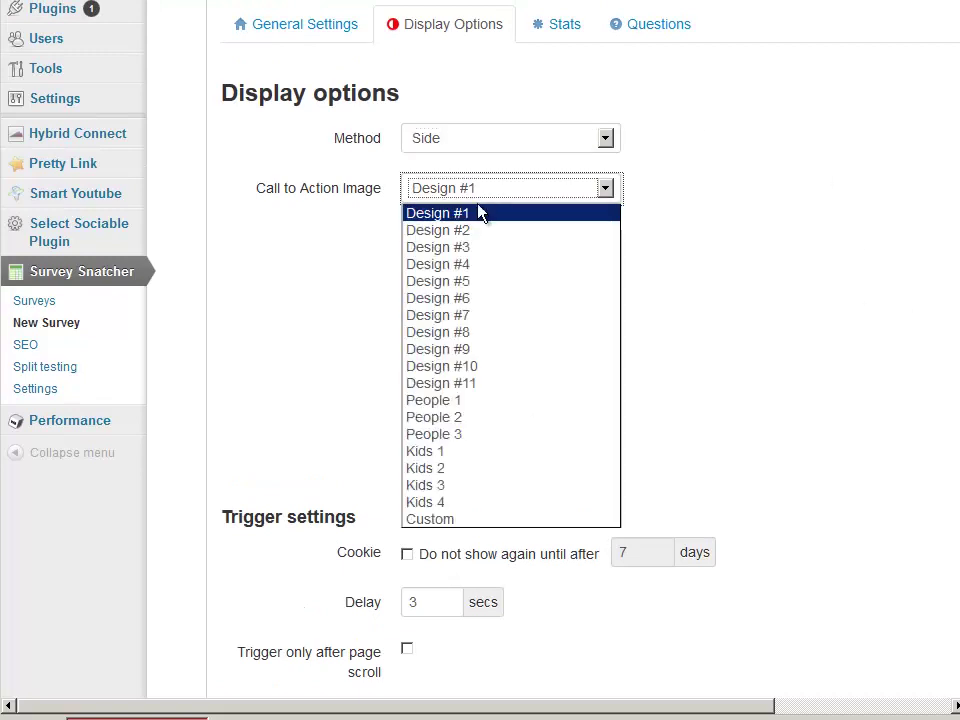
{"action": "left_click", "coordinate": [487, 316]}
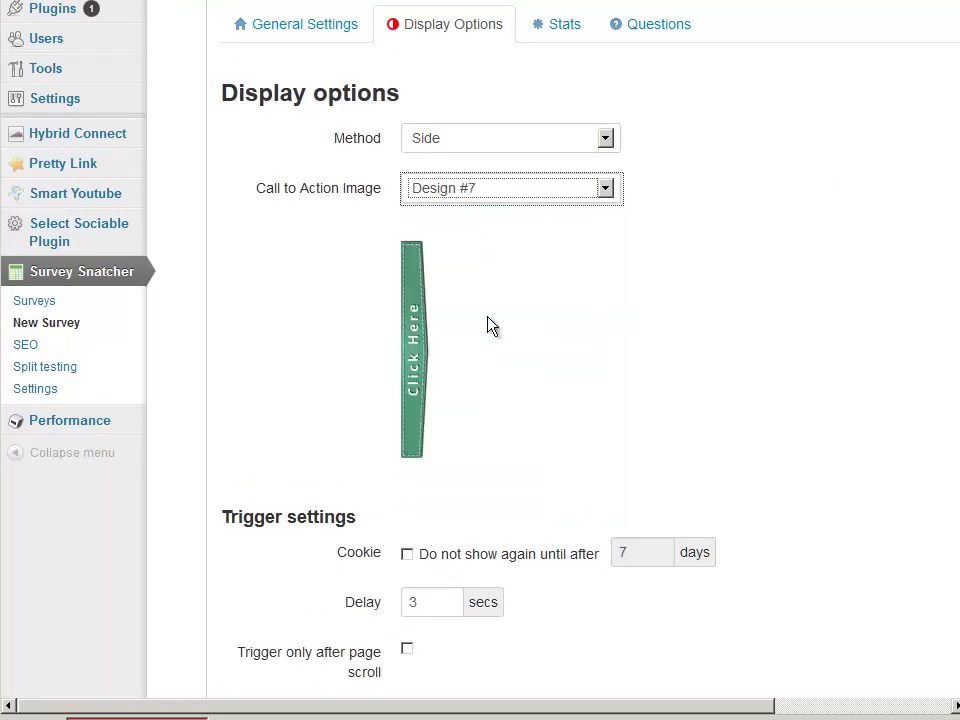
{"action": "left_click", "coordinate": [510, 204]}
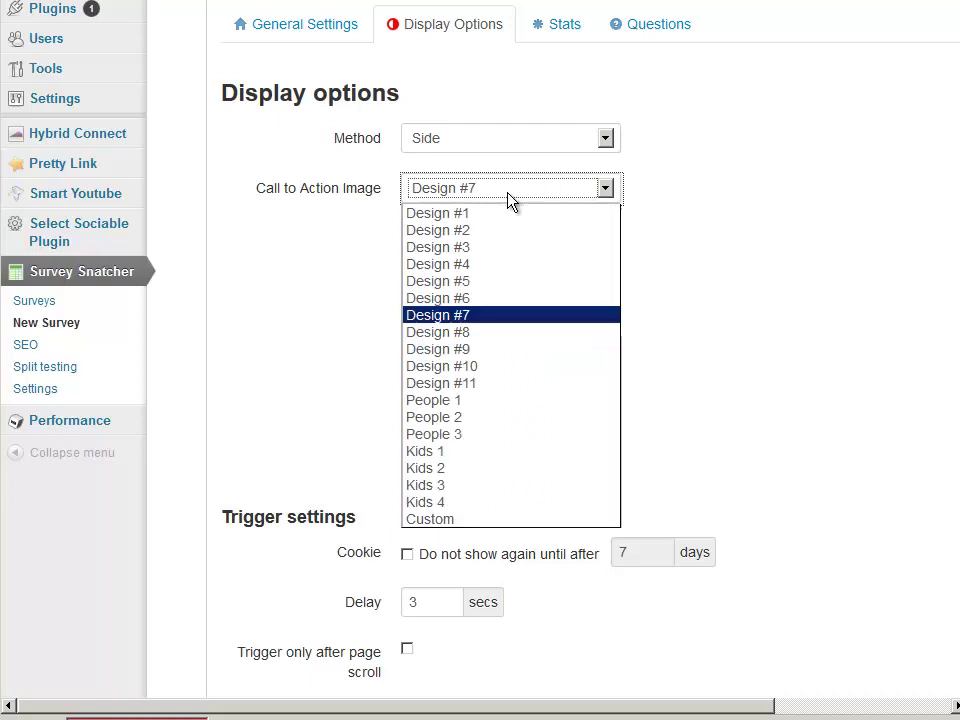
{"action": "left_click", "coordinate": [440, 451]}
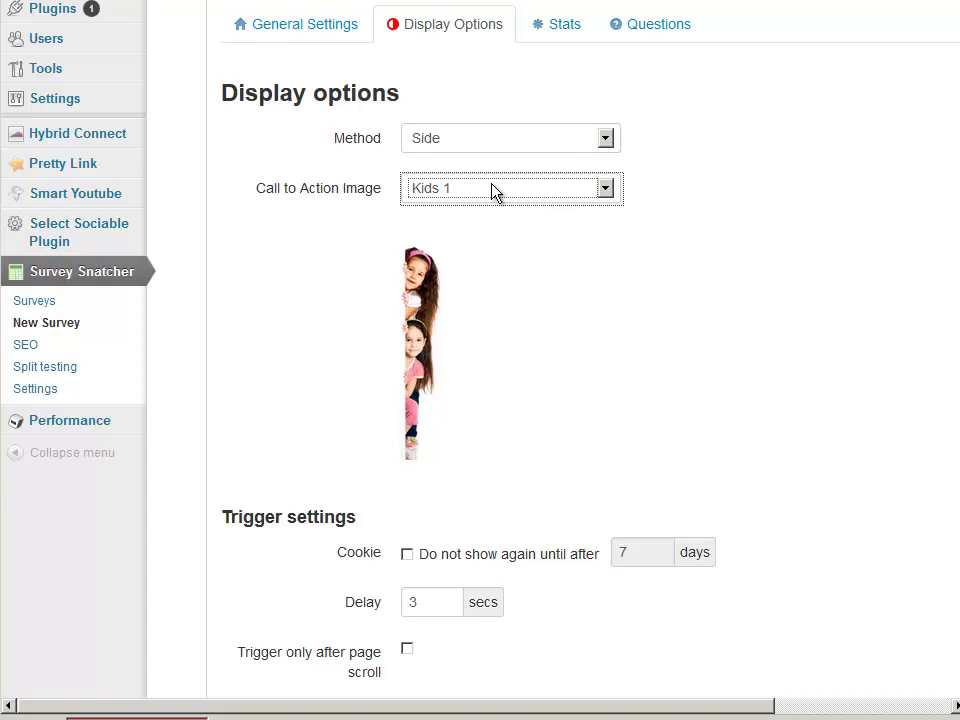
Change the side display's call to action image to Kids 2
{"action": "left_click", "coordinate": [527, 202]}
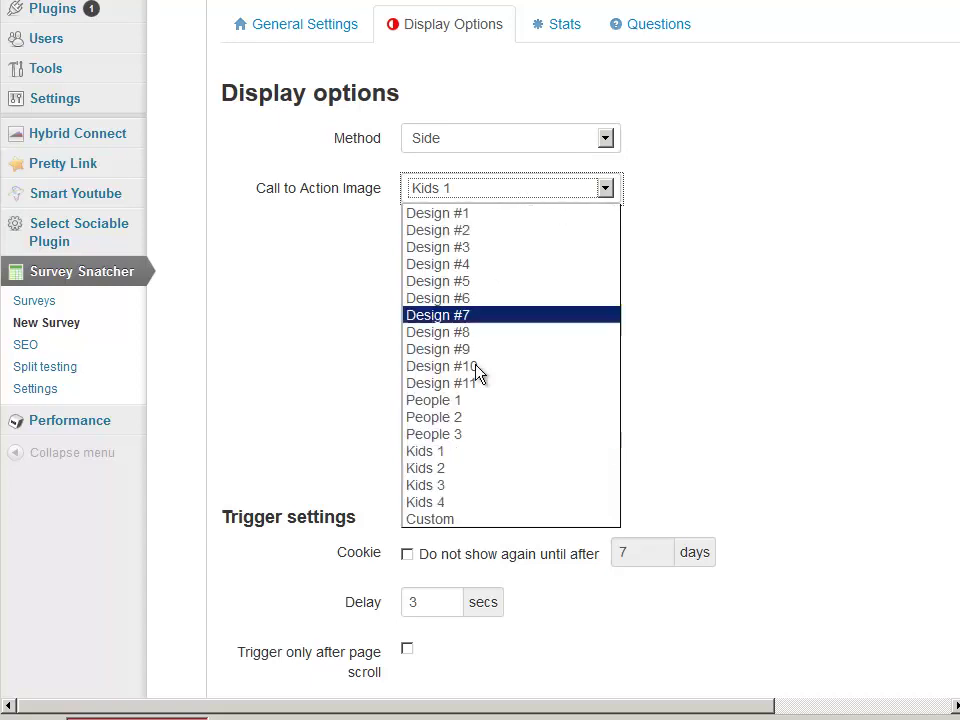
{"action": "left_click", "coordinate": [447, 472]}
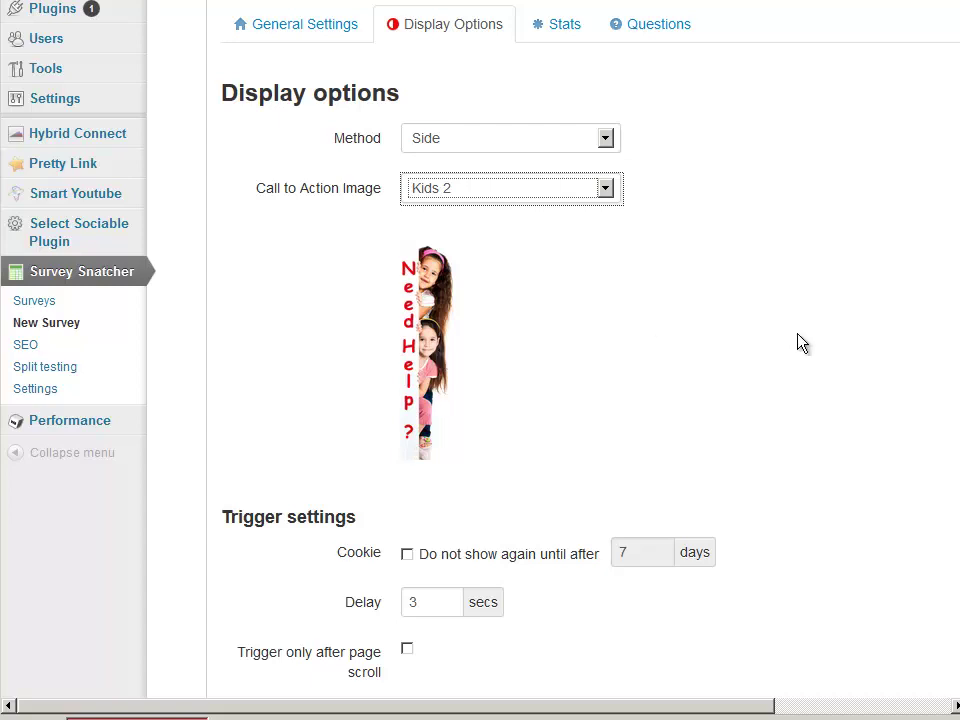
Try the Top Bar, Chat and Full Page Splash display methods and settle on Embed
{"action": "left_click", "coordinate": [443, 148]}
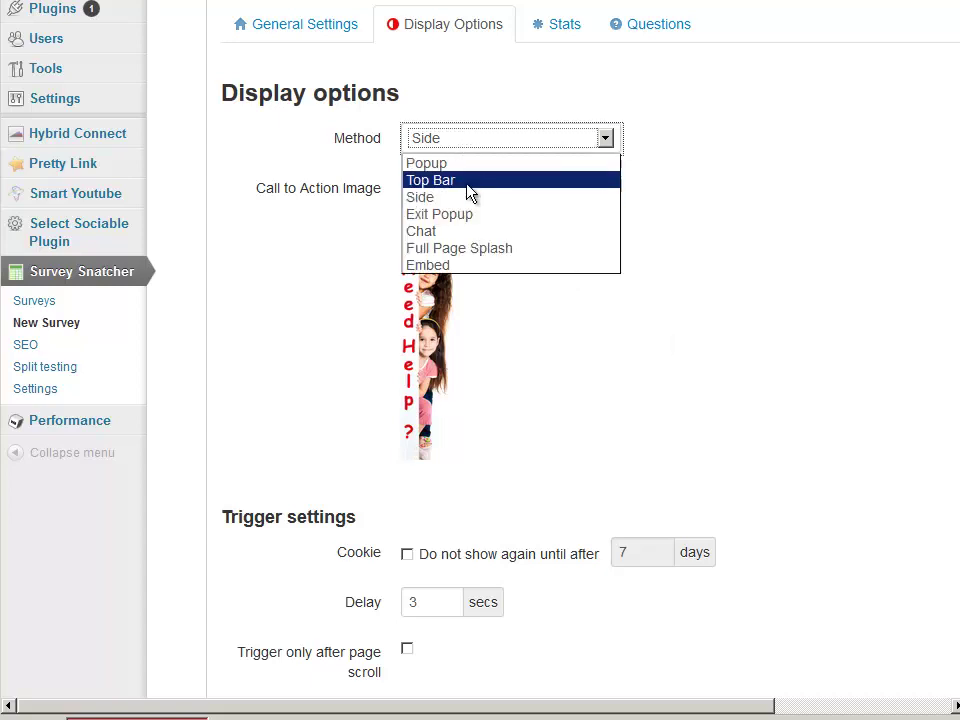
{"action": "left_click", "coordinate": [466, 180]}
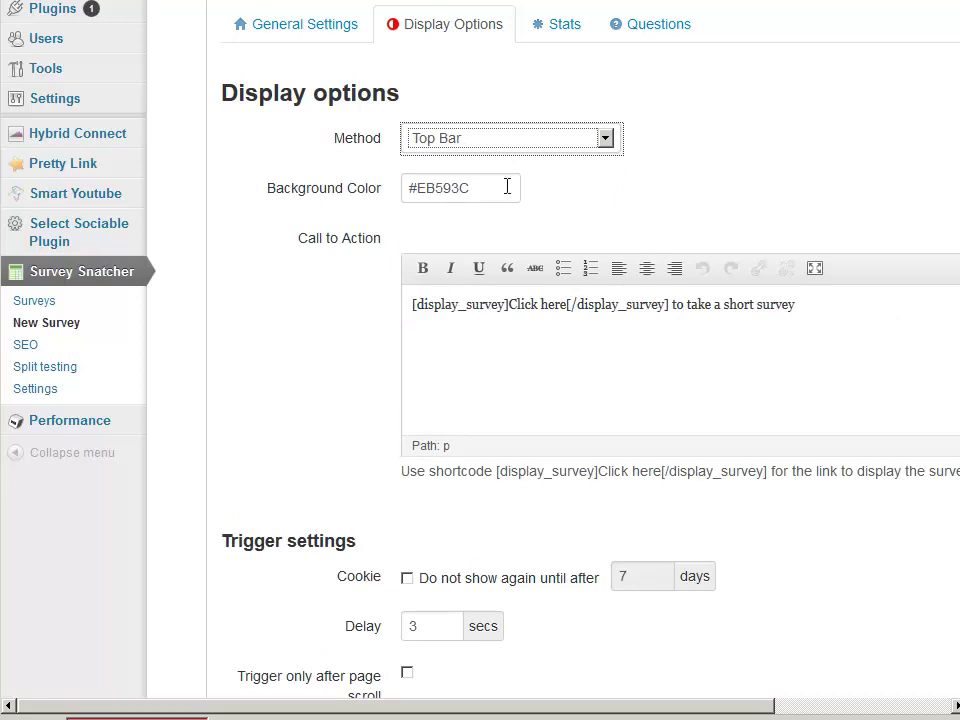
{"action": "left_click", "coordinate": [489, 139]}
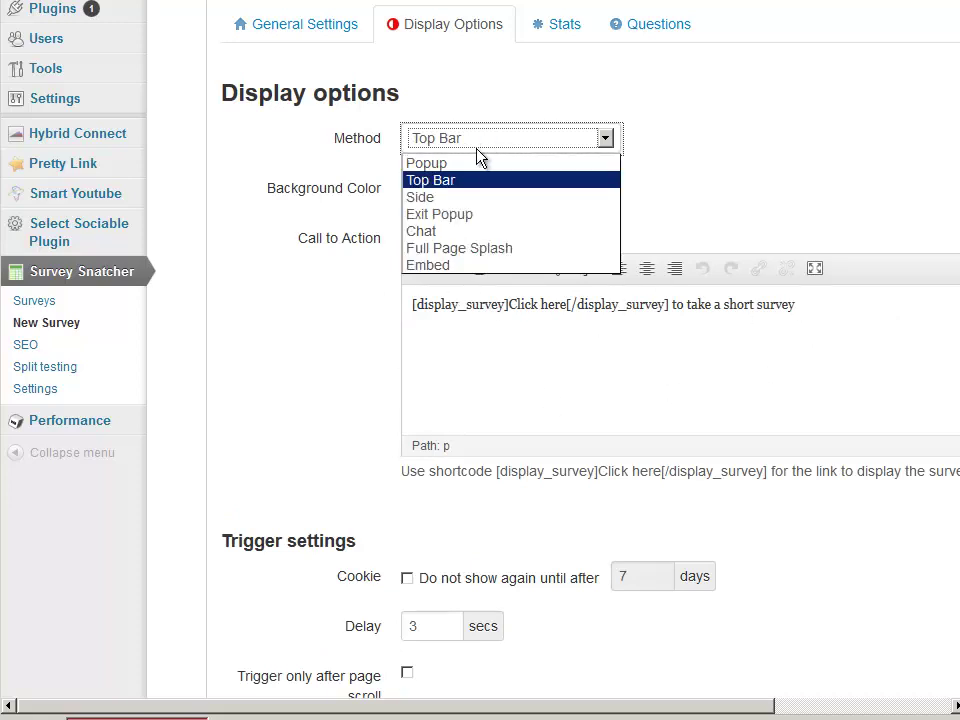
{"action": "left_click", "coordinate": [425, 230]}
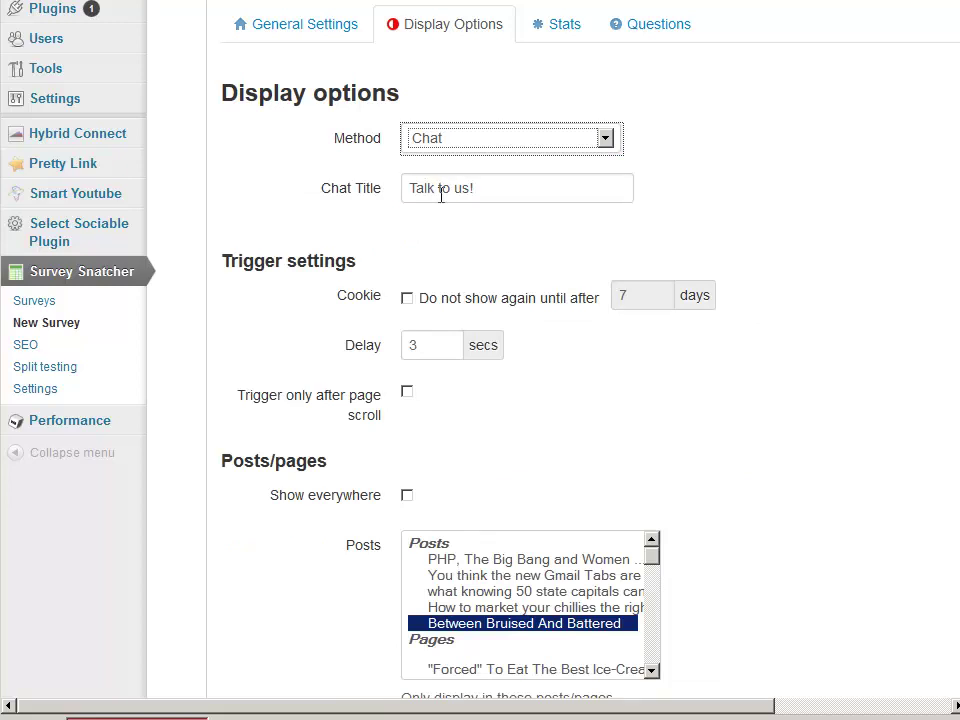
{"action": "left_click", "coordinate": [464, 147]}
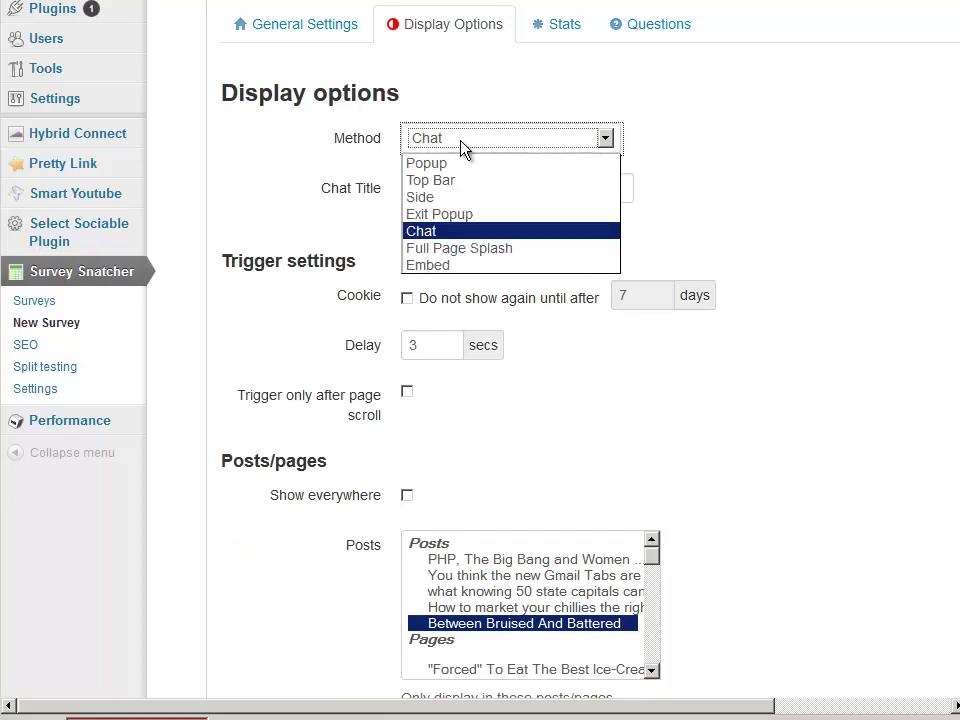
{"action": "left_click", "coordinate": [491, 250]}
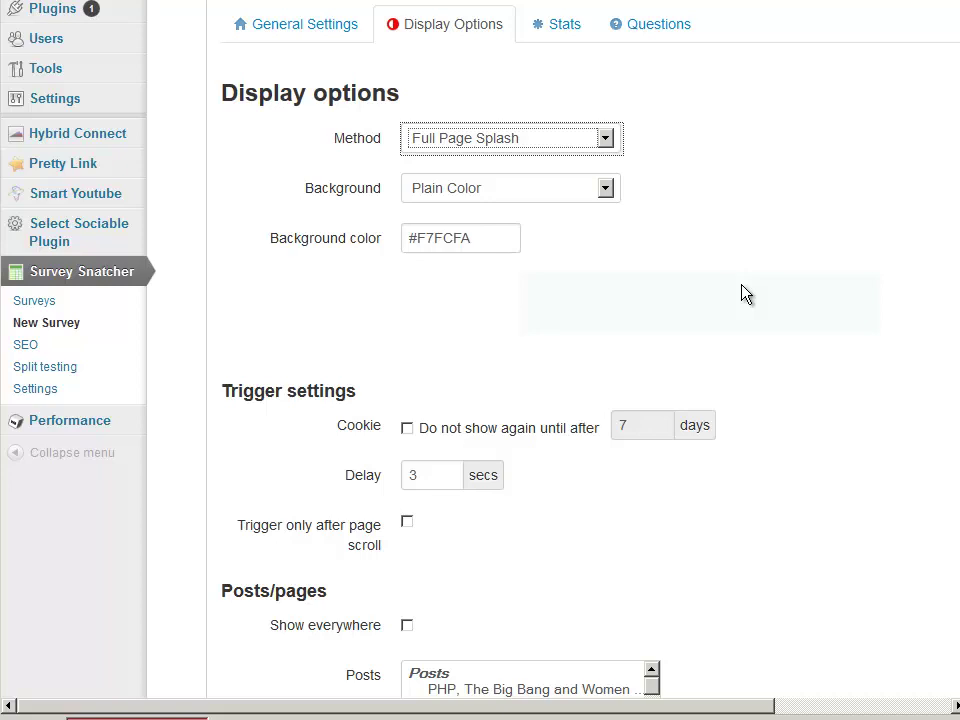
{"action": "left_click", "coordinate": [551, 146]}
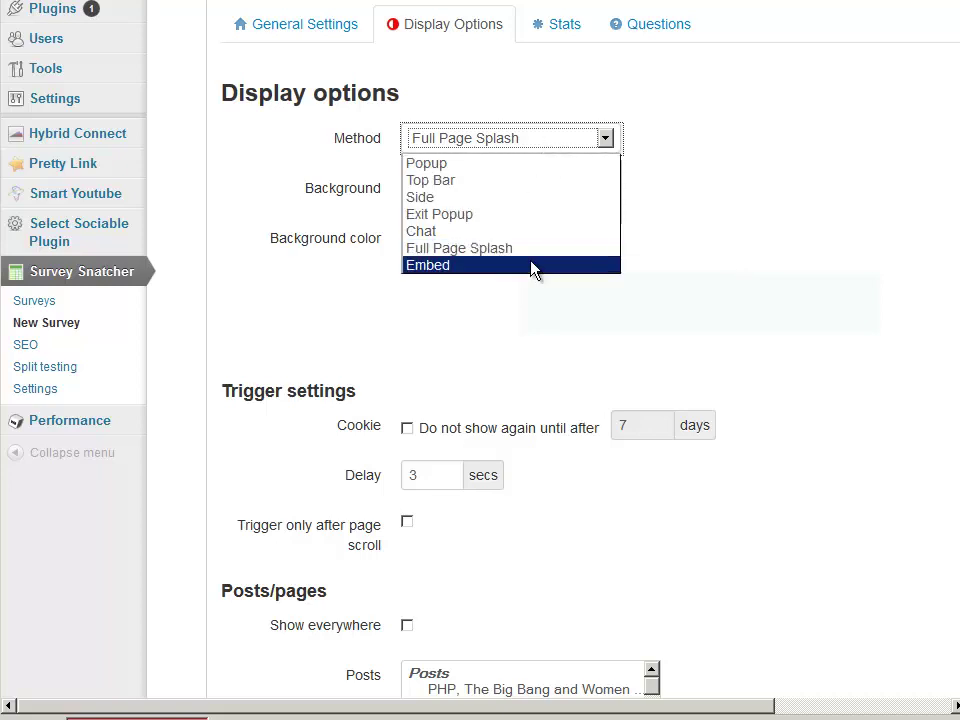
{"action": "left_click", "coordinate": [459, 266]}
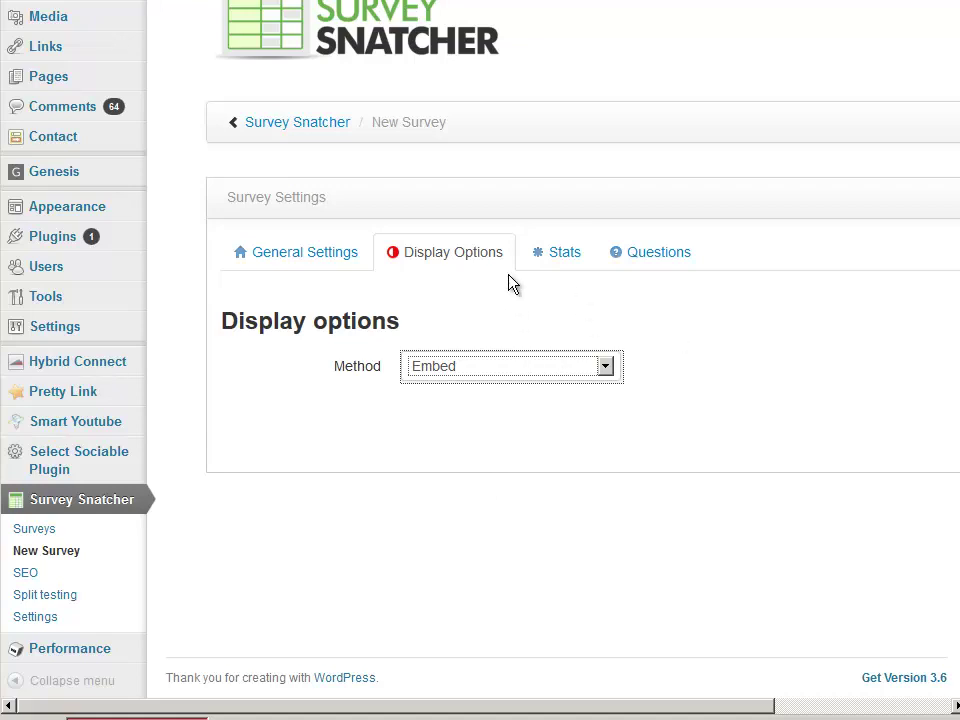
Go to the survey's Questions section and bring up the question types that can be added
{"action": "left_click", "coordinate": [666, 254]}
{"action": "left_click", "coordinate": [662, 256]}
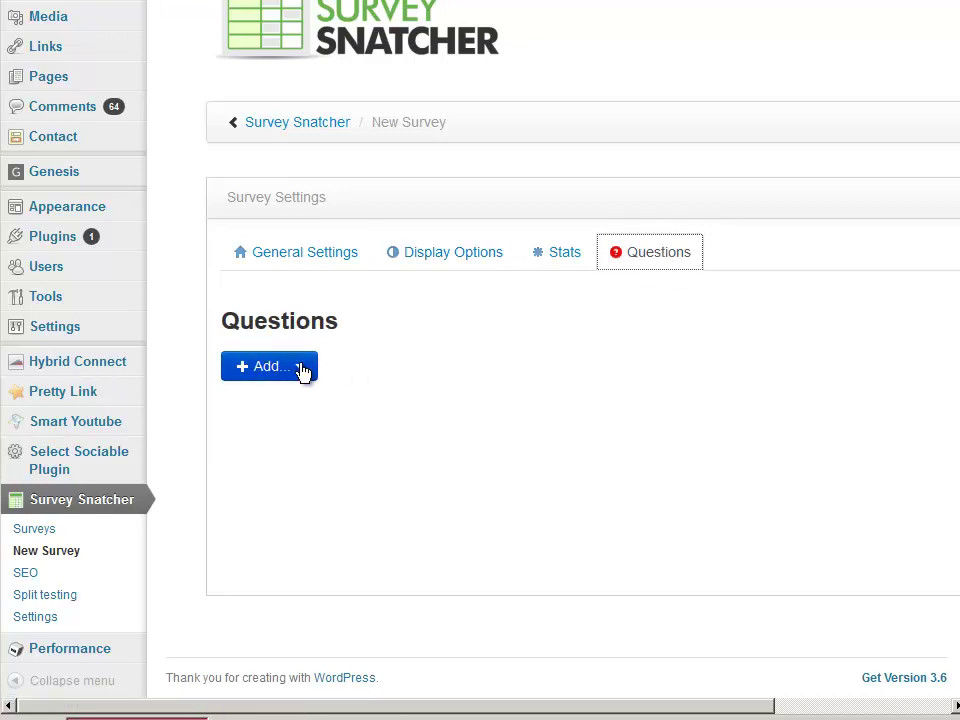
{"action": "left_click", "coordinate": [297, 369]}
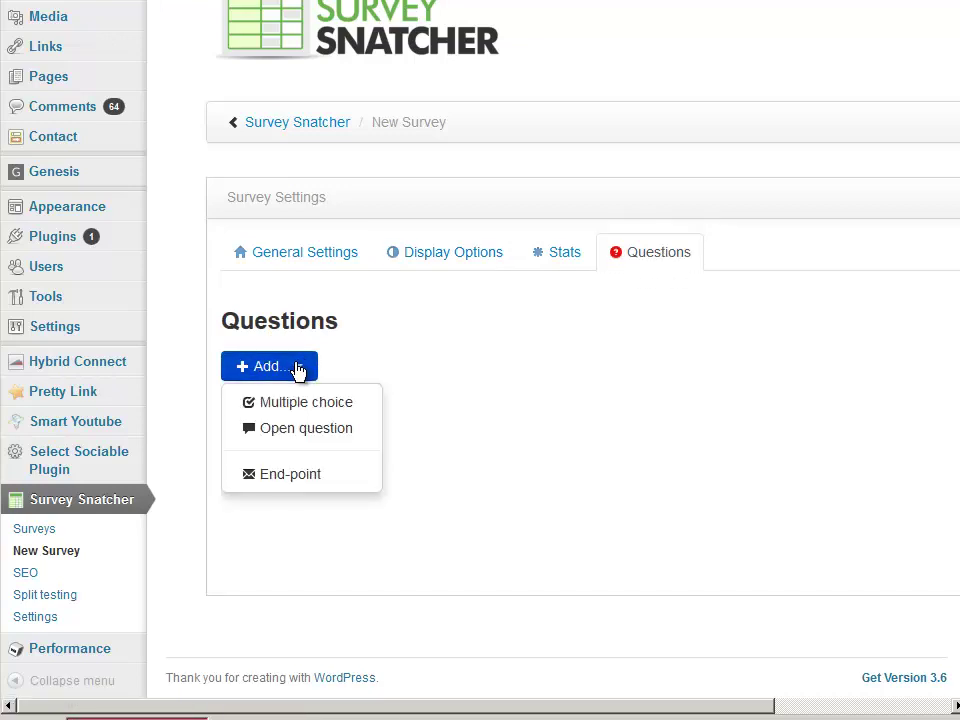
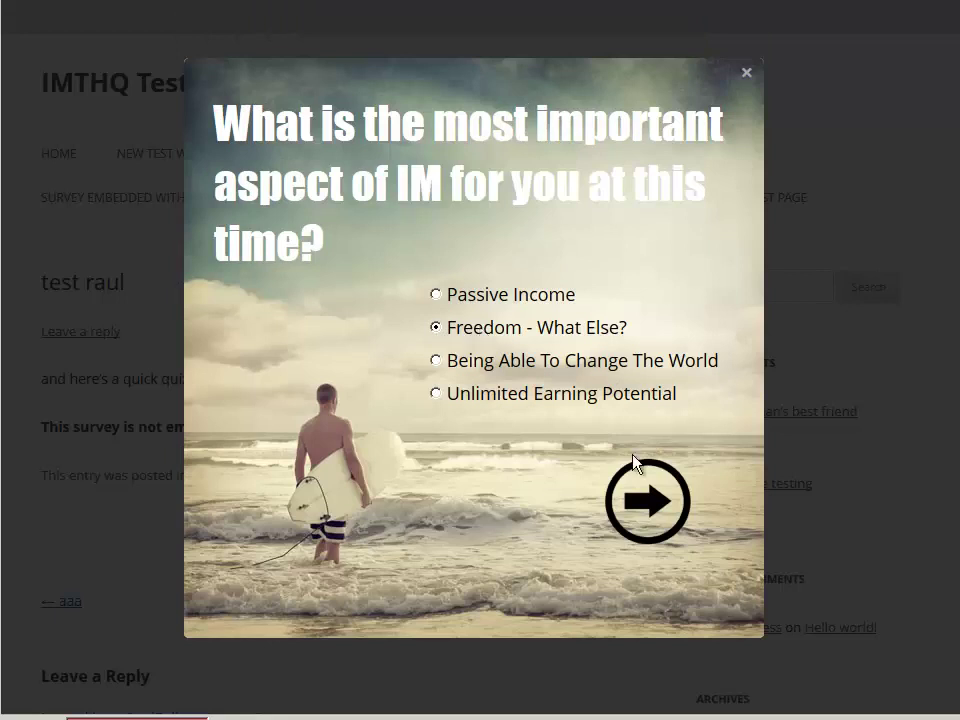
Submit the "Freedom - What Else?" answer in the sample popup survey and continue past its follow-up message
{"action": "left_click", "coordinate": [649, 510]}
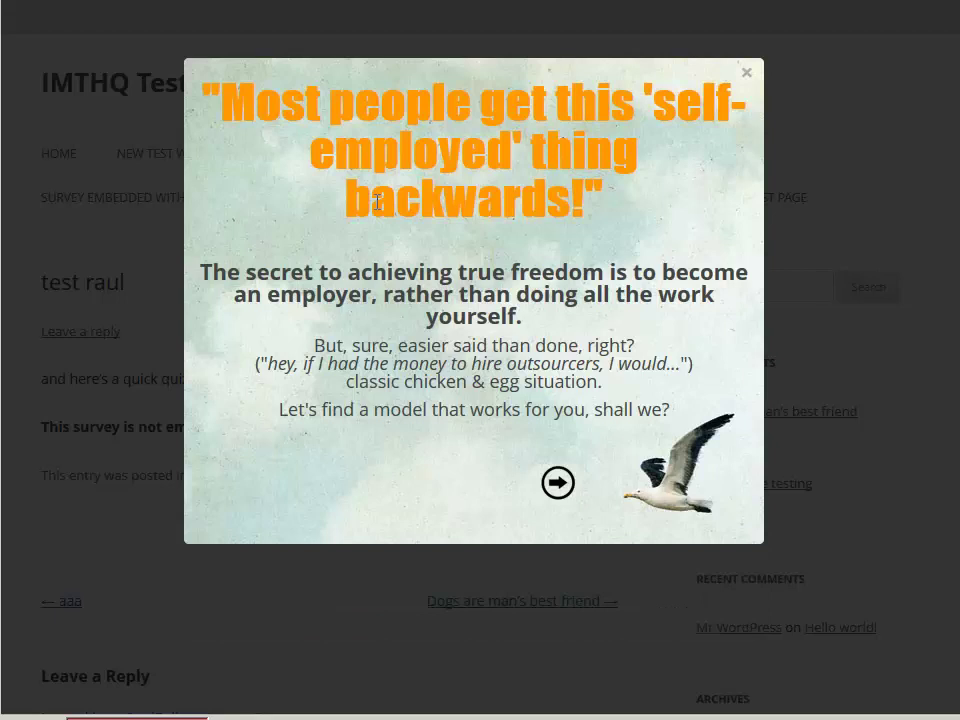
{"action": "left_click", "coordinate": [560, 490]}
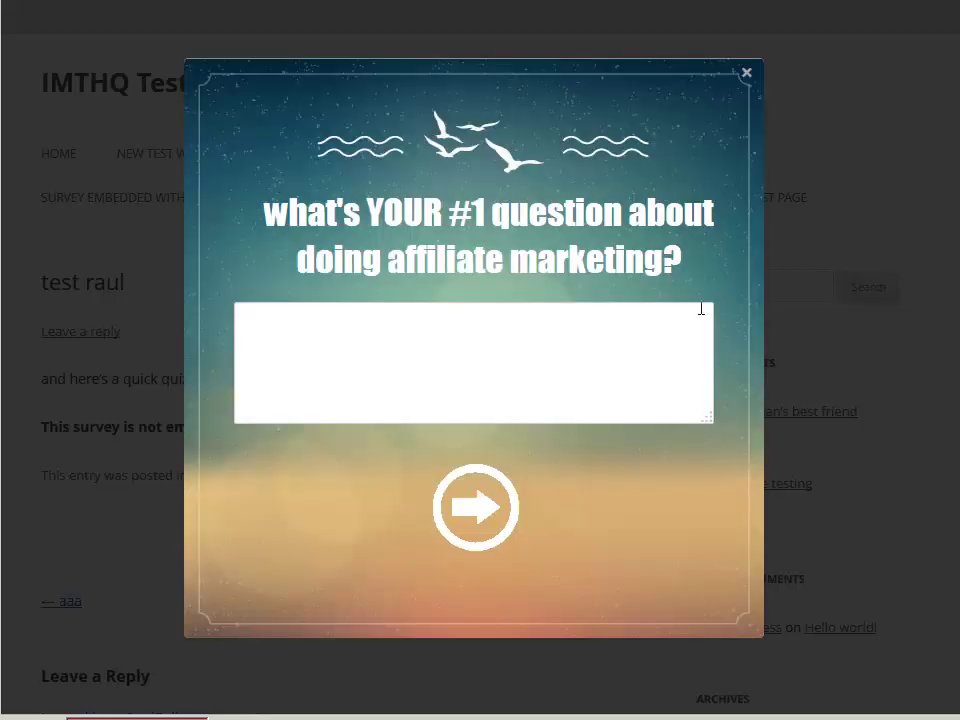
Answer the sample survey's affiliate marketing question with "how to find a good offer that converts" and continue past the offers page
{"action": "left_click", "coordinate": [459, 356]}
{"action": "type", "text": "how to find a good of"}
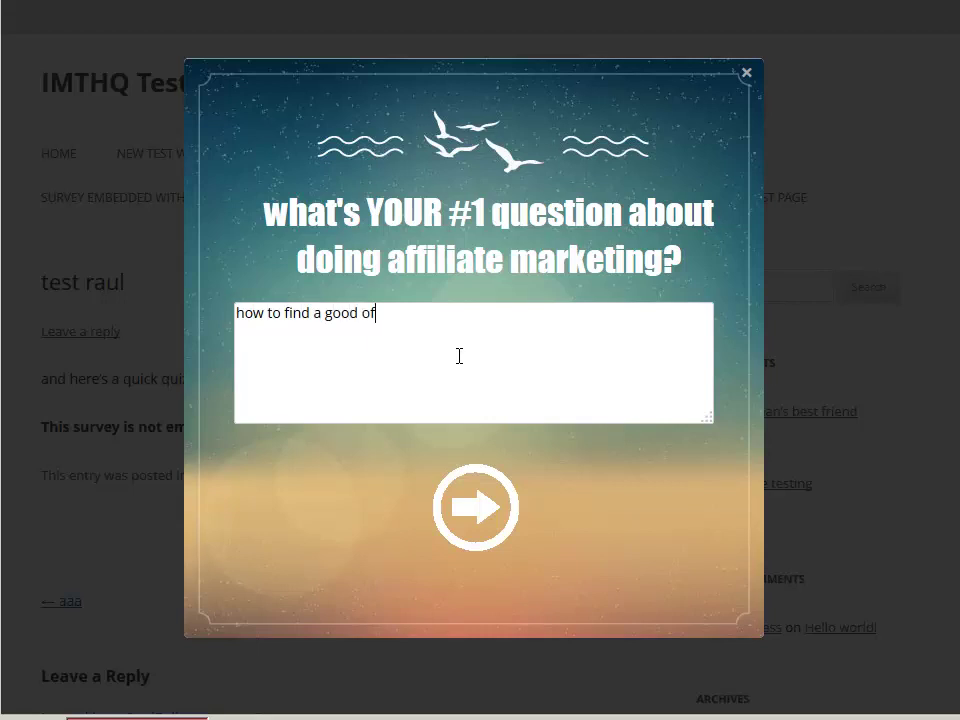
{"action": "type", "text": "fer that con"}
{"action": "key", "text": "BackSpace"}
{"action": "key", "text": "BackSpace"}
{"action": "type", "text": "converts"}
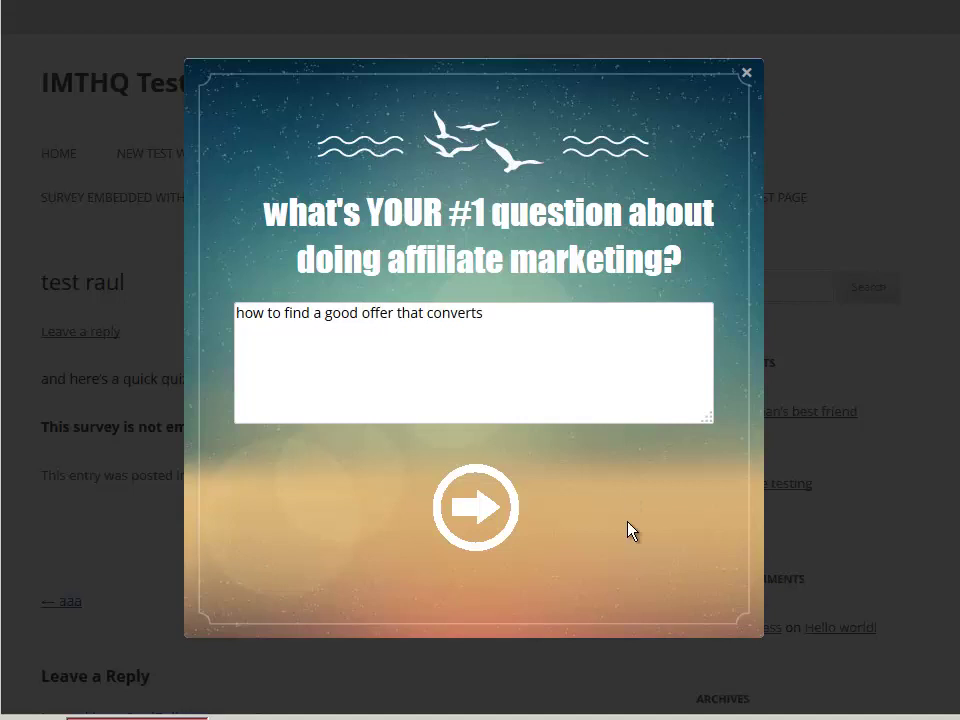
{"action": "left_click", "coordinate": [489, 516]}
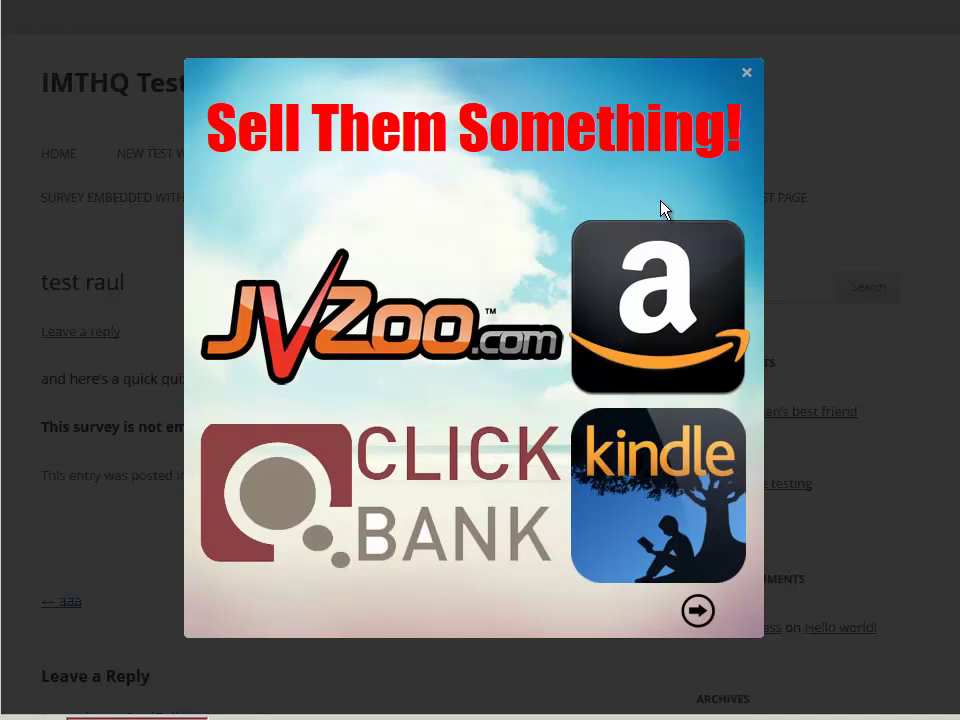
{"action": "left_click", "coordinate": [698, 611]}
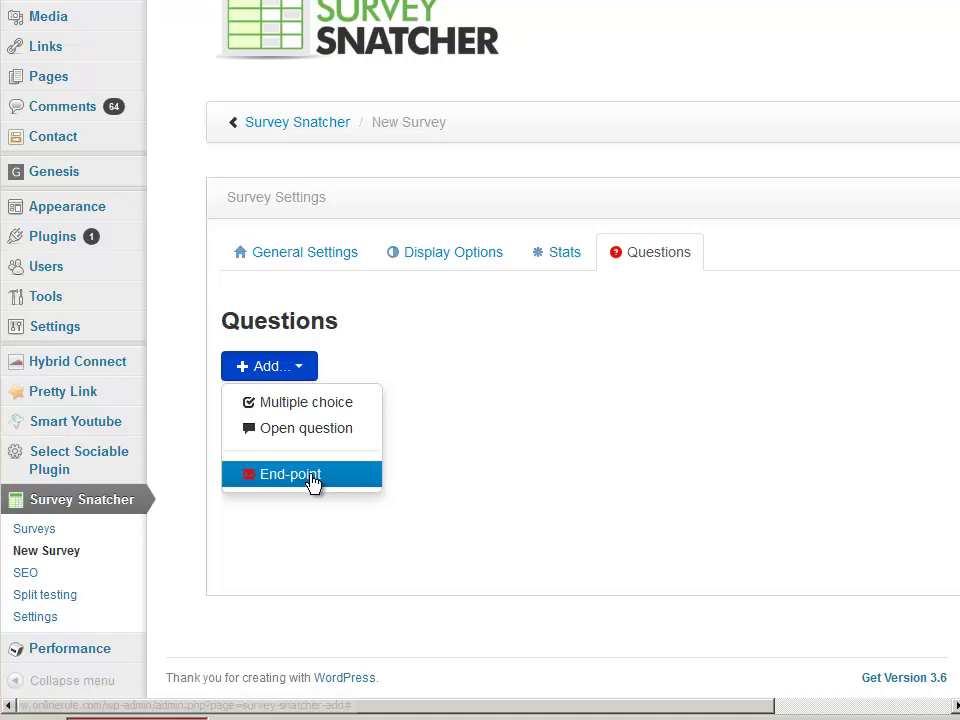
Add a multiple choice question to the new survey
{"action": "left_click", "coordinate": [305, 405]}
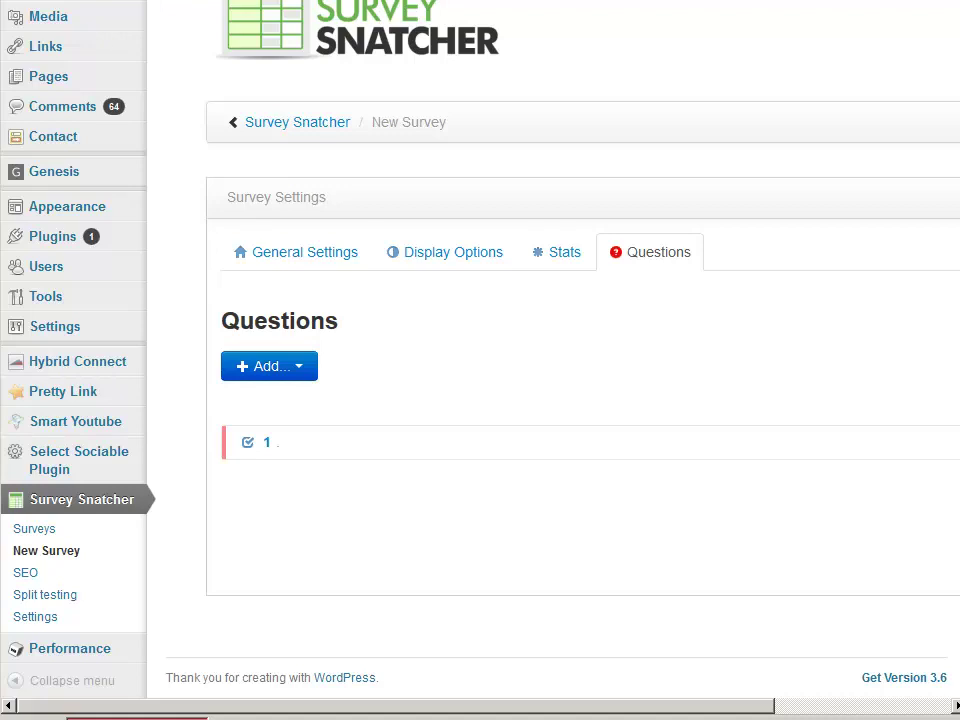
{"action": "left_click_drag", "start_coordinate": [750, 707], "coordinate": [953, 708]}
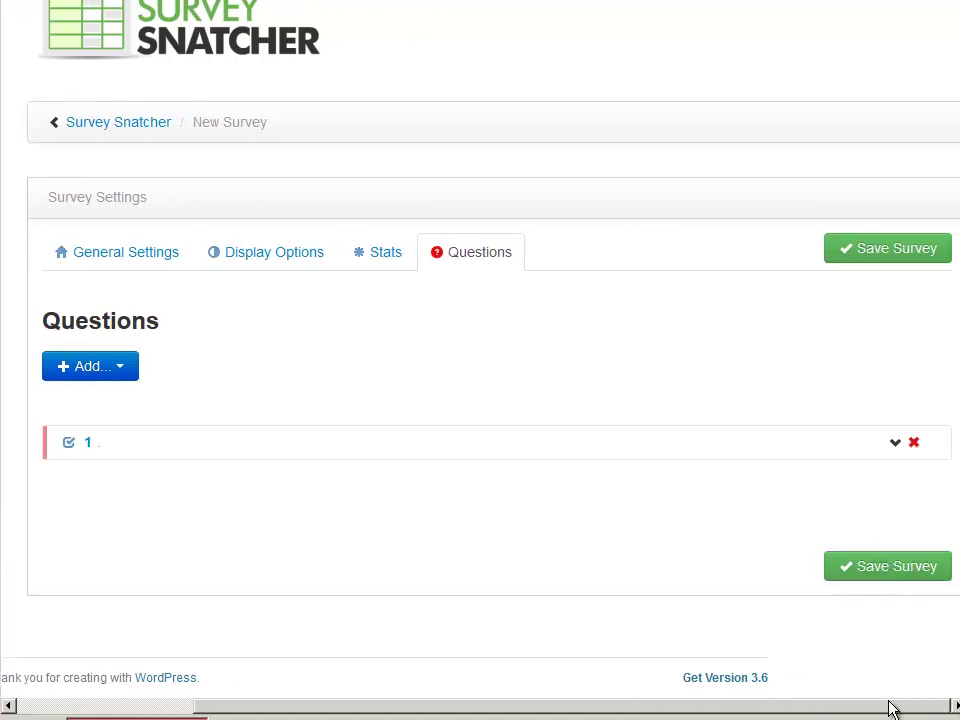
{"action": "left_click_drag", "start_coordinate": [893, 710], "coordinate": [682, 716]}
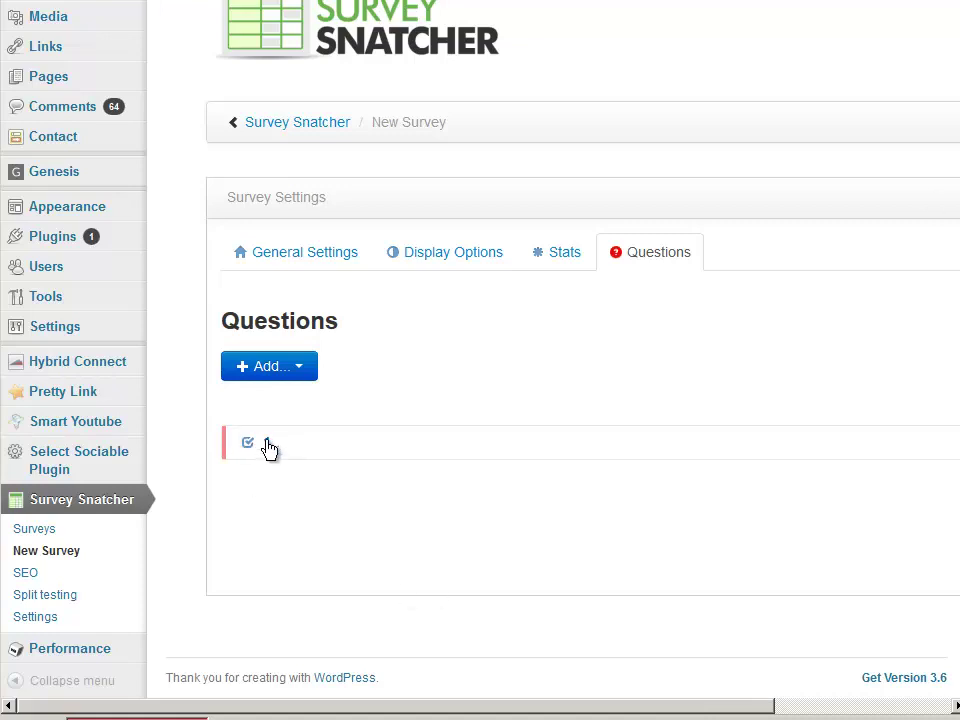
Expand question 1 to examine its title, text, next question and design settings, then collapse it
{"action": "left_click", "coordinate": [268, 445]}
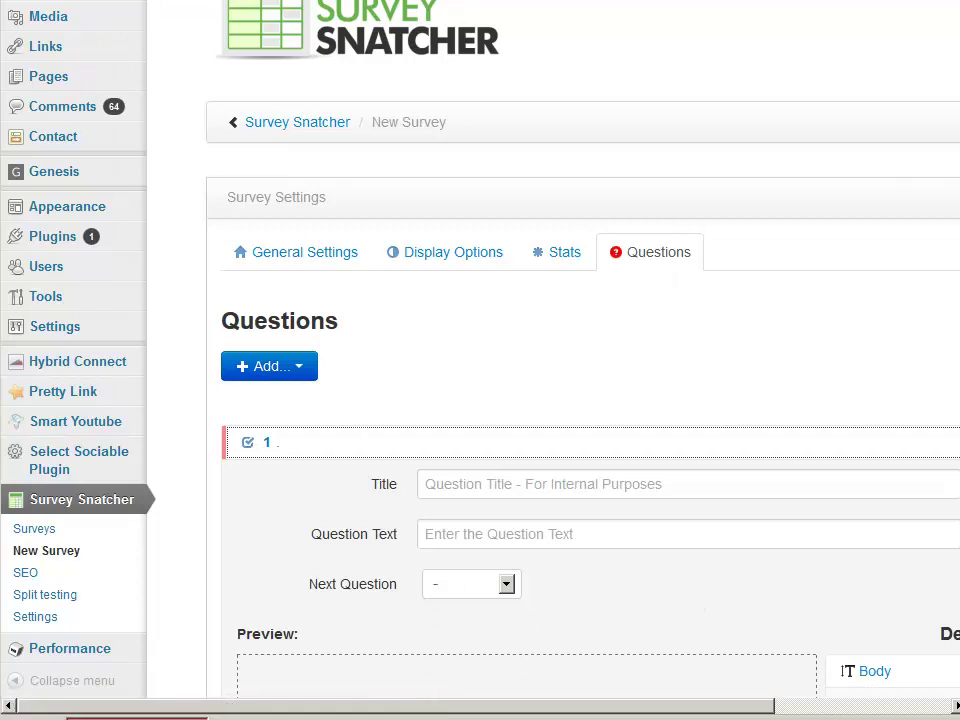
{"action": "scroll", "coordinate": [480, 400], "scroll_direction": "down", "scroll_amount": 3}
{"action": "left_click_drag", "start_coordinate": [720, 707], "coordinate": [670, 712]}
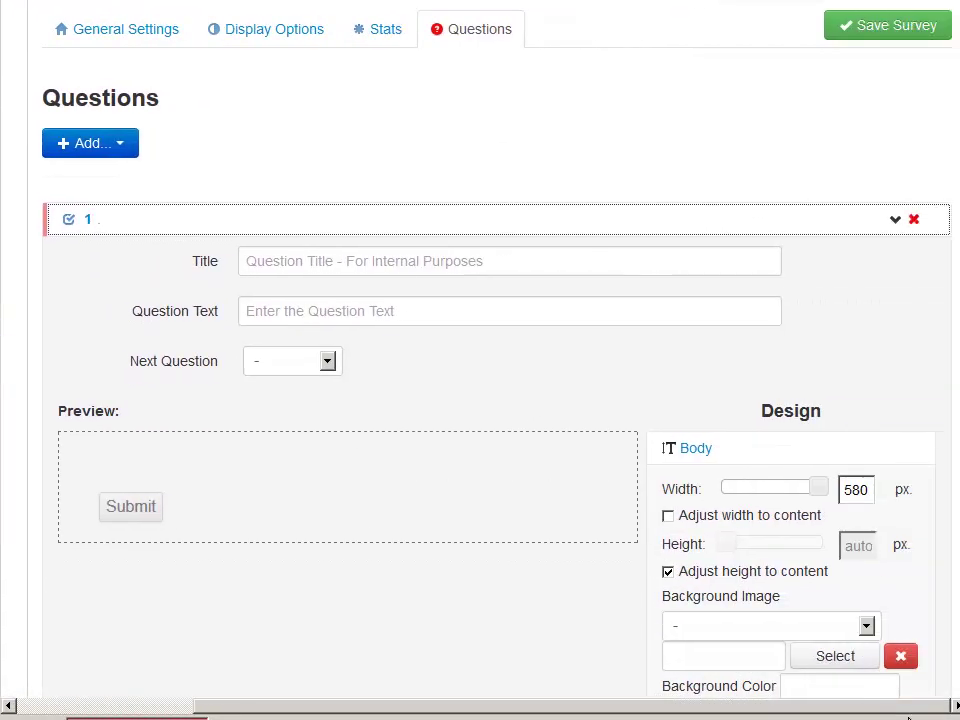
{"action": "left_click", "coordinate": [294, 260]}
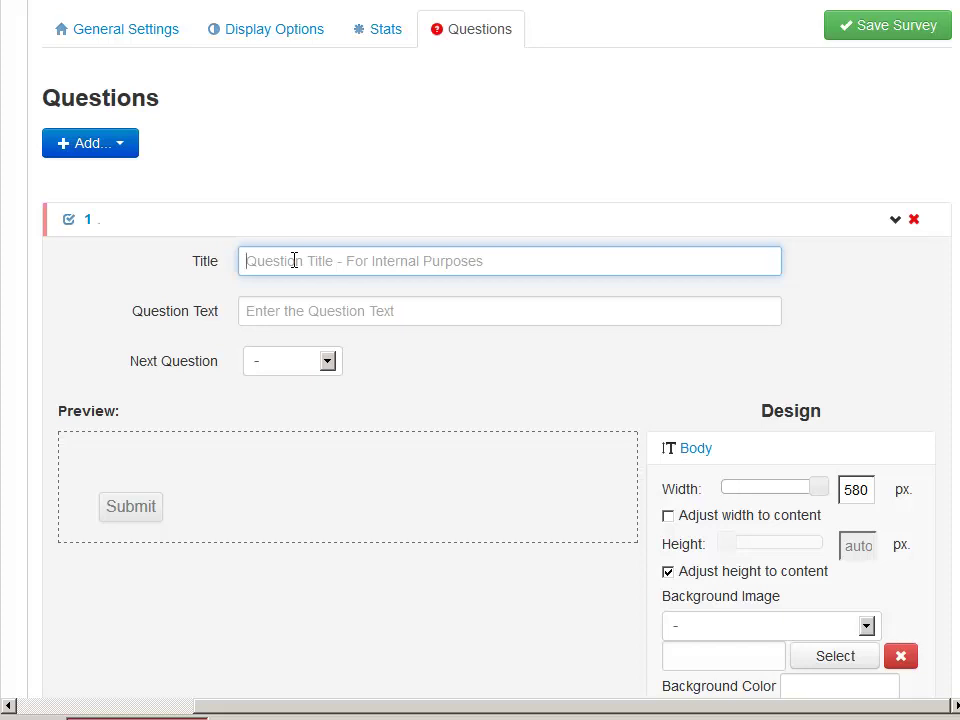
{"action": "left_click", "coordinate": [890, 220]}
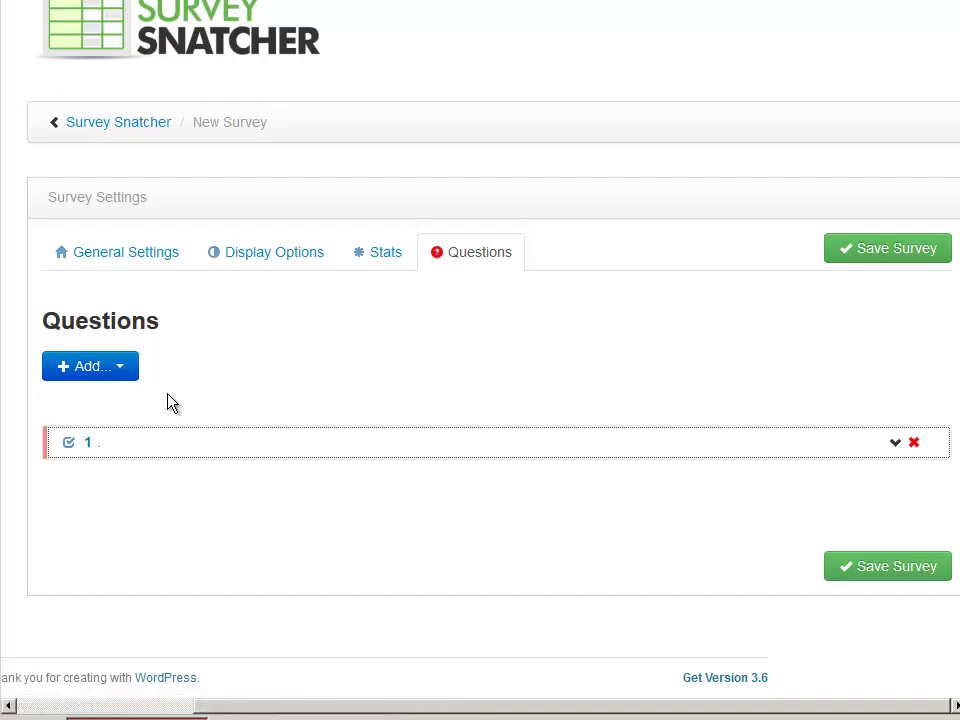
Add two more multiple choice questions and one open question to the survey
{"action": "left_click", "coordinate": [121, 370]}
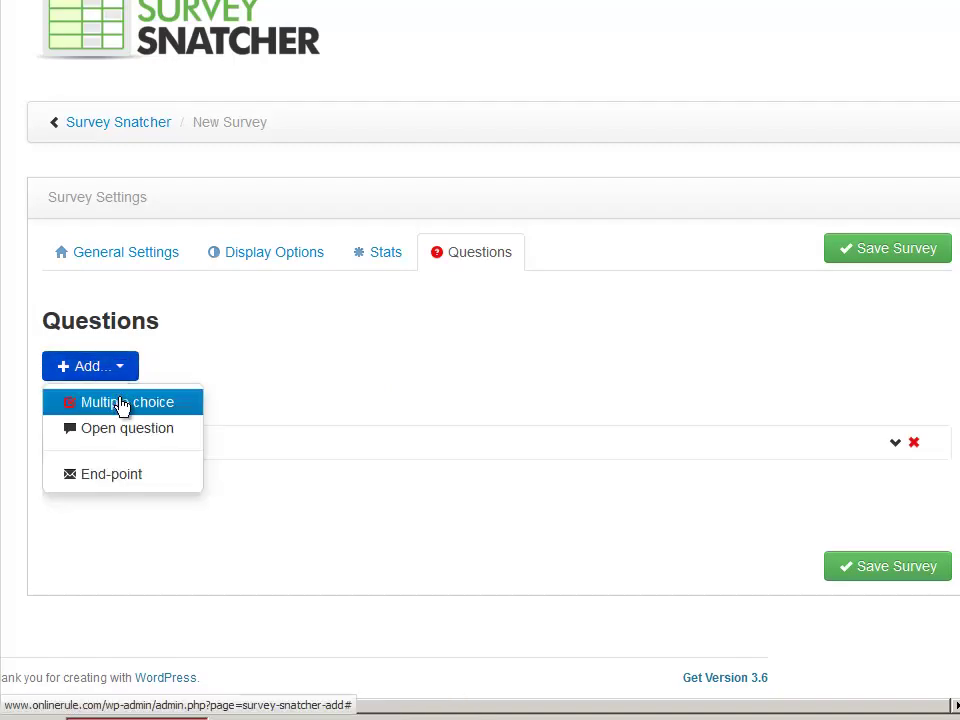
{"action": "left_click", "coordinate": [120, 404]}
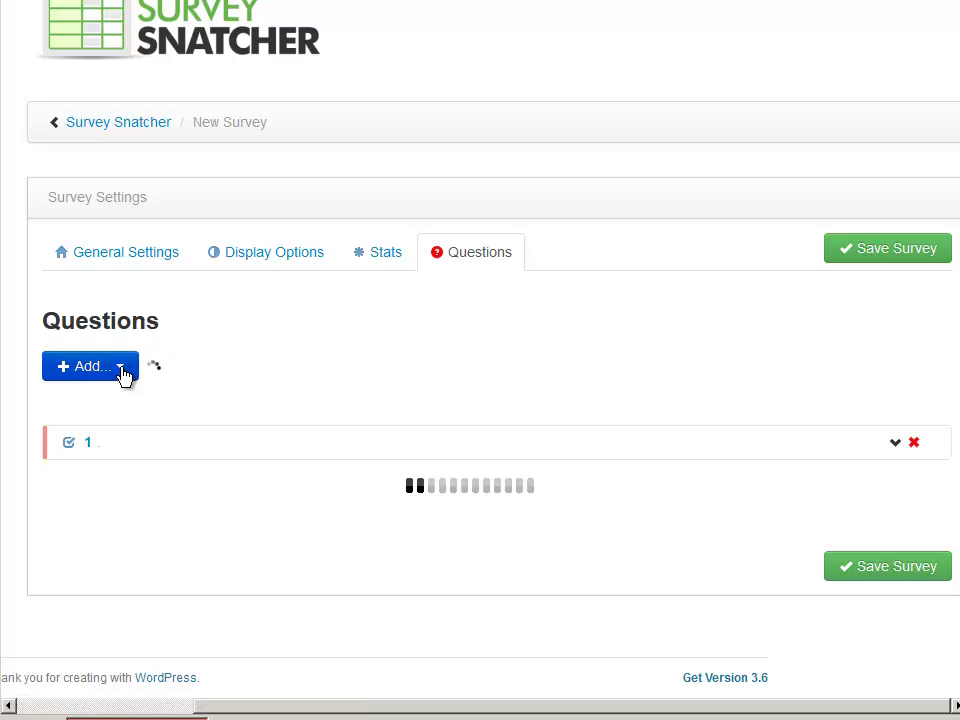
{"action": "left_click", "coordinate": [121, 370]}
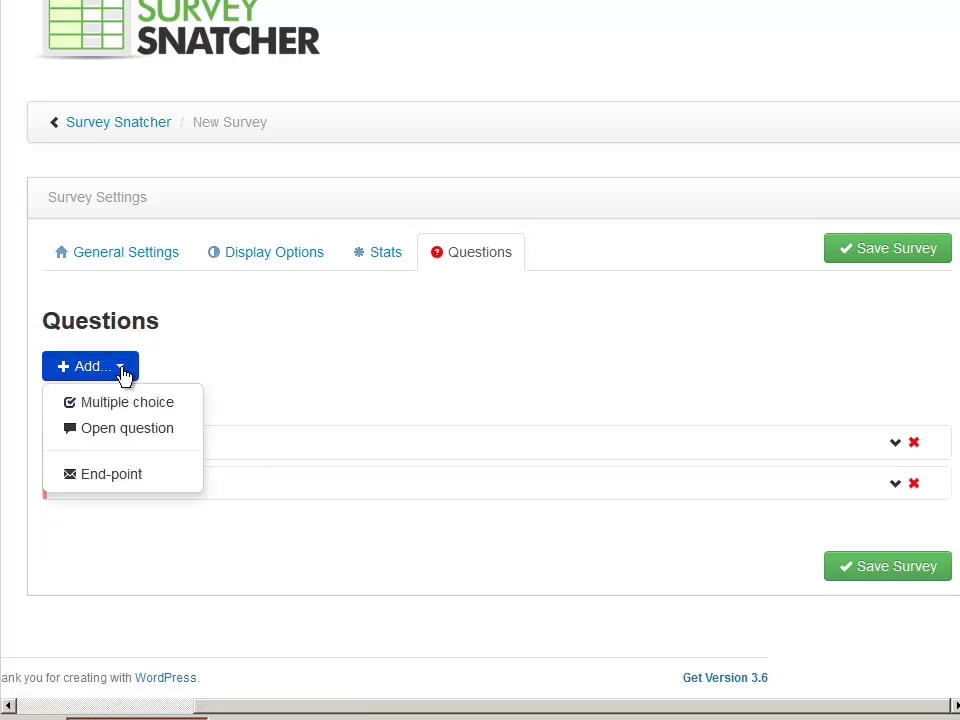
{"action": "left_click", "coordinate": [130, 404]}
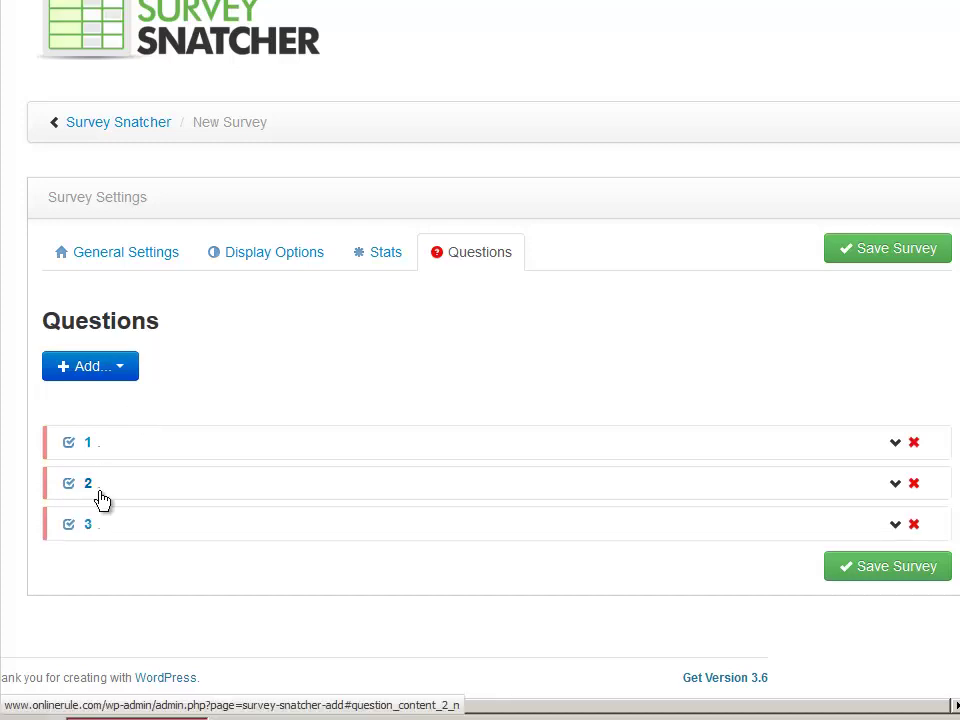
{"action": "left_click", "coordinate": [120, 372]}
{"action": "left_click", "coordinate": [128, 438]}
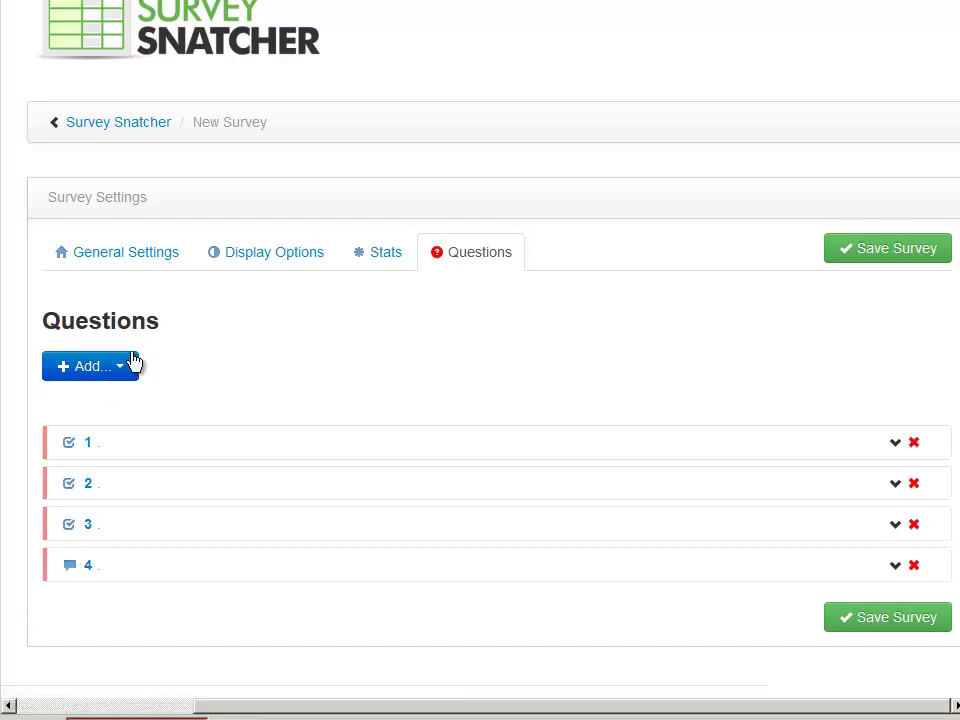
Add three end-points to the survey after the open question
{"action": "left_click", "coordinate": [121, 370]}
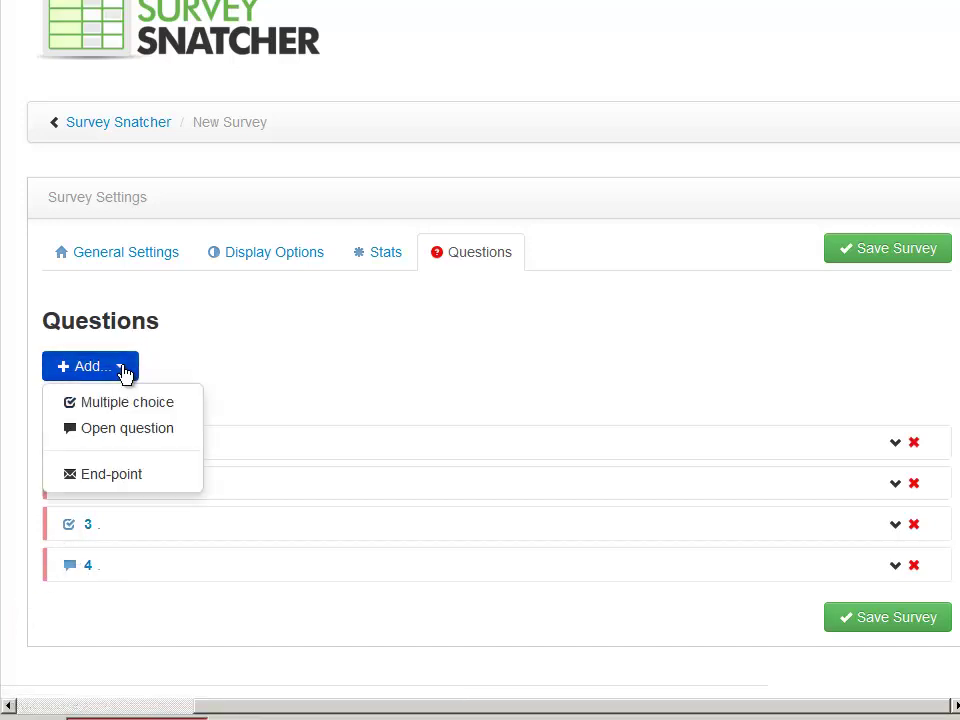
{"action": "left_click", "coordinate": [112, 480]}
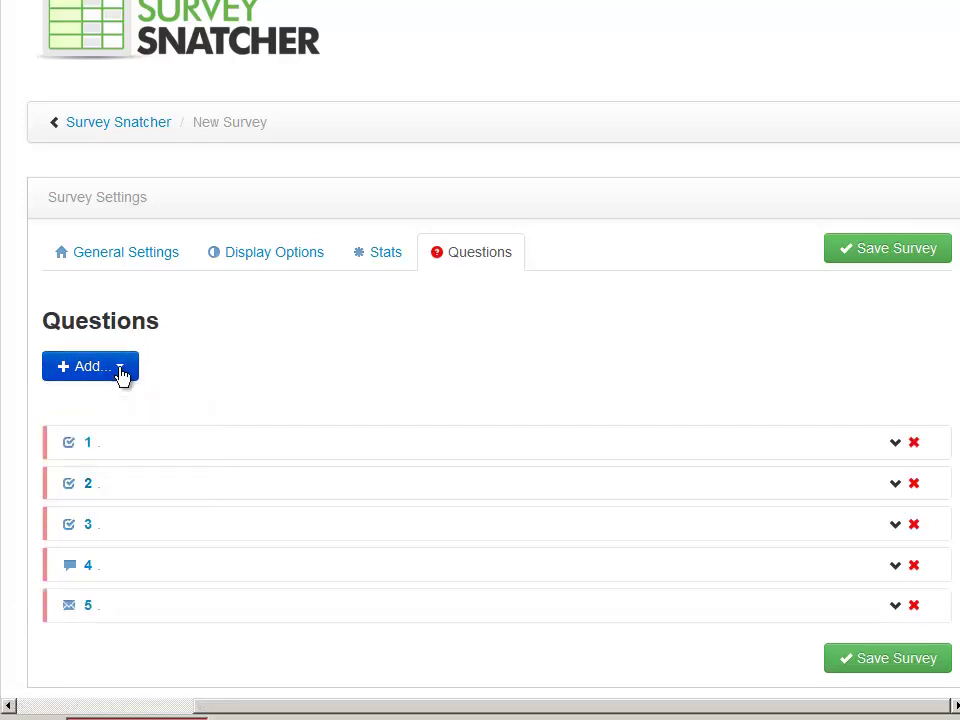
{"action": "left_click", "coordinate": [121, 370]}
{"action": "left_click", "coordinate": [118, 478]}
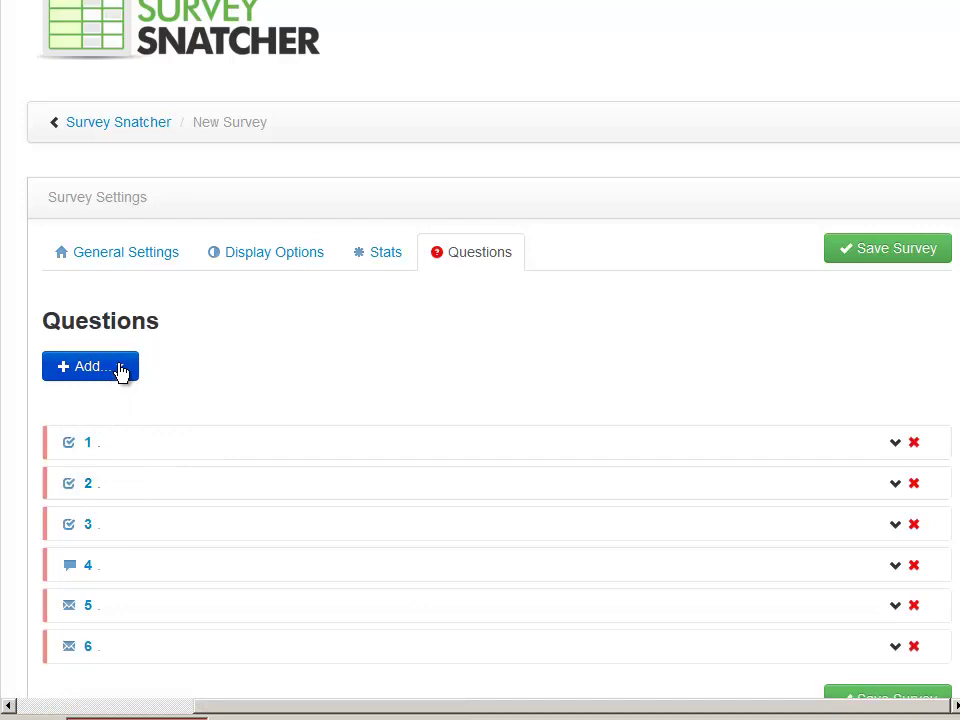
{"action": "left_click", "coordinate": [121, 370]}
{"action": "left_click", "coordinate": [122, 478]}
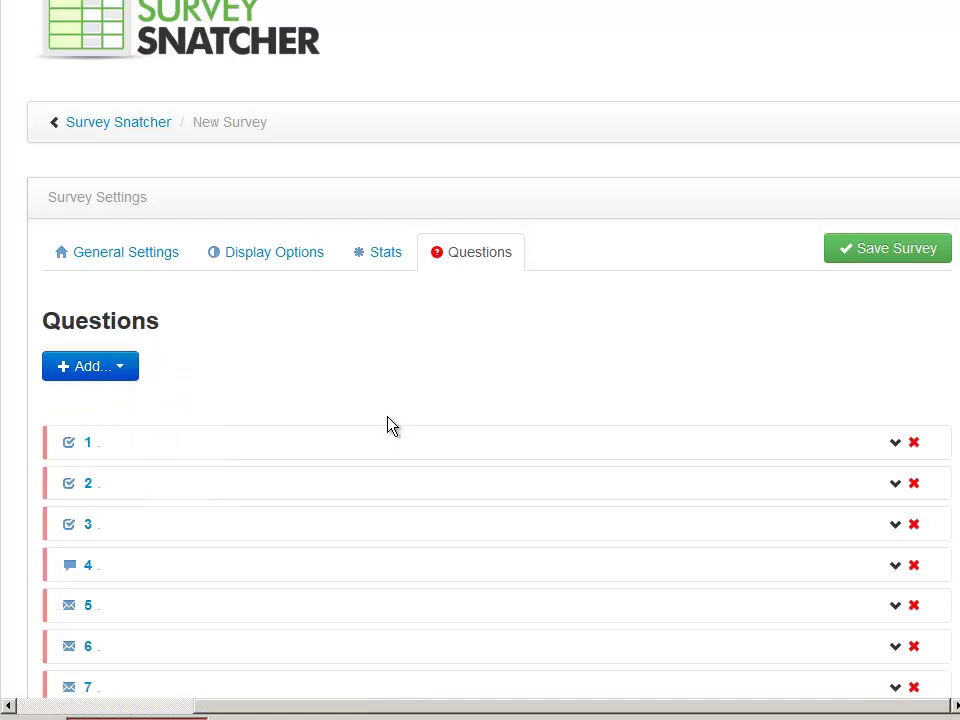
Give question 1 the internal title "main question" and collapse it
{"action": "scroll", "coordinate": [388, 430], "scroll_direction": "down", "scroll_amount": 1}
{"action": "scroll", "coordinate": [386, 435], "scroll_direction": "down", "scroll_amount": 1}
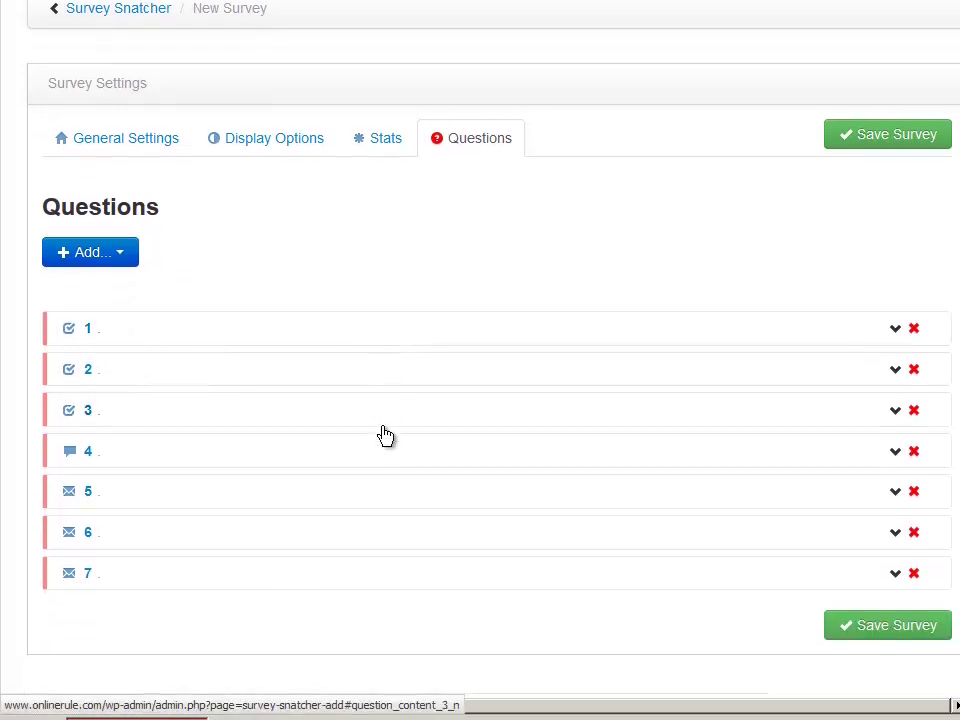
{"action": "left_click", "coordinate": [88, 333]}
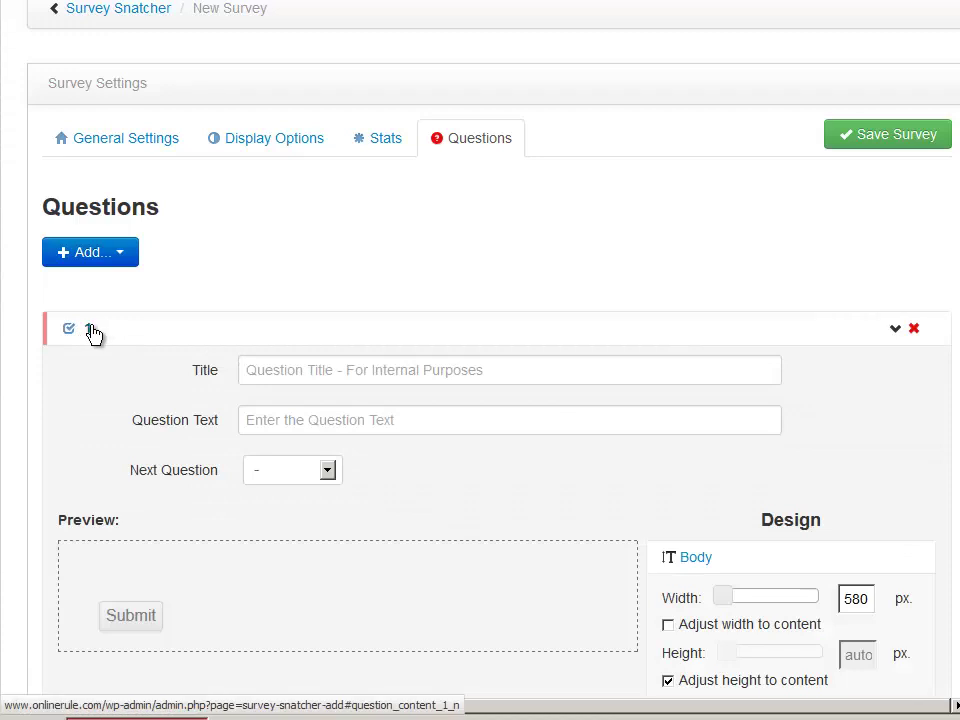
{"action": "left_click", "coordinate": [90, 331]}
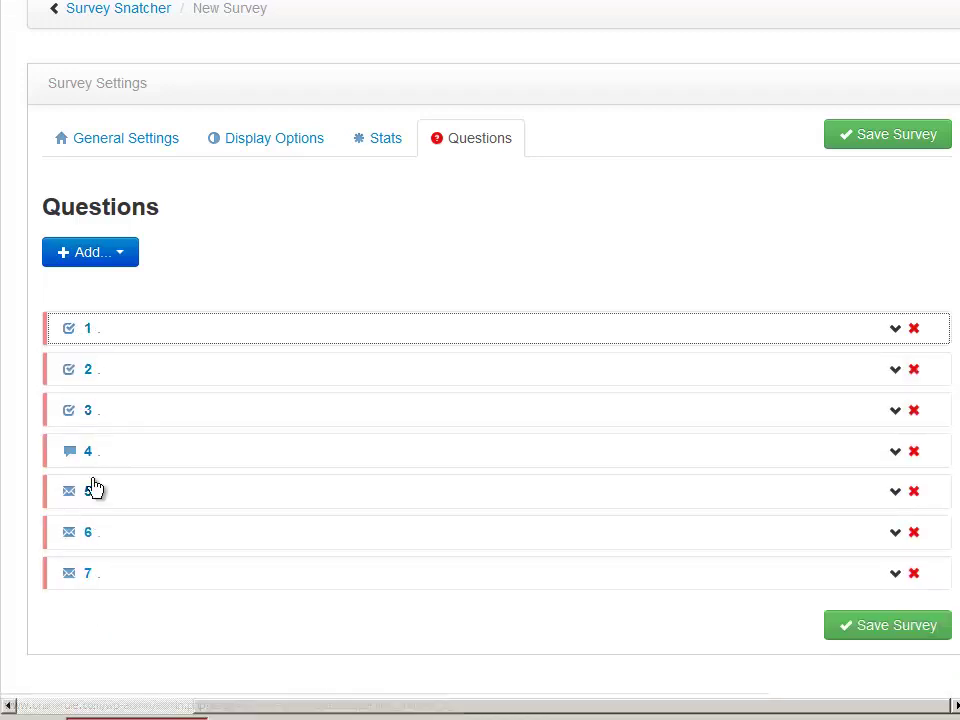
{"action": "left_click", "coordinate": [87, 334]}
{"action": "left_click", "coordinate": [309, 369]}
{"action": "type", "text": "main "}
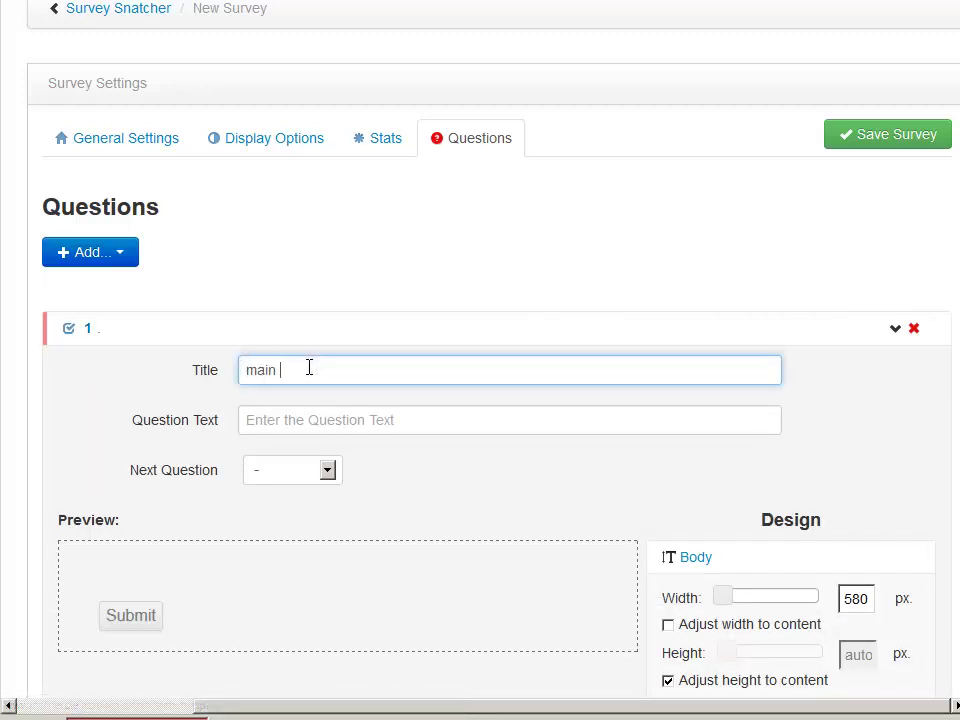
{"action": "type", "text": "question"}
{"action": "left_click", "coordinate": [895, 330]}
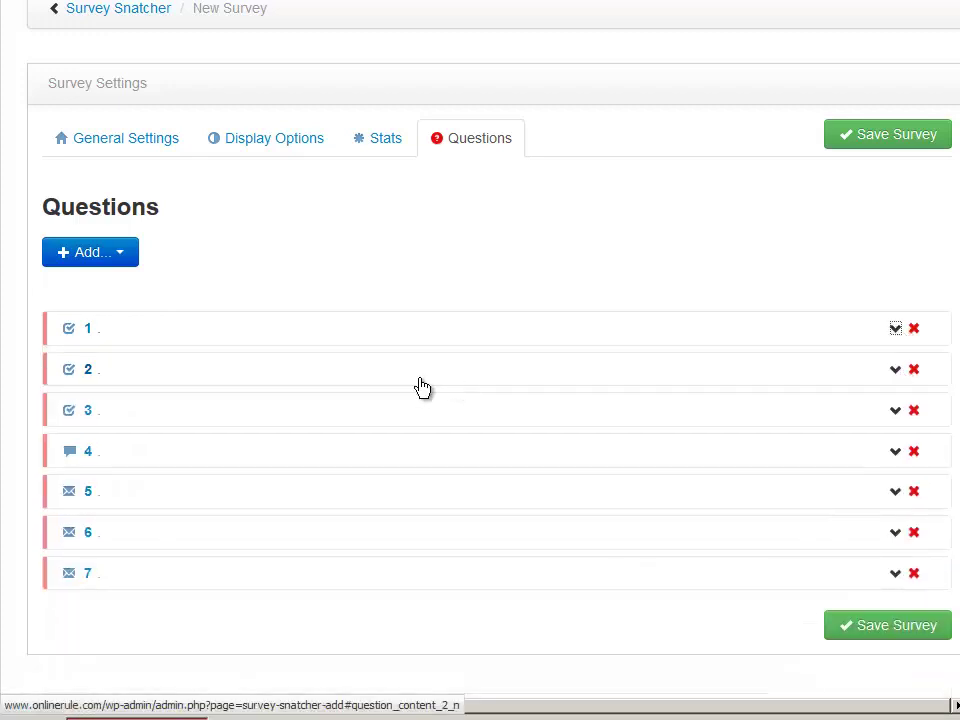
Replace question 1's question text with "What is your main question about XyZ" and collapse the question
{"action": "left_click", "coordinate": [88, 331]}
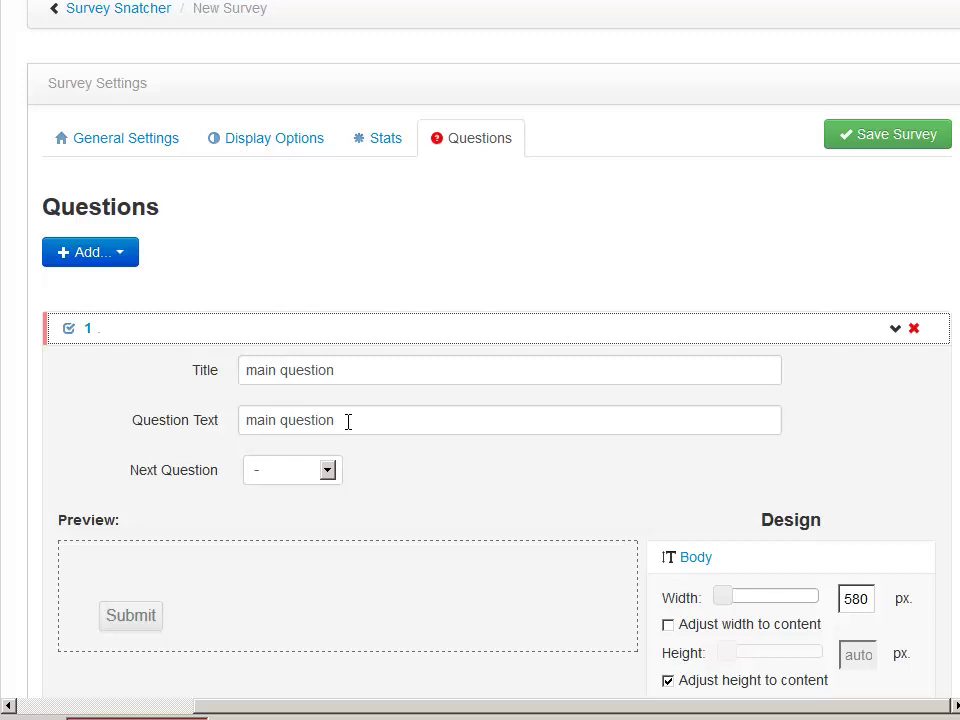
{"action": "left_click_drag", "start_coordinate": [353, 420], "coordinate": [212, 420]}
{"action": "key", "text": "BackSpace"}
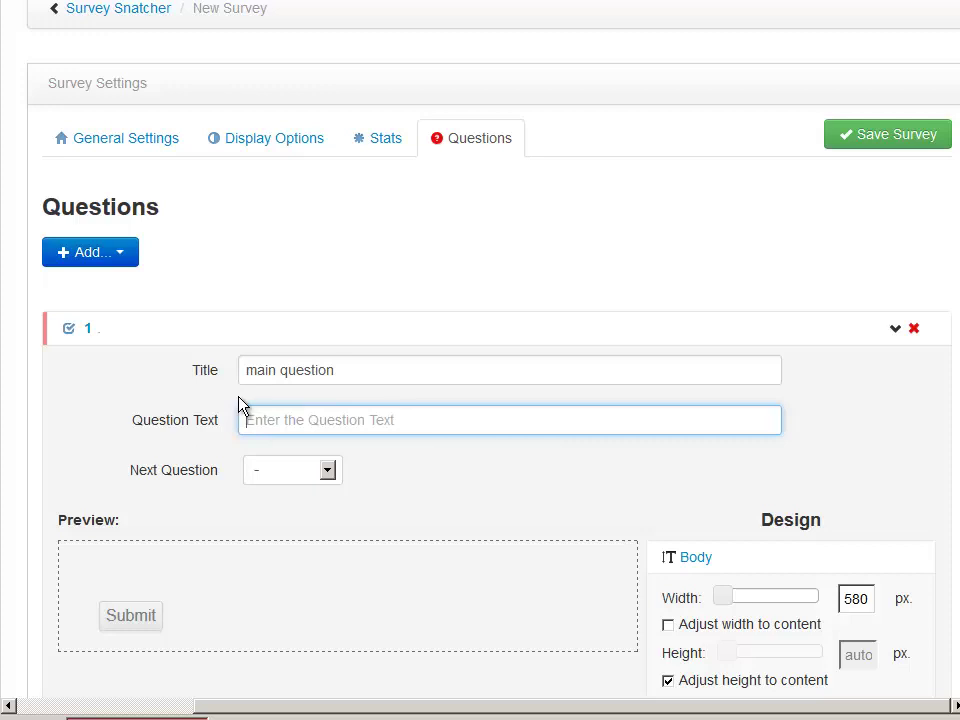
{"action": "type", "text": "What is "}
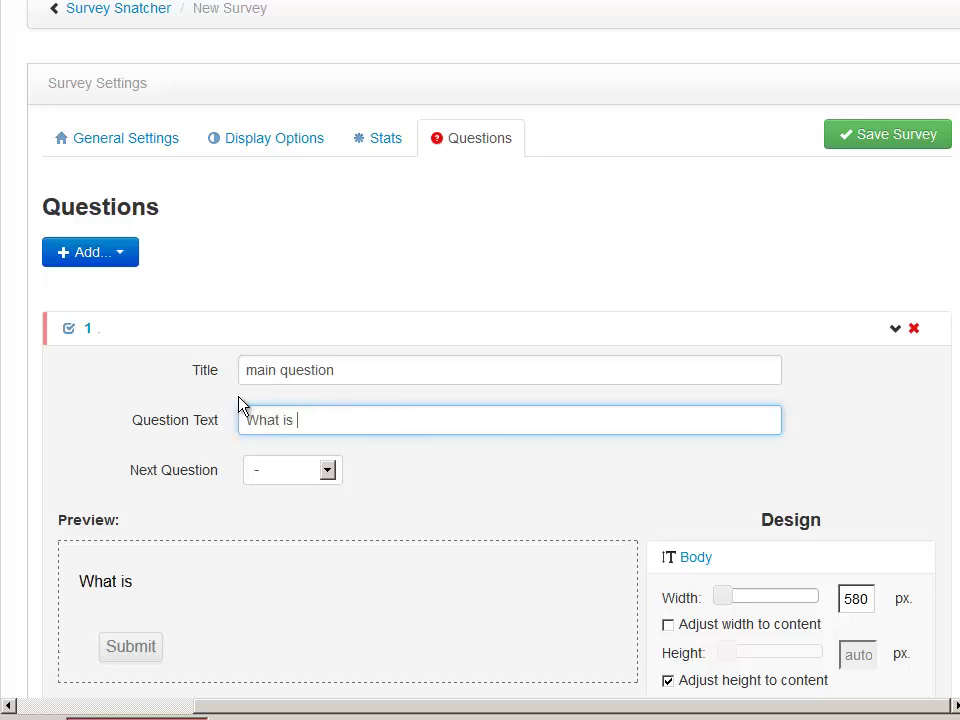
{"action": "type", "text": "your main question "}
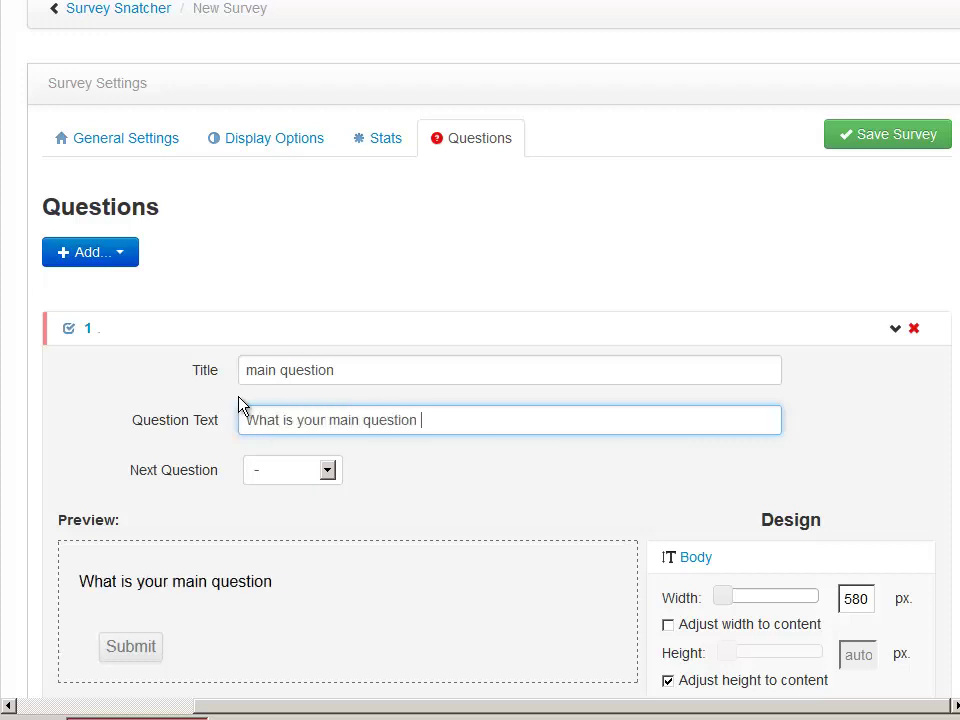
{"action": "type", "text": "about XyZ"}
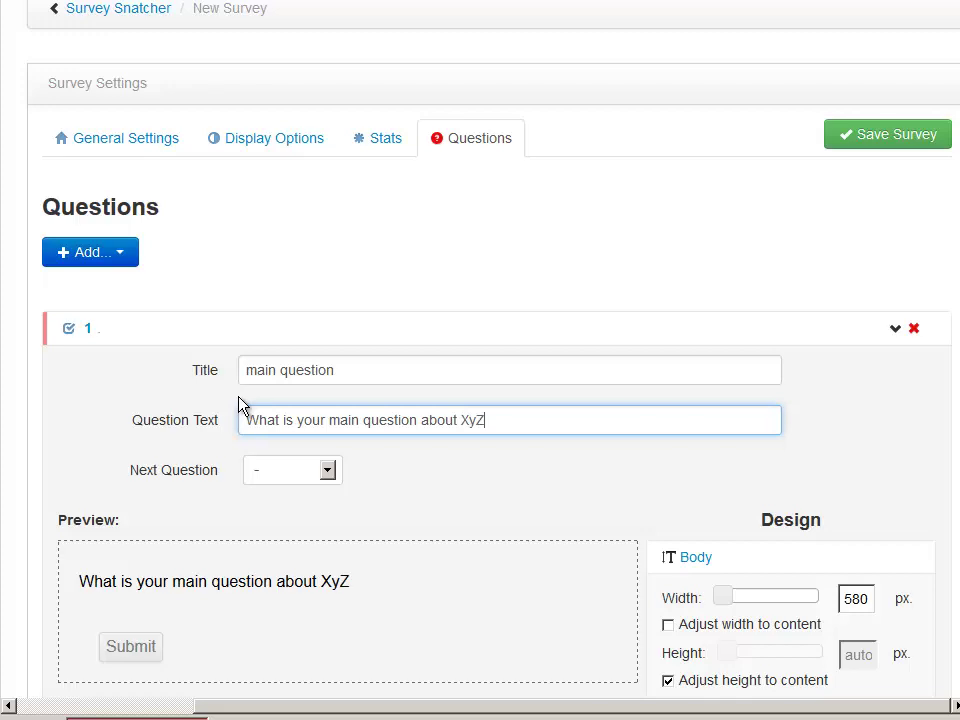
{"action": "left_click", "coordinate": [89, 331]}
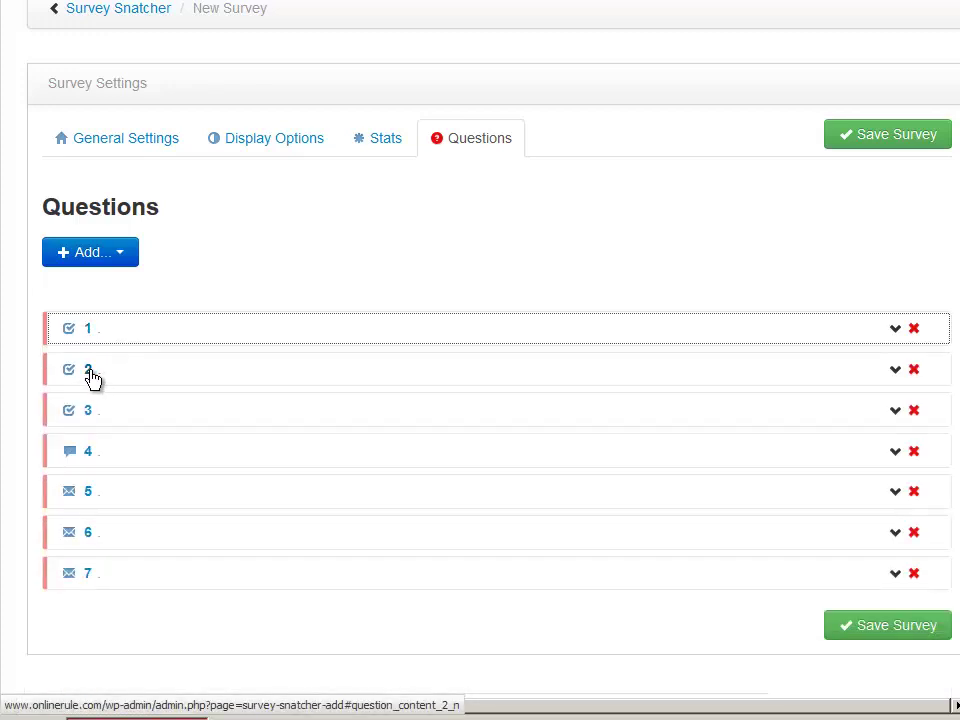
Reopen question 1 to check its title, question text and preview, and collapse it again
{"action": "left_click", "coordinate": [90, 353]}
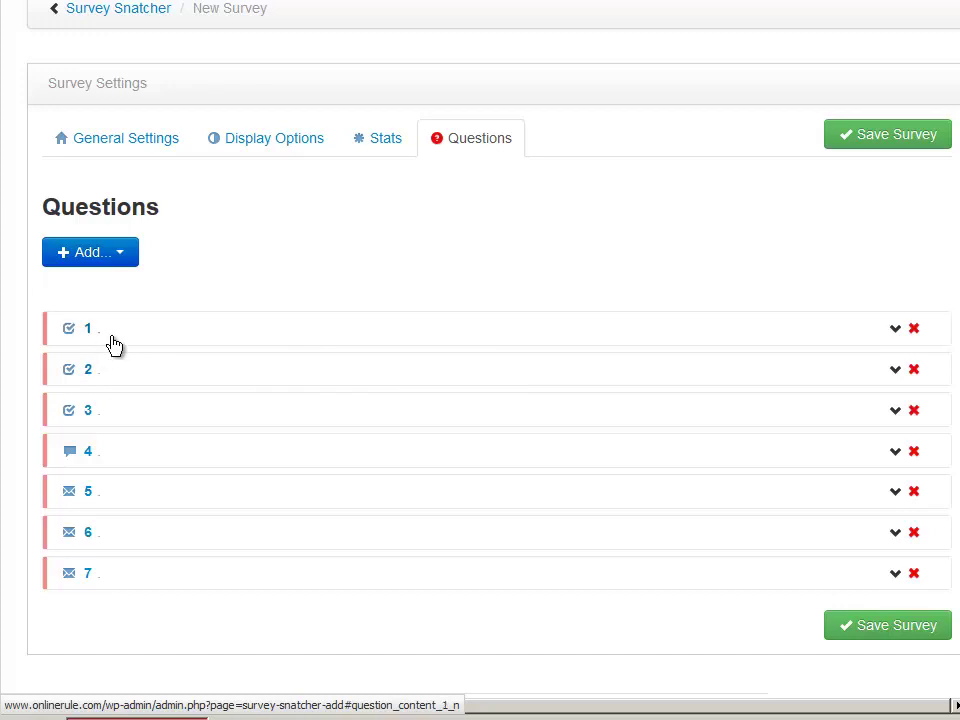
{"action": "left_click", "coordinate": [88, 331]}
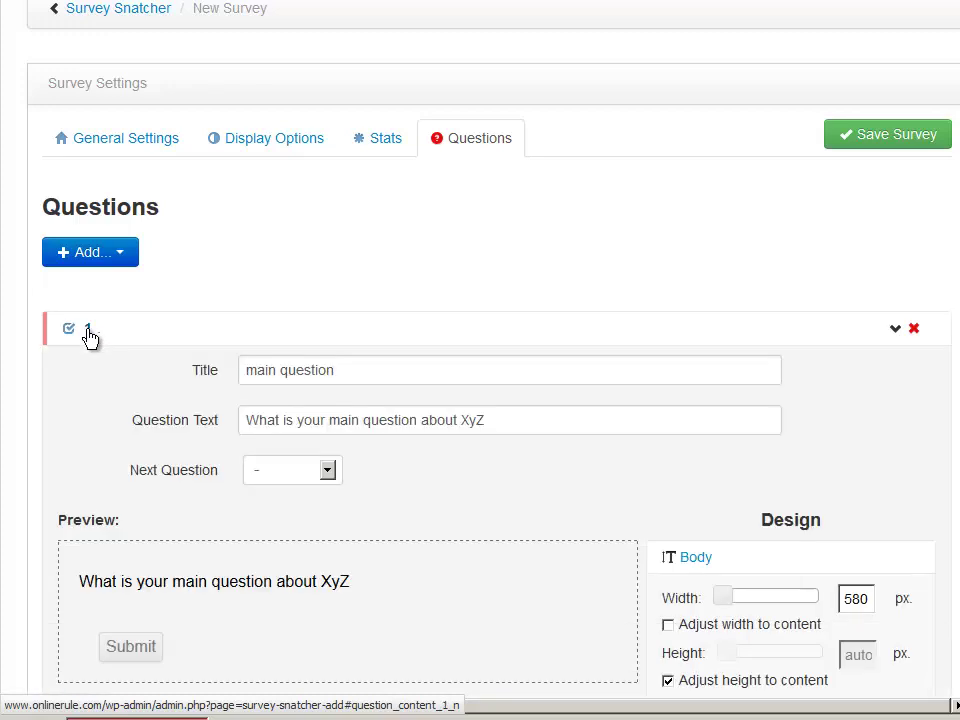
{"action": "left_click", "coordinate": [124, 347]}
{"action": "left_click", "coordinate": [88, 331]}
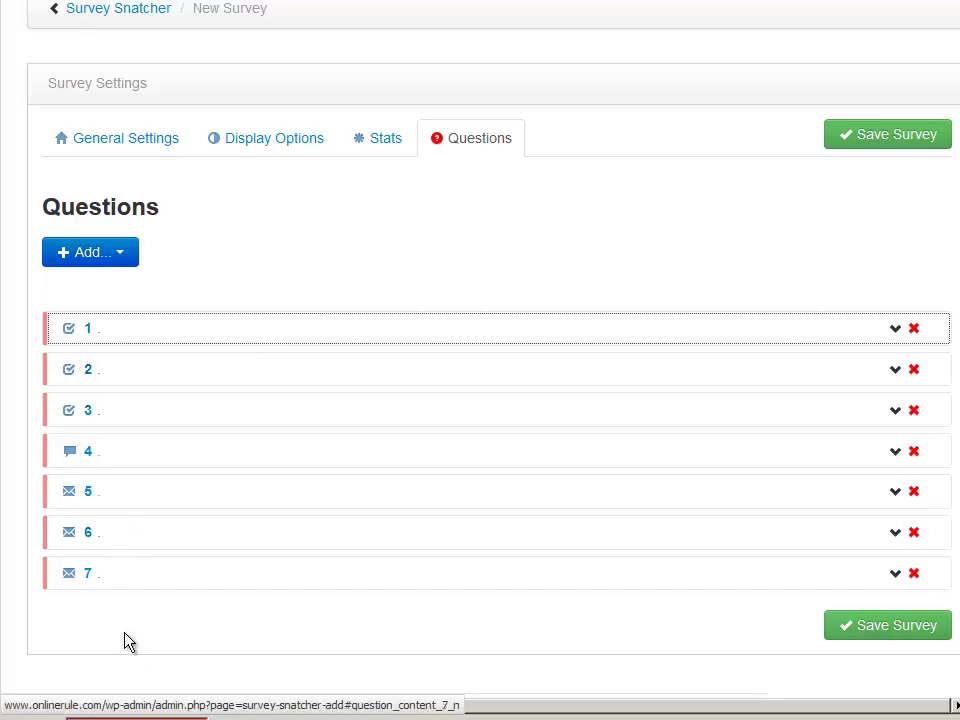
Title the end-point in item 7 "choice white wine endpoint" and collapse it
{"action": "left_click", "coordinate": [88, 576]}
{"action": "left_click", "coordinate": [471, 615]}
{"action": "scroll", "coordinate": [471, 626], "scroll_direction": "down", "scroll_amount": 3}
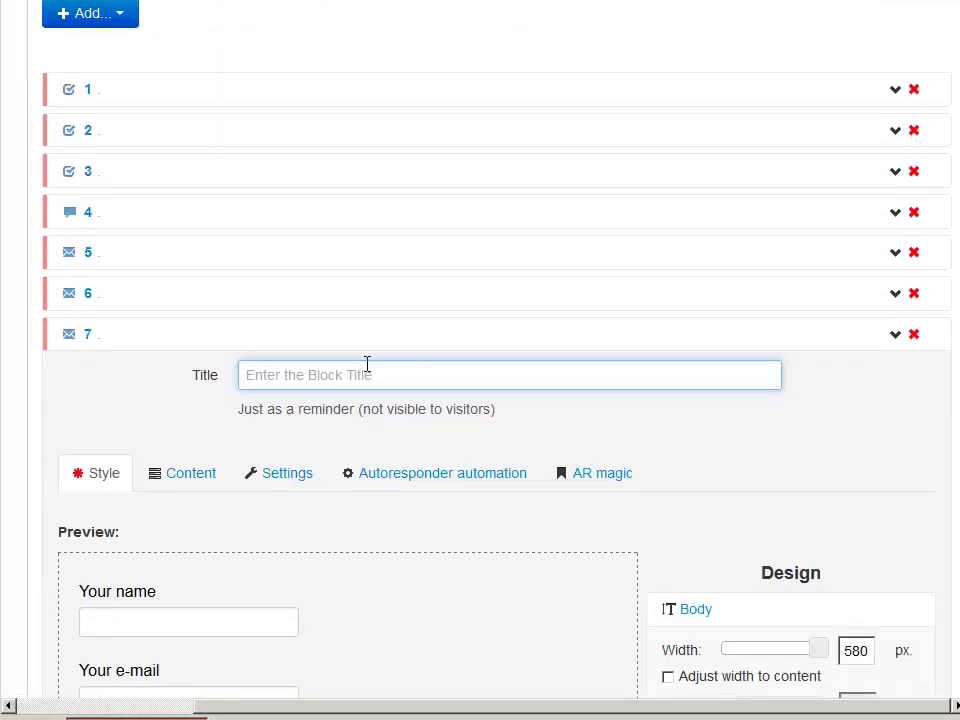
{"action": "type", "text": "choic"}
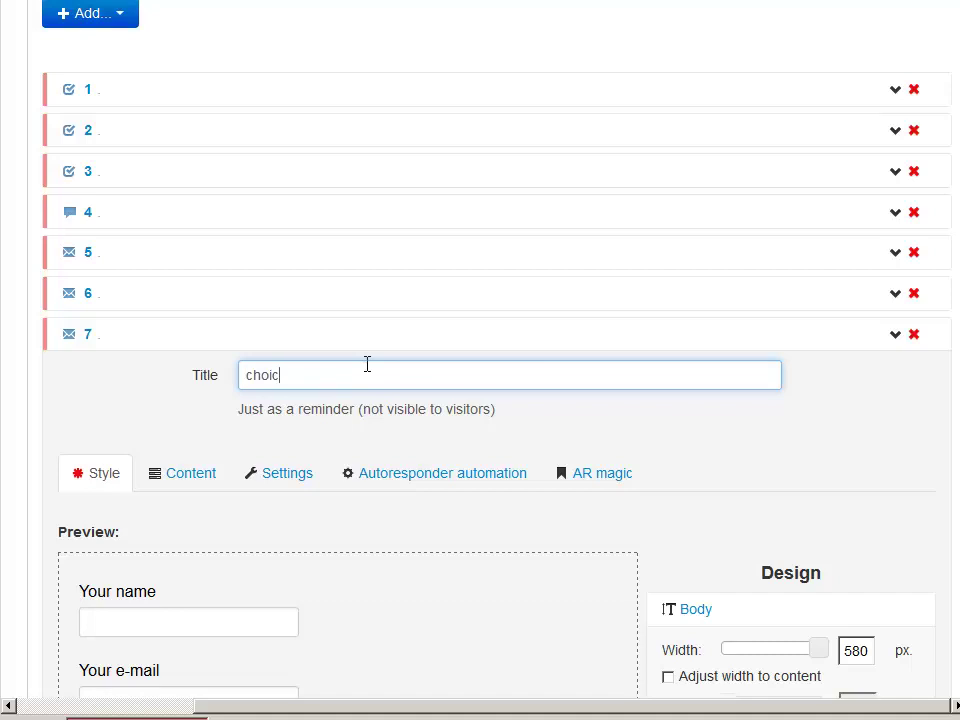
{"action": "type", "text": "e one endpoint ("}
{"action": "key", "text": "BackSpace"}
{"action": "key", "text": "BackSpace"}
{"action": "key", "text": "Left"}
{"action": "key", "text": "Left"}
{"action": "key", "text": "Left"}
{"action": "key", "text": "Left"}
{"action": "key", "text": "Left"}
{"action": "key", "text": "Left"}
{"action": "key", "text": "Left"}
{"action": "key", "text": "Left"}
{"action": "key", "text": "Left"}
{"action": "key", "text": "BackSpace"}
{"action": "key", "text": "BackSpace"}
{"action": "key", "text": "BackSpace"}
{"action": "type", "text": "white wine"}
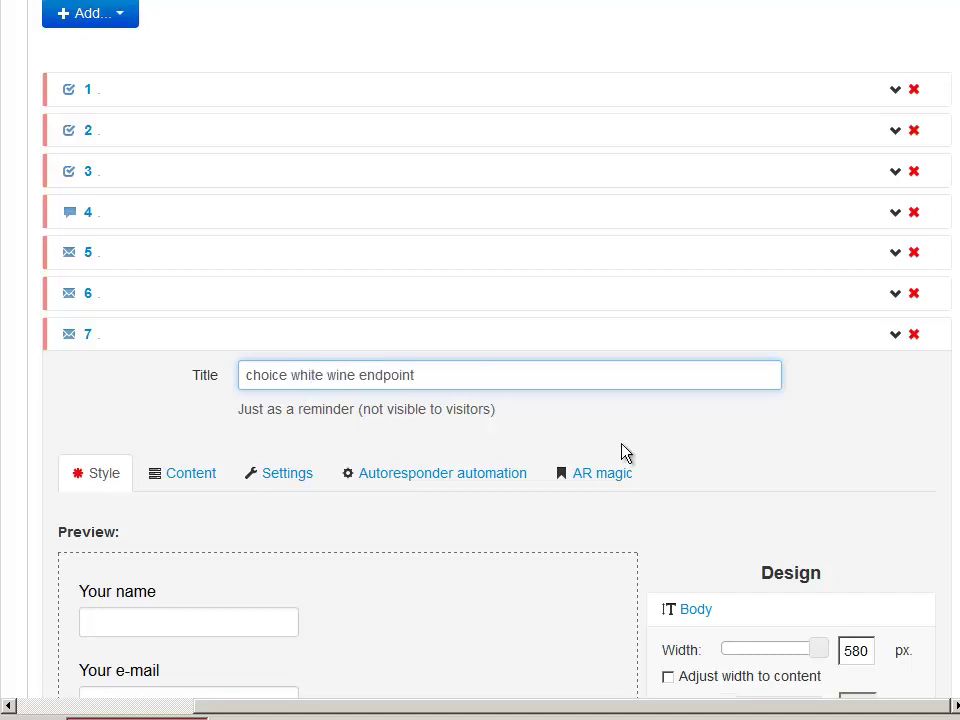
{"action": "left_click", "coordinate": [853, 345]}
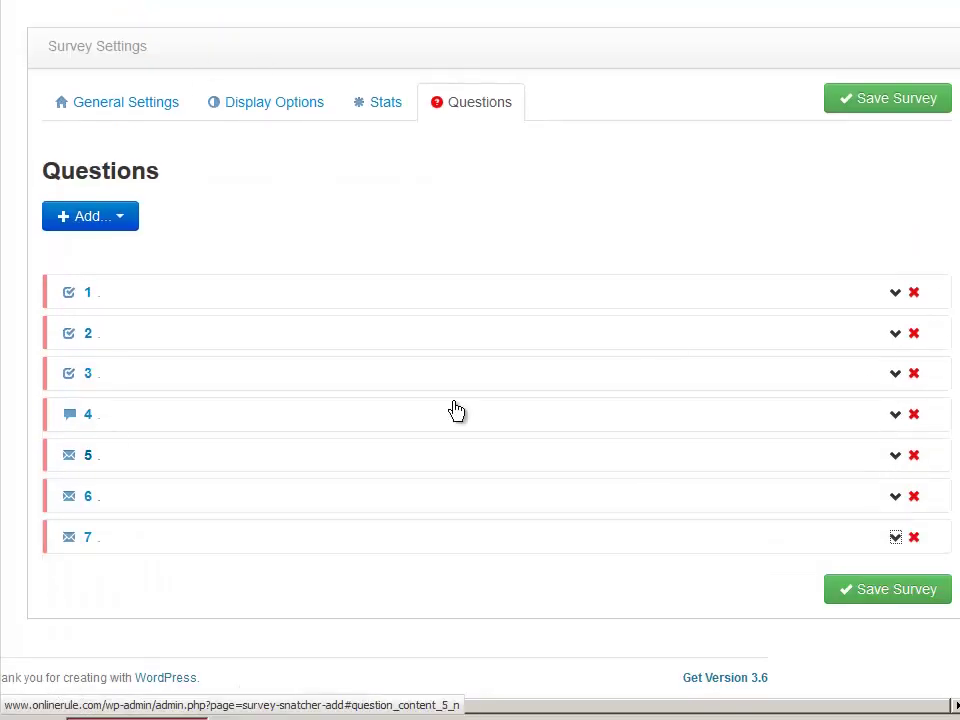
Save the survey and return to its list of questions to review the titles
{"action": "left_click", "coordinate": [895, 597]}
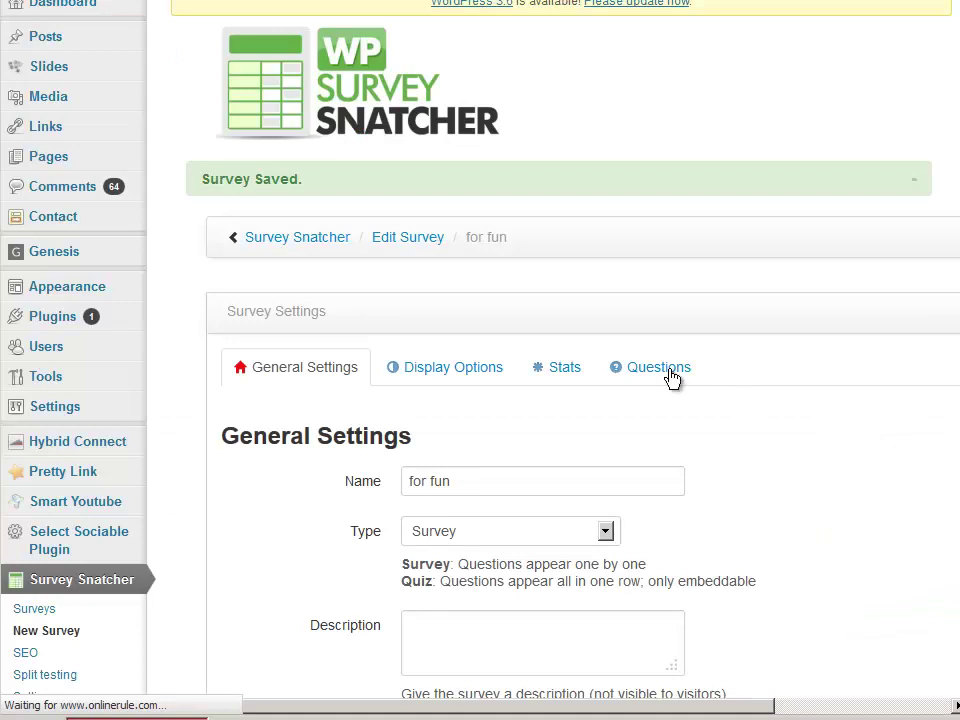
{"action": "left_click", "coordinate": [670, 377]}
{"action": "scroll", "coordinate": [700, 470], "scroll_direction": "down", "scroll_amount": 2}
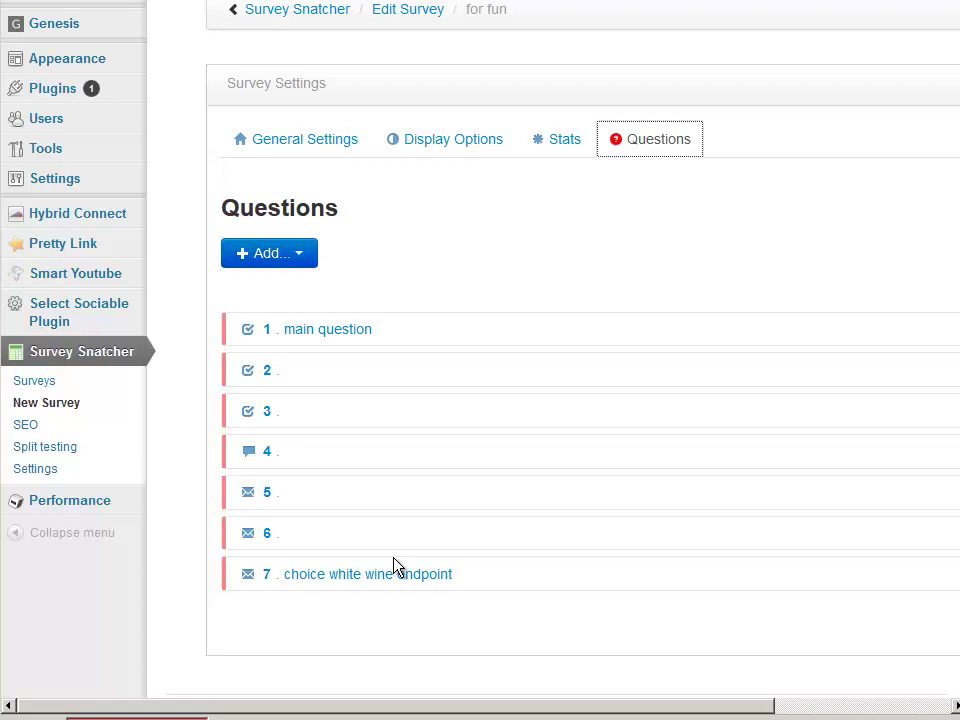
{"action": "left_click_drag", "start_coordinate": [763, 707], "coordinate": [943, 707]}
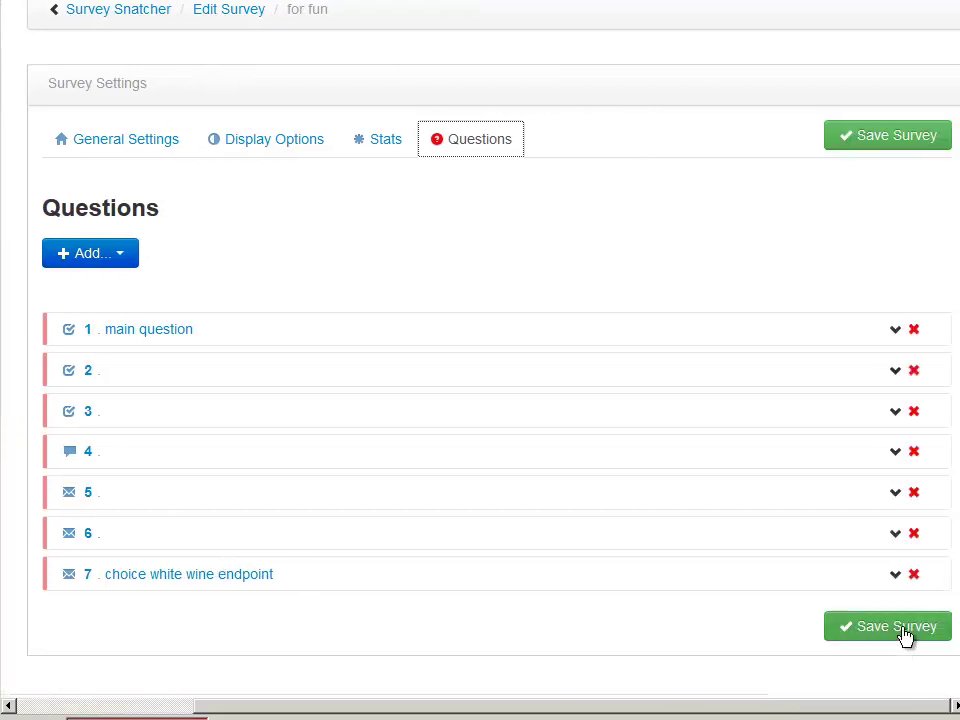
{"action": "left_click_drag", "start_coordinate": [707, 707], "coordinate": [546, 711]}
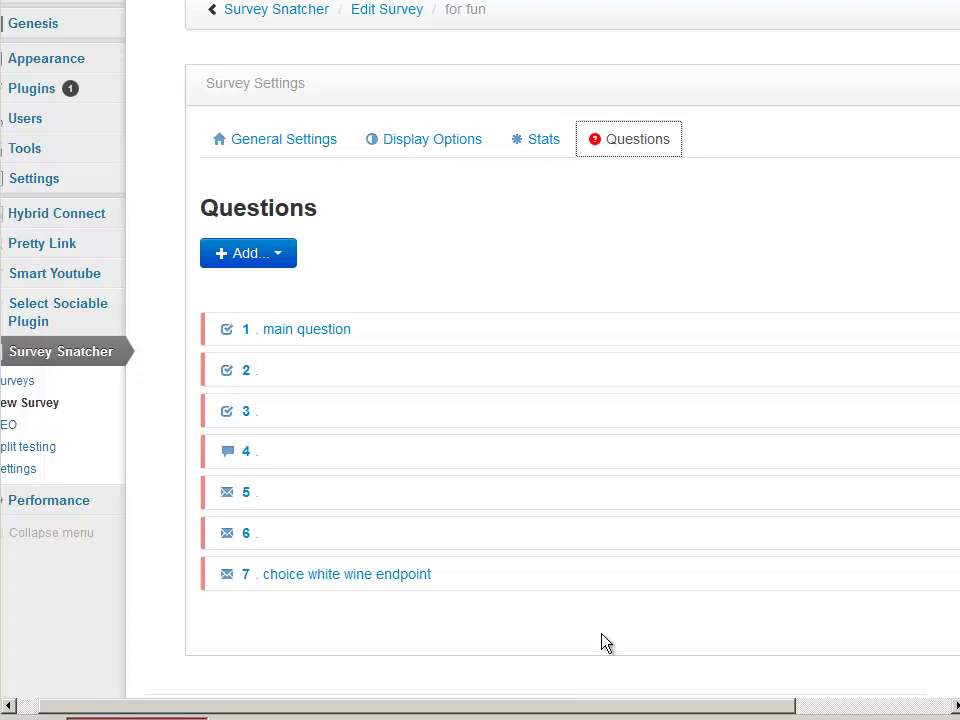
Expand question 1 and view the available next question options without choosing one
{"action": "left_click", "coordinate": [246, 331]}
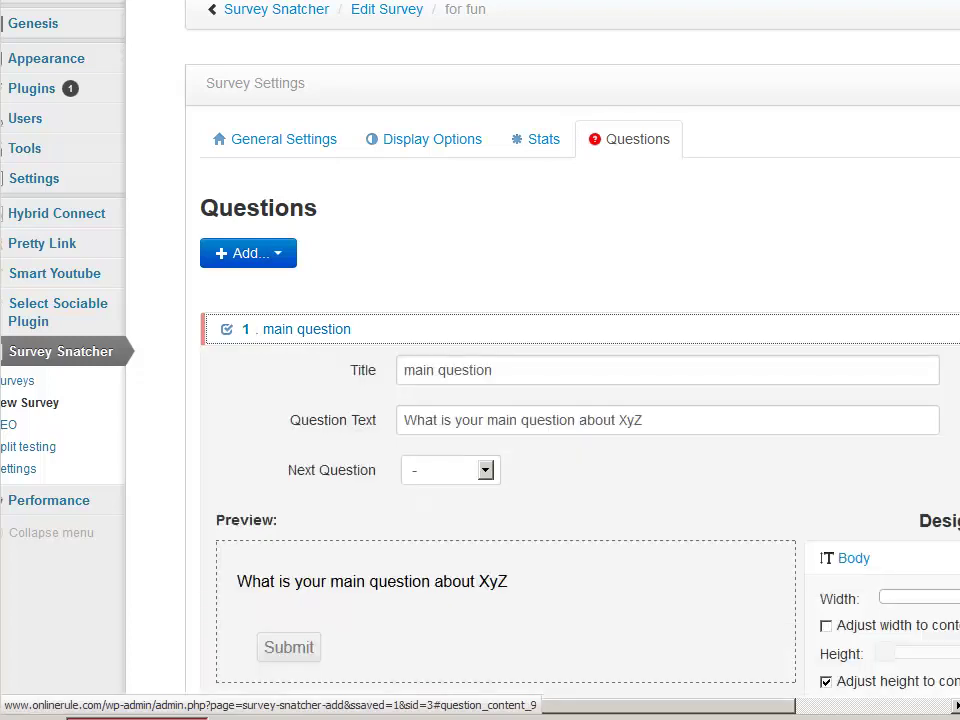
{"action": "scroll", "coordinate": [446, 324], "scroll_direction": "down", "scroll_amount": 3}
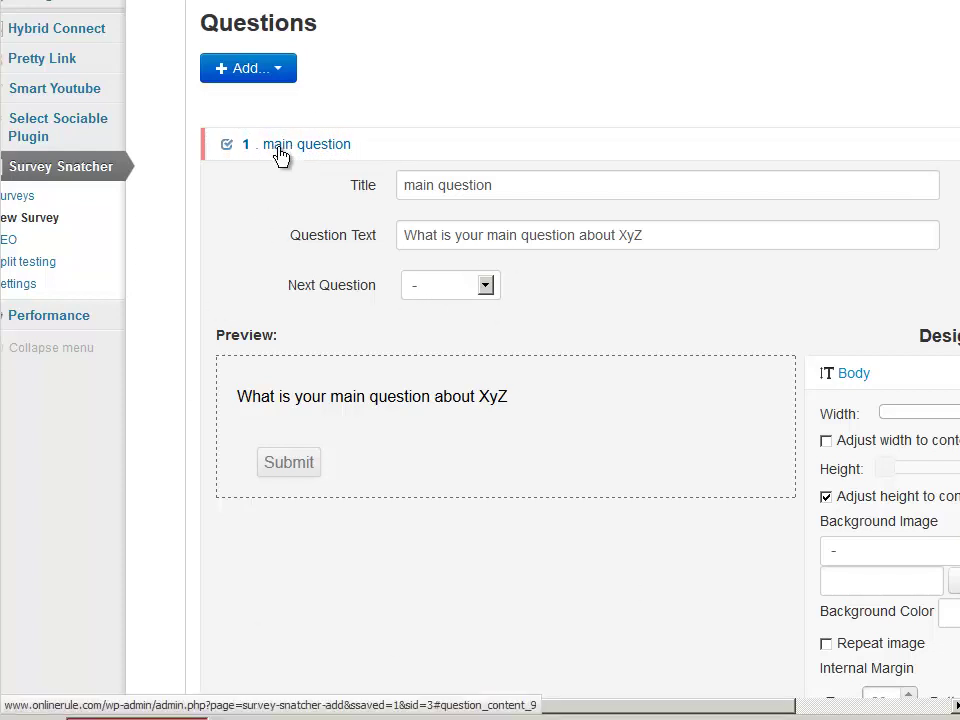
{"action": "left_click", "coordinate": [432, 286]}
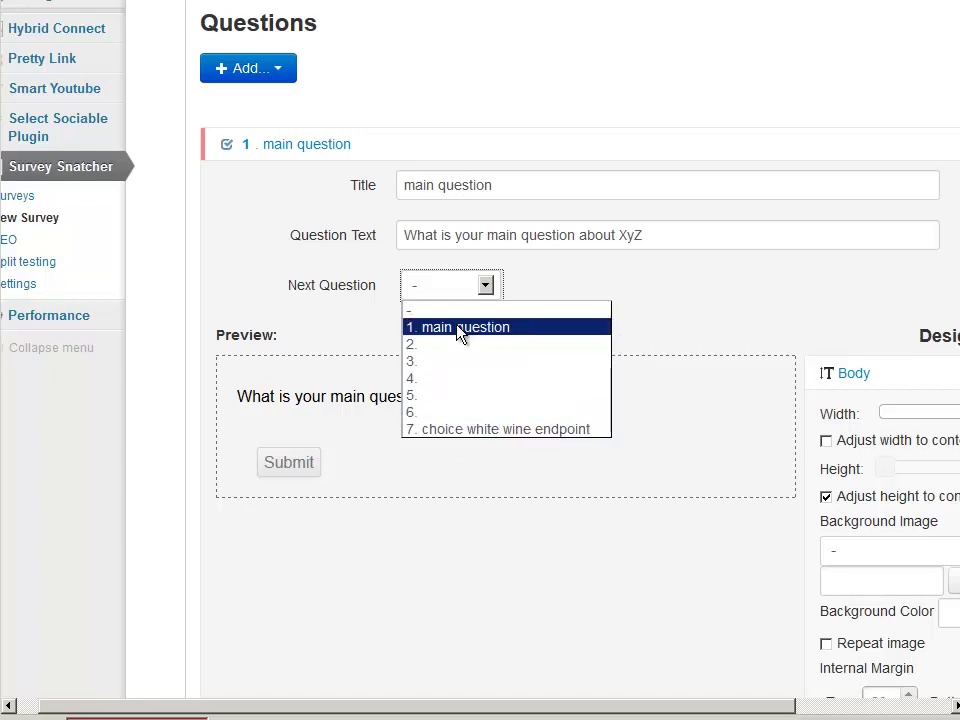
{"action": "left_click", "coordinate": [694, 302]}
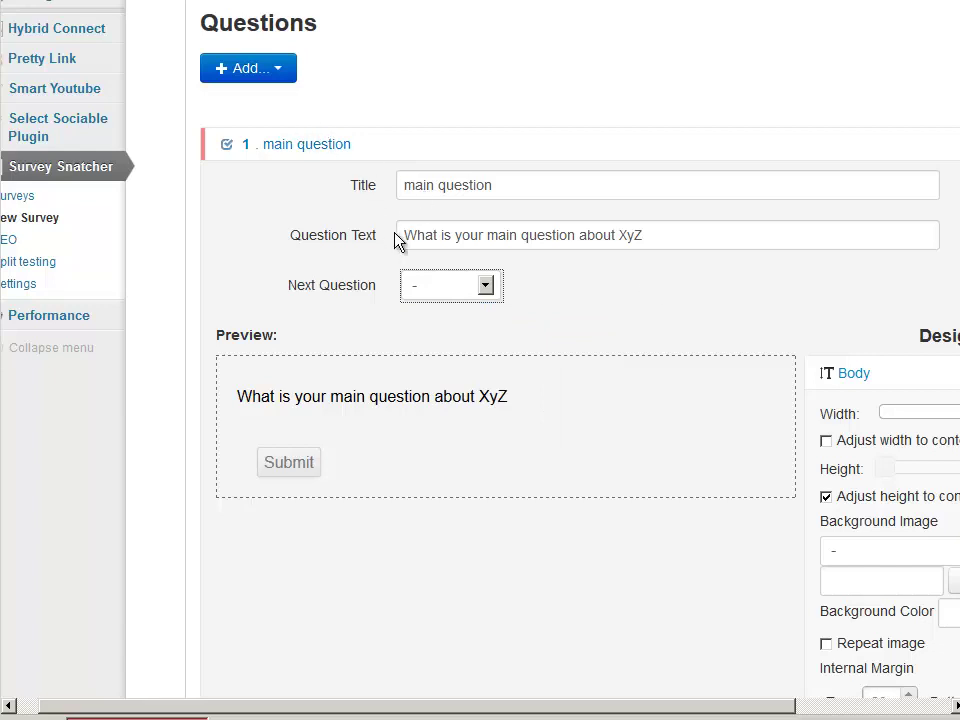
Examine question 1's design settings, introductory text editor and choices section
{"action": "scroll", "coordinate": [530, 287], "scroll_direction": "down", "scroll_amount": 8}
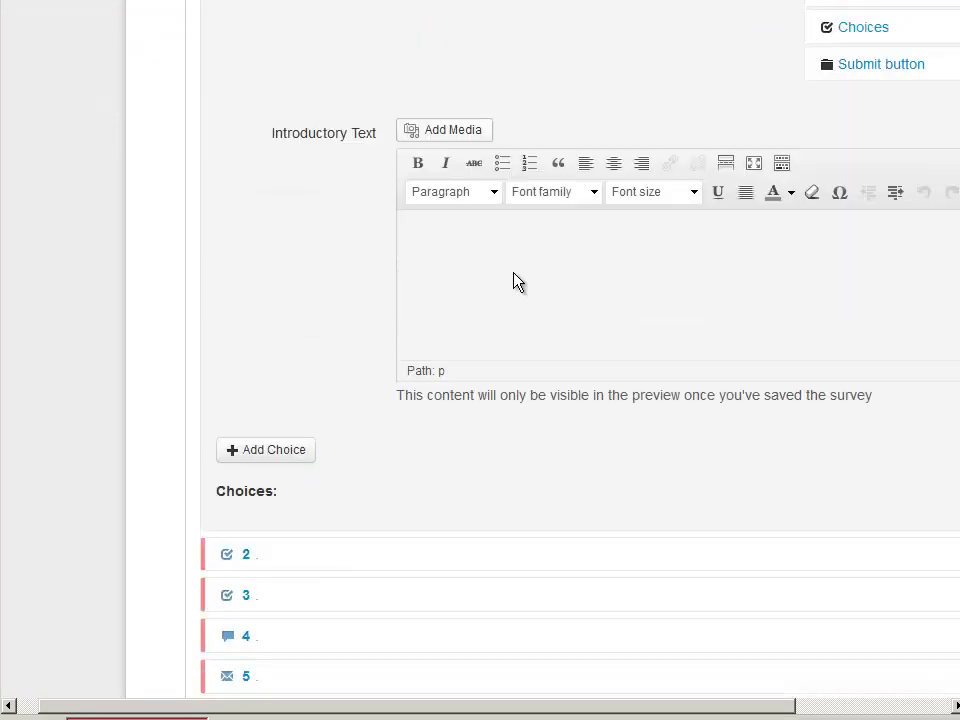
{"action": "scroll", "coordinate": [518, 282], "scroll_direction": "down", "scroll_amount": 3}
{"action": "scroll", "coordinate": [369, 319], "scroll_direction": "up", "scroll_amount": 3}
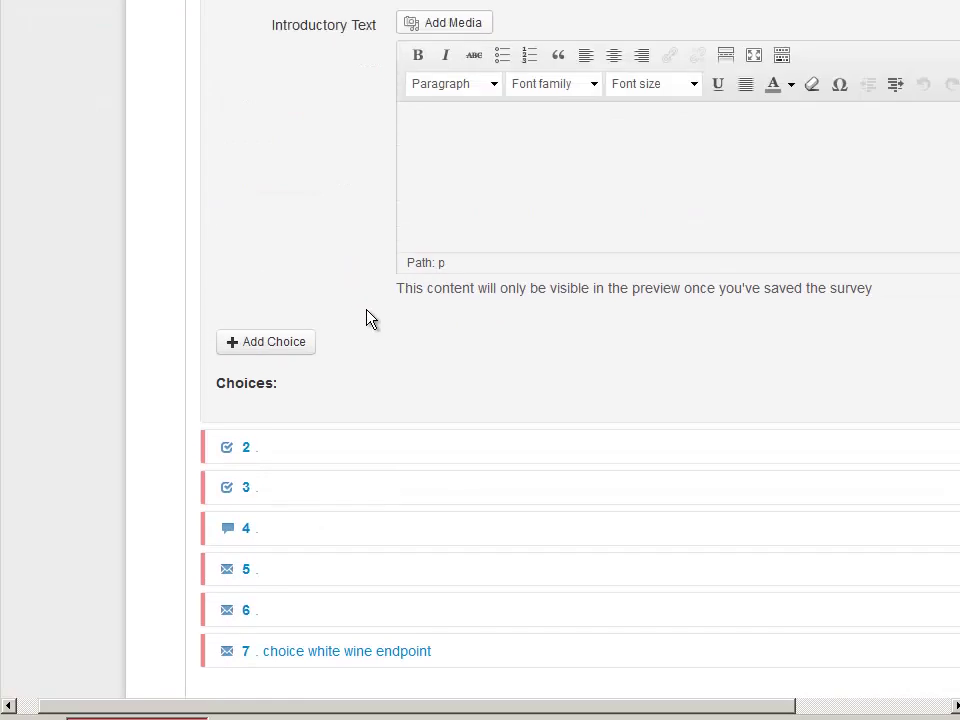
{"action": "left_click_drag", "start_coordinate": [513, 713], "coordinate": [637, 716]}
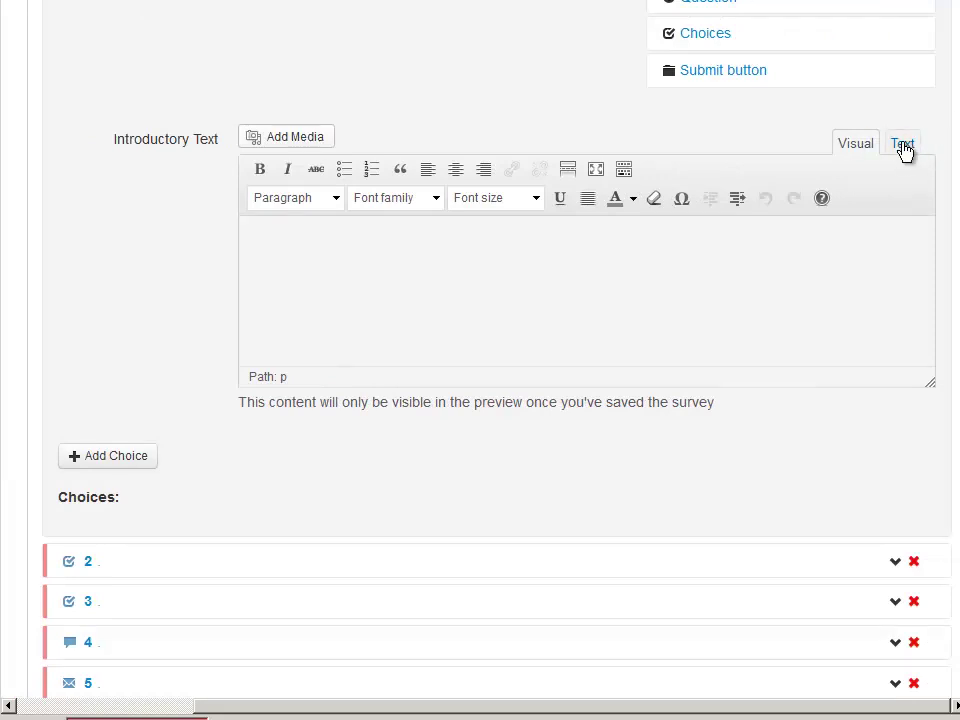
{"action": "scroll", "coordinate": [506, 268], "scroll_direction": "up", "scroll_amount": 3}
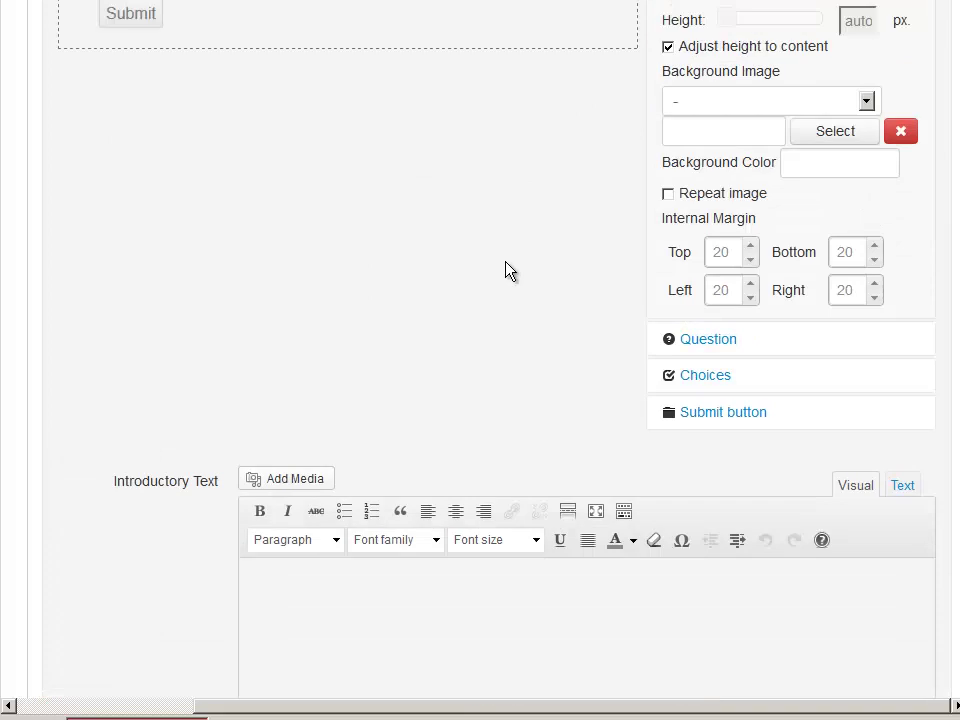
{"action": "scroll", "coordinate": [509, 263], "scroll_direction": "down", "scroll_amount": 2}
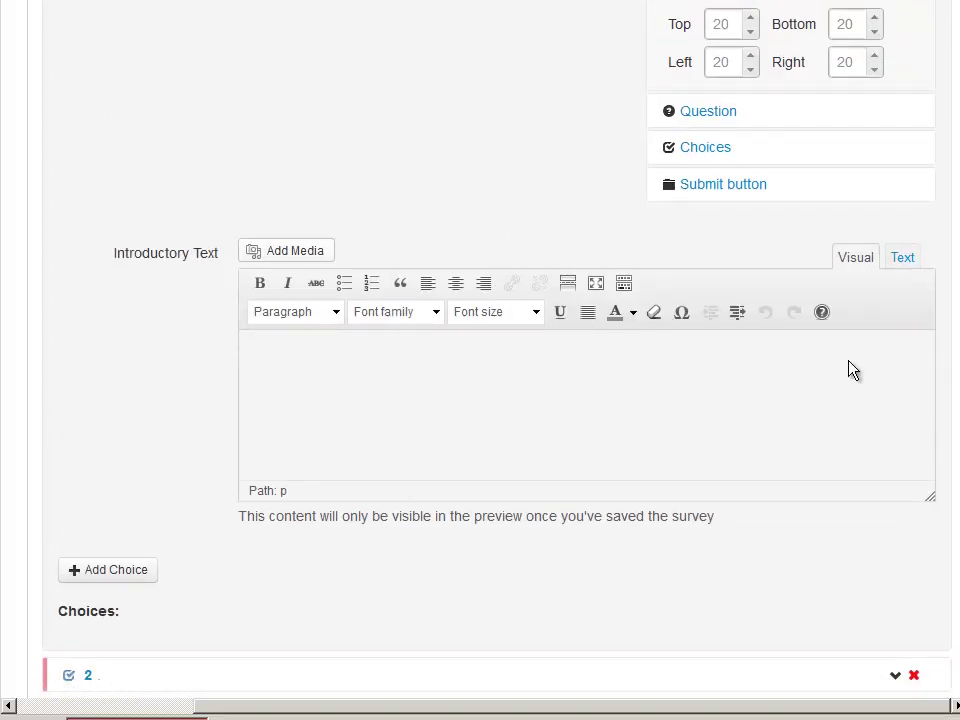
{"action": "scroll", "coordinate": [350, 88], "scroll_direction": "up", "scroll_amount": 4}
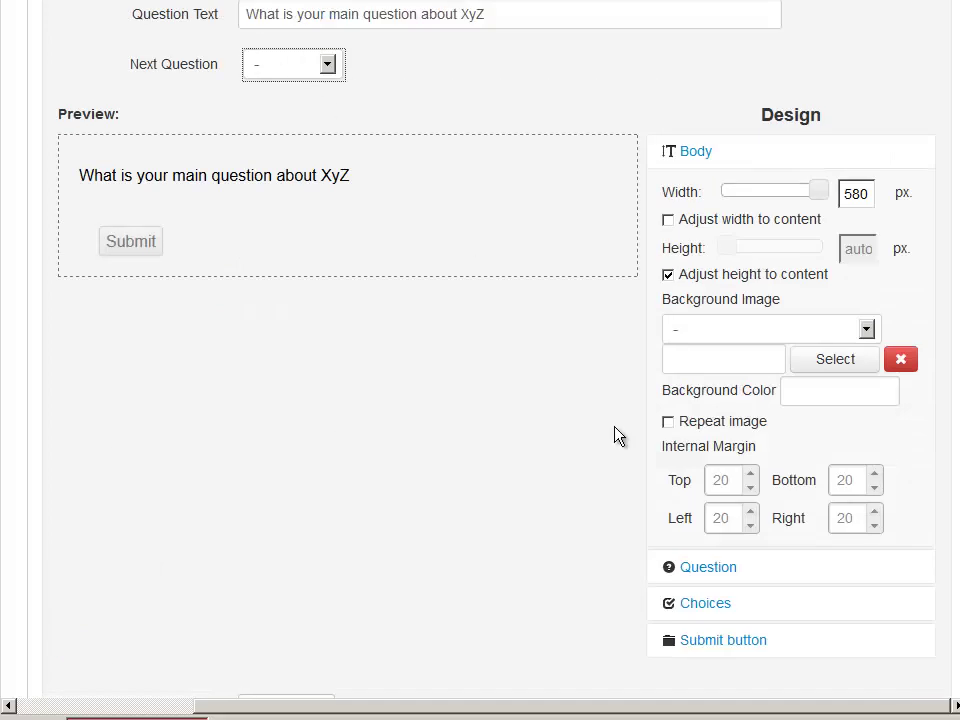
{"action": "scroll", "coordinate": [613, 432], "scroll_direction": "down", "scroll_amount": 4}
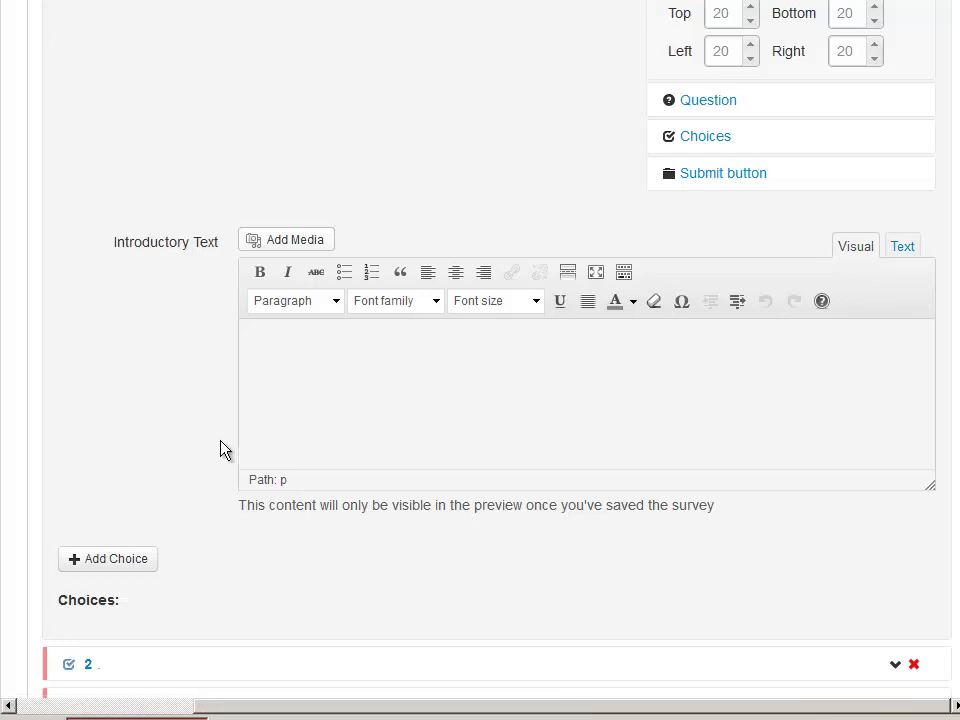
{"action": "scroll", "coordinate": [471, 287], "scroll_direction": "up", "scroll_amount": 8}
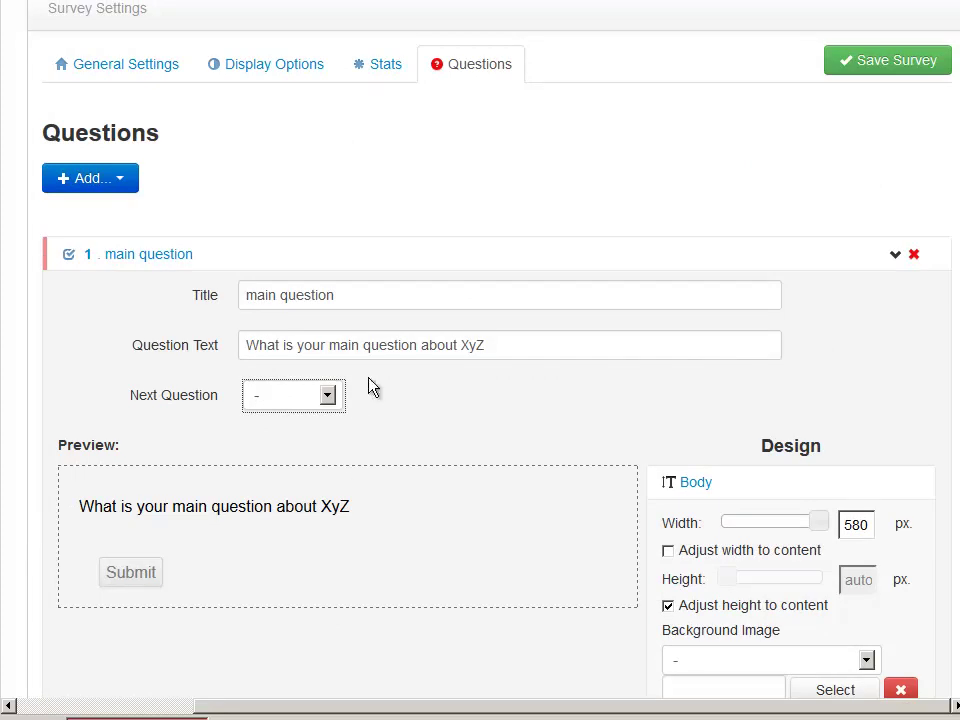
Change question 1's text to "What is your main question about wine?"
{"action": "left_click", "coordinate": [508, 347]}
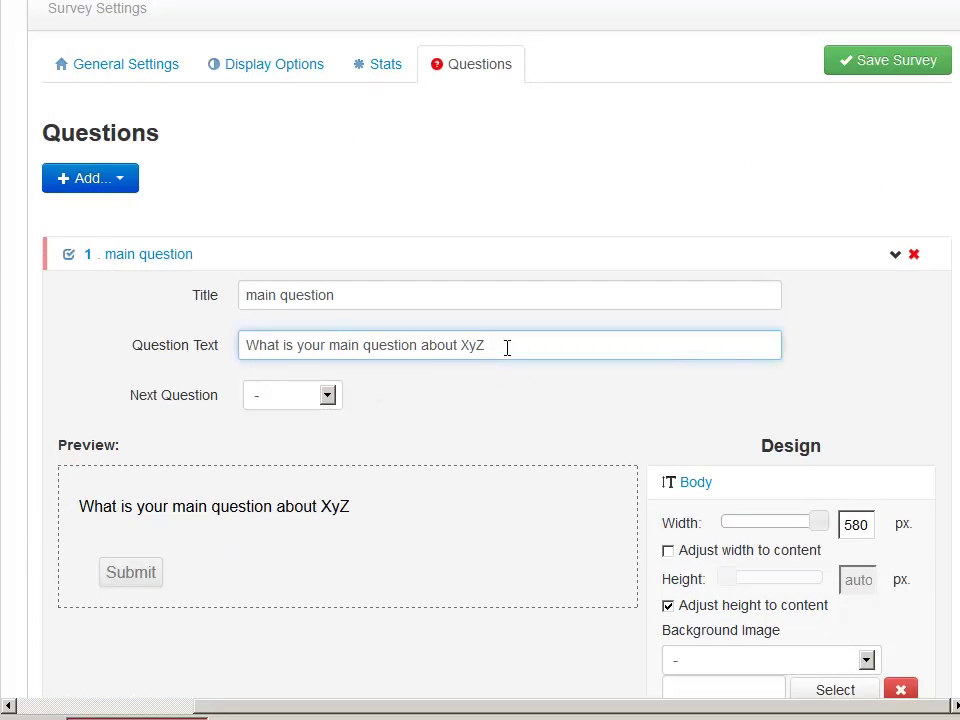
{"action": "key", "text": "BackSpace"}
{"action": "key", "text": "BackSpace"}
{"action": "key", "text": "BackSpace"}
{"action": "type", "text": "wine?"}
Add two choices to question 1
{"action": "scroll", "coordinate": [360, 450], "scroll_direction": "down", "scroll_amount": 5}
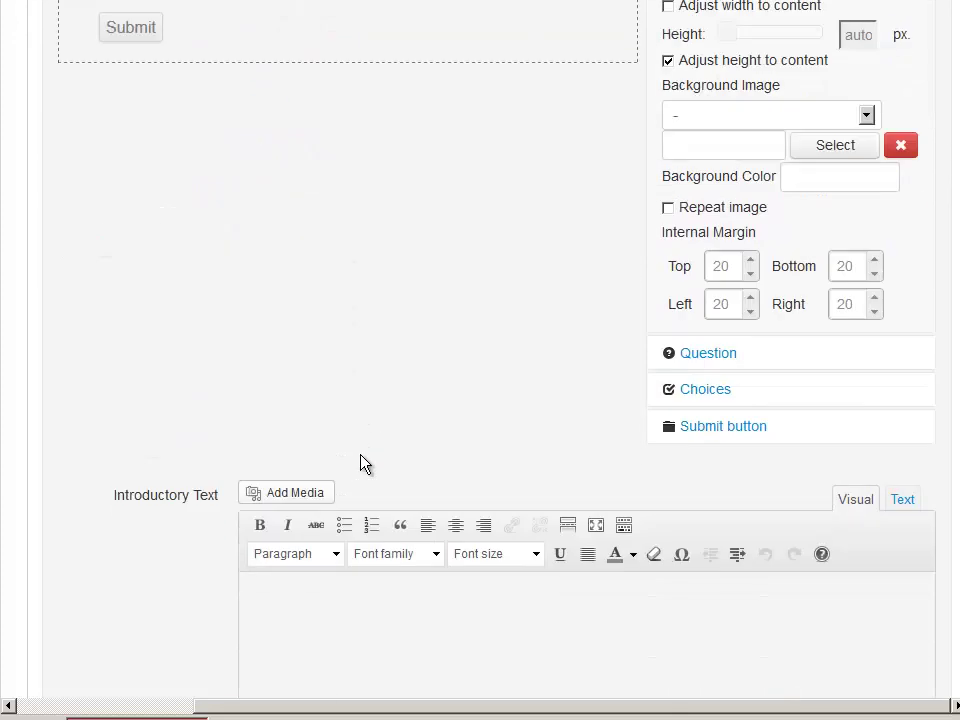
{"action": "scroll", "coordinate": [362, 463], "scroll_direction": "down", "scroll_amount": 3}
{"action": "left_click", "coordinate": [128, 478]}
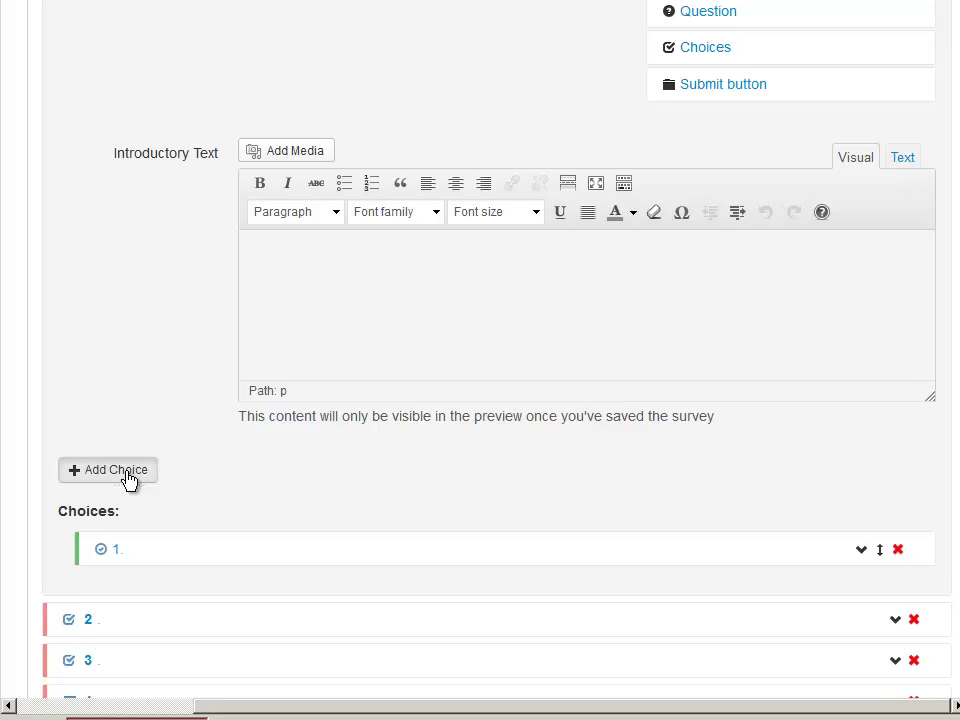
{"action": "left_click", "coordinate": [128, 478]}
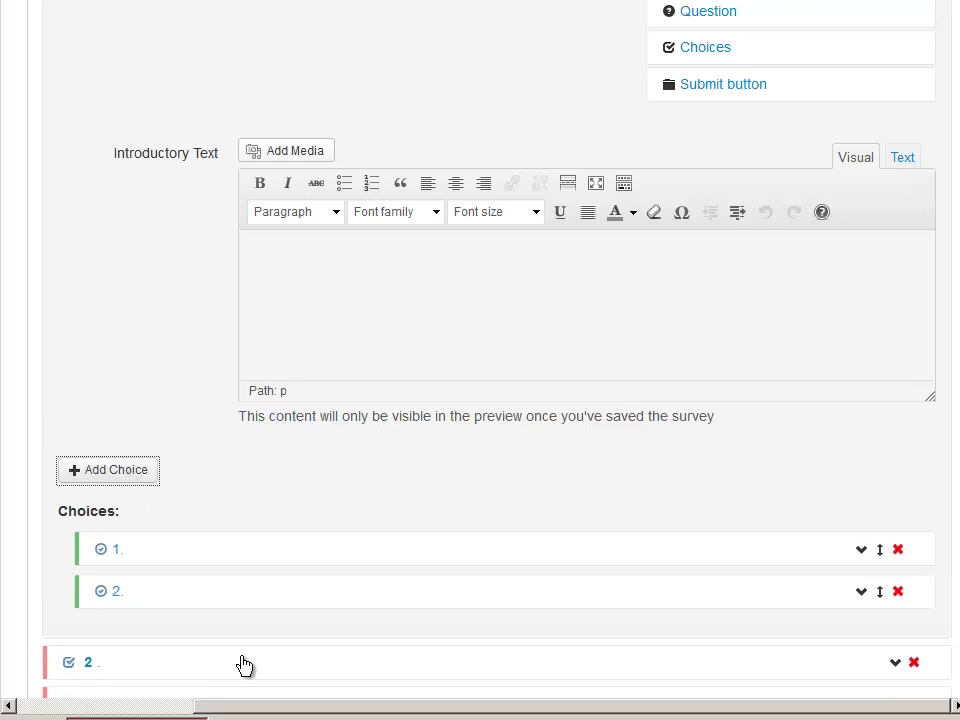
Expand question 1's first choice and set its answer text to "white is better than red?"
{"action": "left_click", "coordinate": [118, 553]}
{"action": "left_click", "coordinate": [368, 599]}
{"action": "type", "text": "is w"}
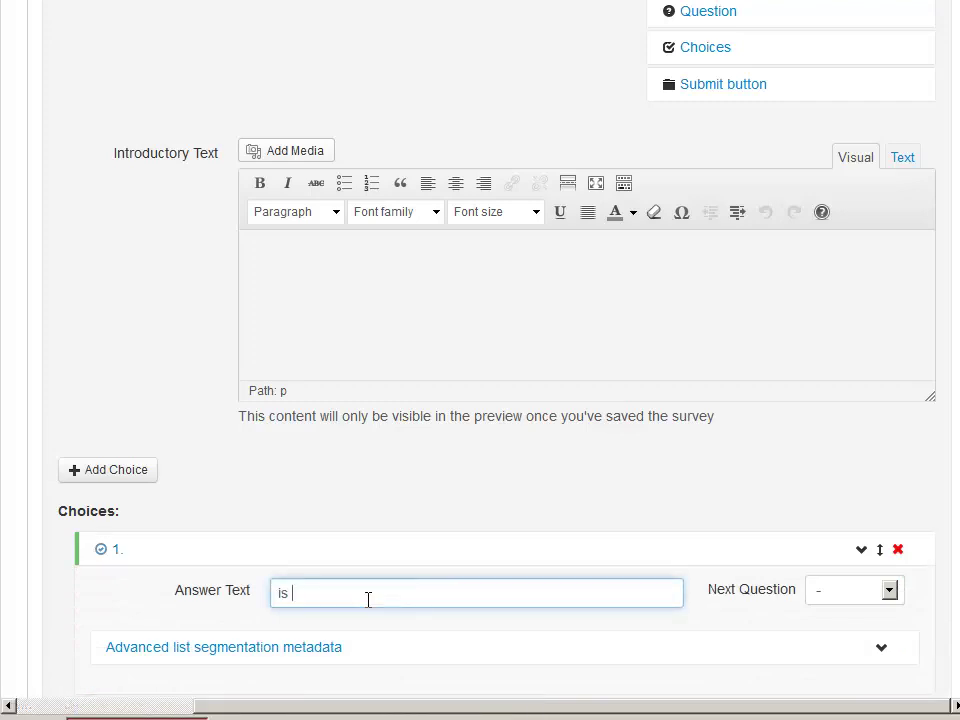
{"action": "key", "text": "BackSpace"}
{"action": "key", "text": "BackSpace"}
{"action": "key", "text": "BackSpace"}
{"action": "key", "text": "BackSpace"}
{"action": "type", "text": "win"}
{"action": "key", "text": "BackSpace"}
{"action": "key", "text": "BackSpace"}
{"action": "type", "text": "h"}
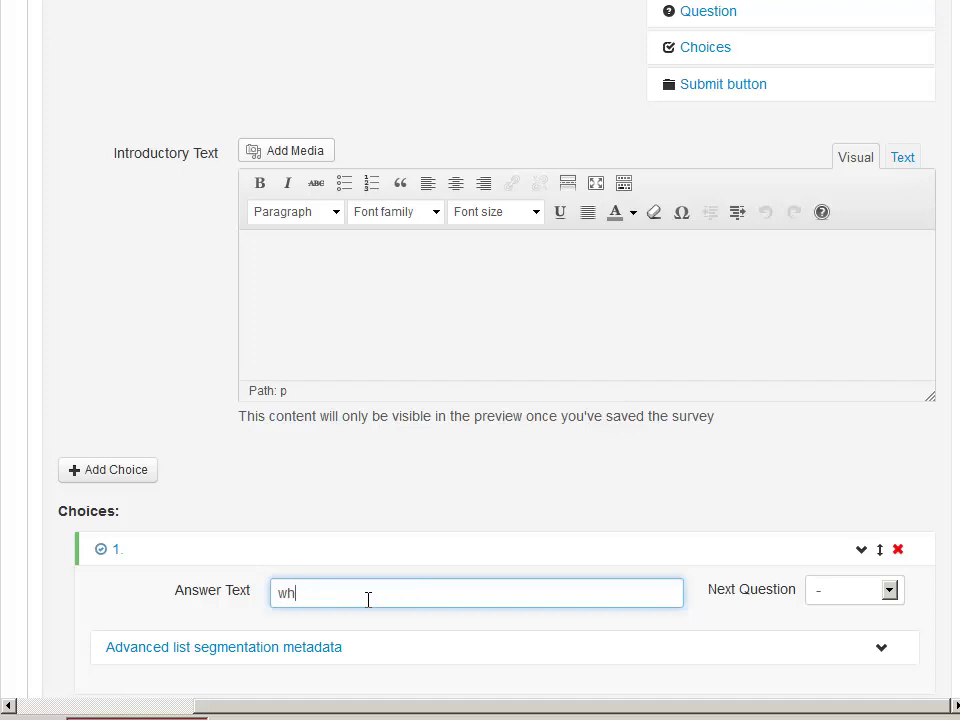
{"action": "type", "text": "ite is better than red?"}
Expand question 1's second choice and set its answer text to "red is better than white?"
{"action": "scroll", "coordinate": [396, 596], "scroll_direction": "down", "scroll_amount": 3}
{"action": "left_click", "coordinate": [117, 382]}
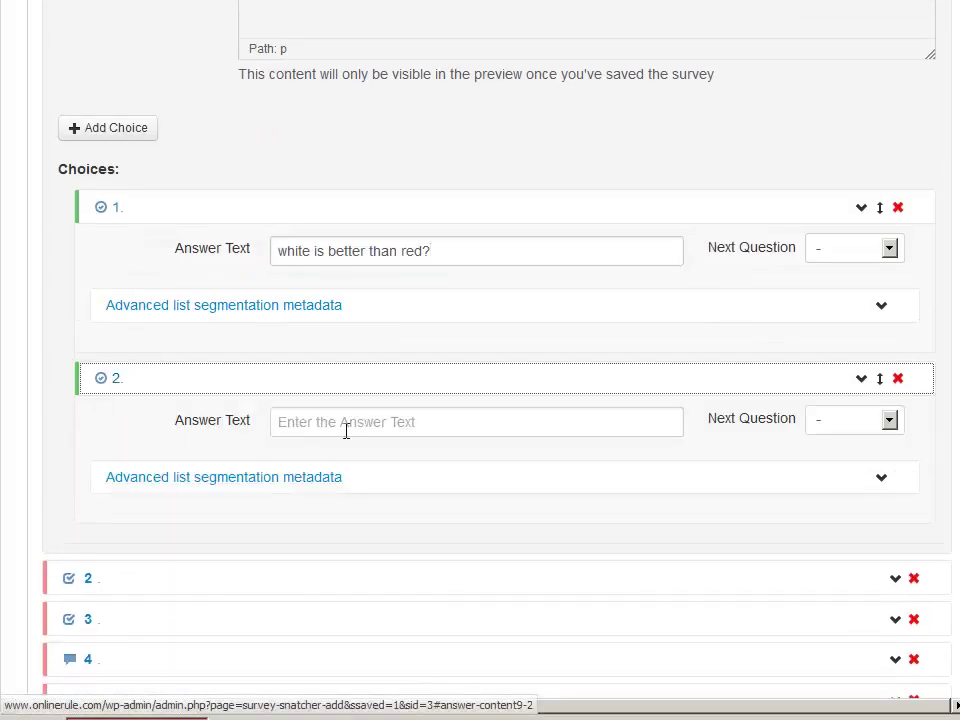
{"action": "left_click", "coordinate": [348, 430]}
{"action": "type", "text": "red is "}
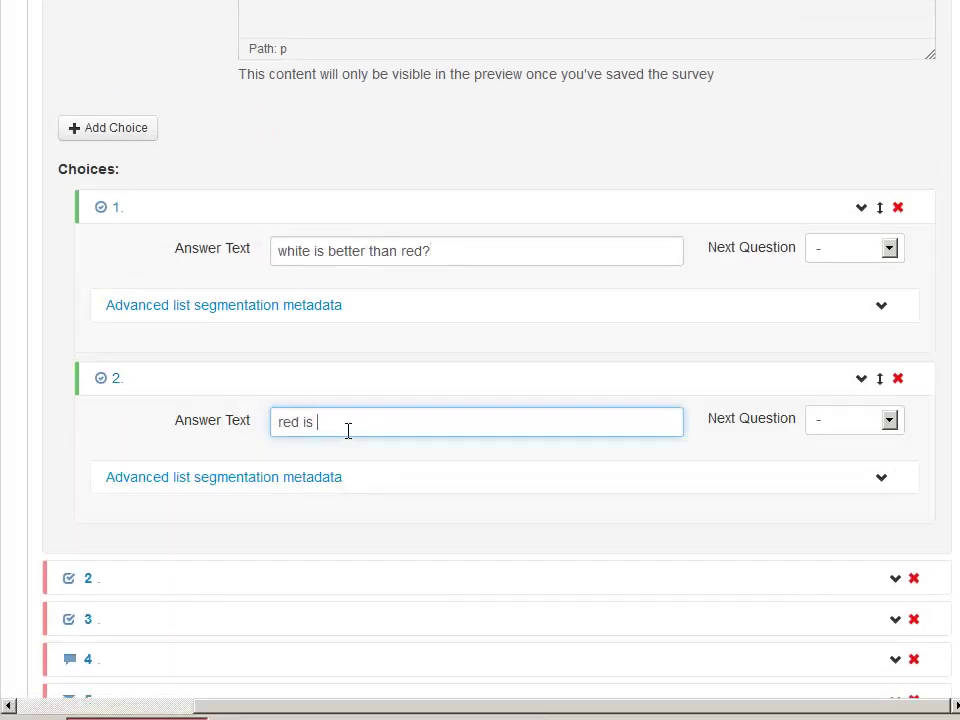
{"action": "type", "text": "better than whiter?"}
{"action": "key", "text": "BackSpace"}
{"action": "key", "text": "BackSpace"}
{"action": "type", "text": "?"}
Set the next question to 3 for the white wine choice and to 5 for the red wine choice
{"action": "left_click", "coordinate": [866, 258]}
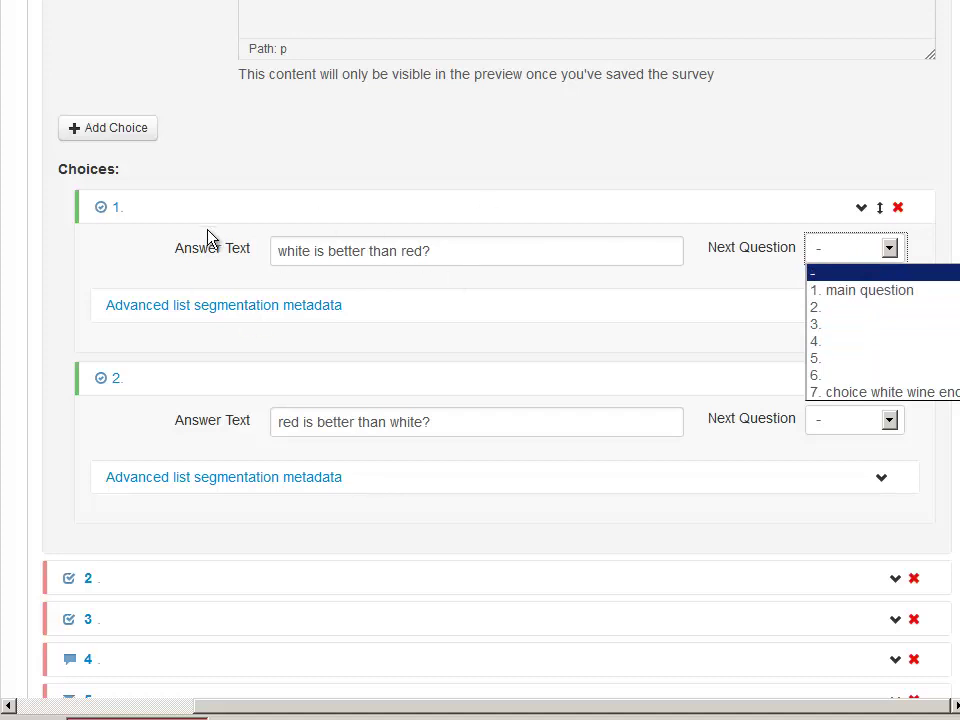
{"action": "left_click", "coordinate": [846, 326]}
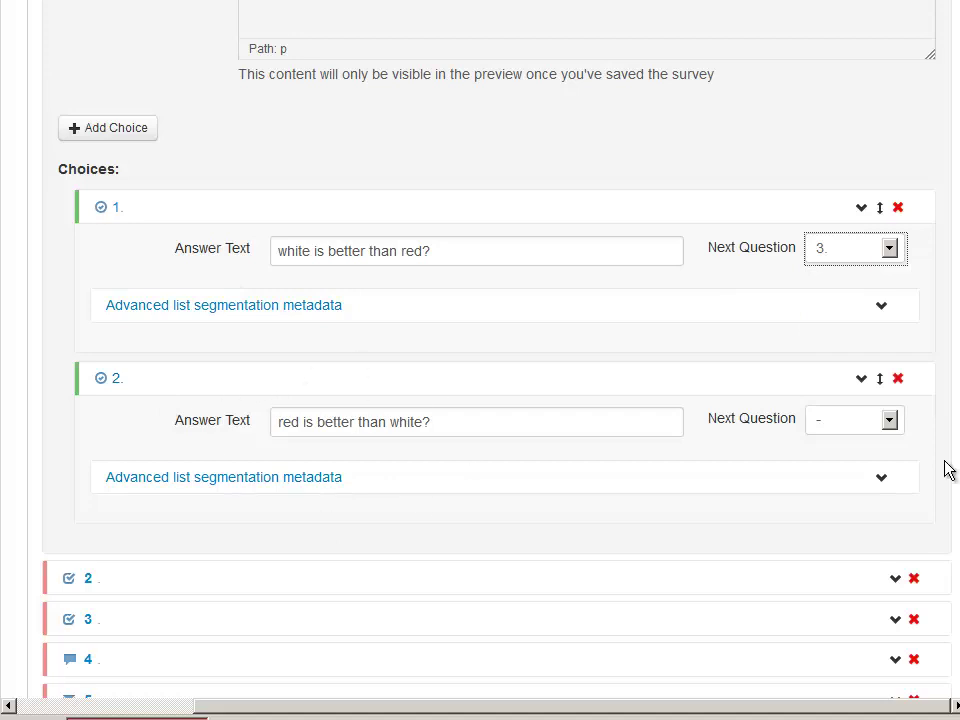
{"action": "left_click", "coordinate": [853, 428]}
{"action": "key", "text": "Escape"}
{"action": "key", "text": "5"}
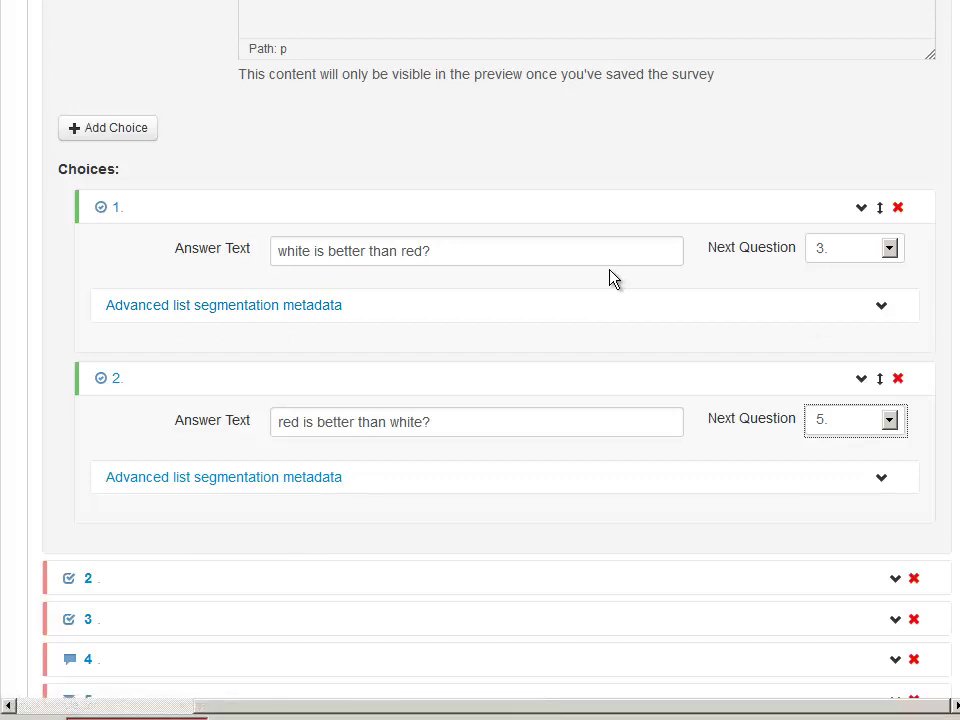
View the next question options for question 1 as a whole without choosing one
{"action": "scroll", "coordinate": [594, 291], "scroll_direction": "up", "scroll_amount": 10}
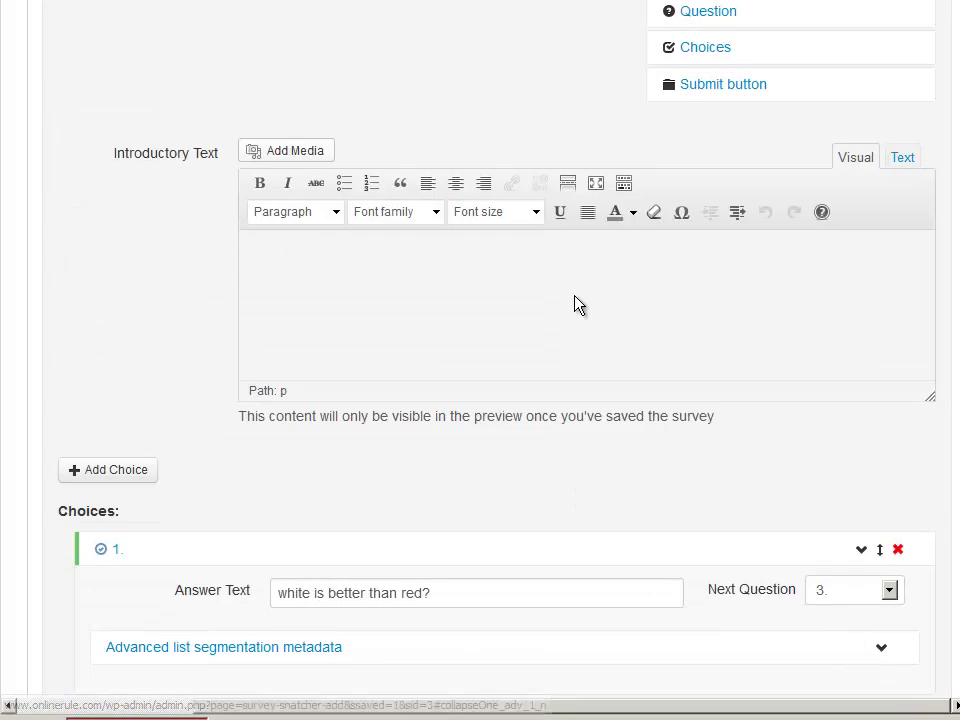
{"action": "scroll", "coordinate": [560, 300], "scroll_direction": "up", "scroll_amount": 3}
{"action": "left_click", "coordinate": [290, 304]}
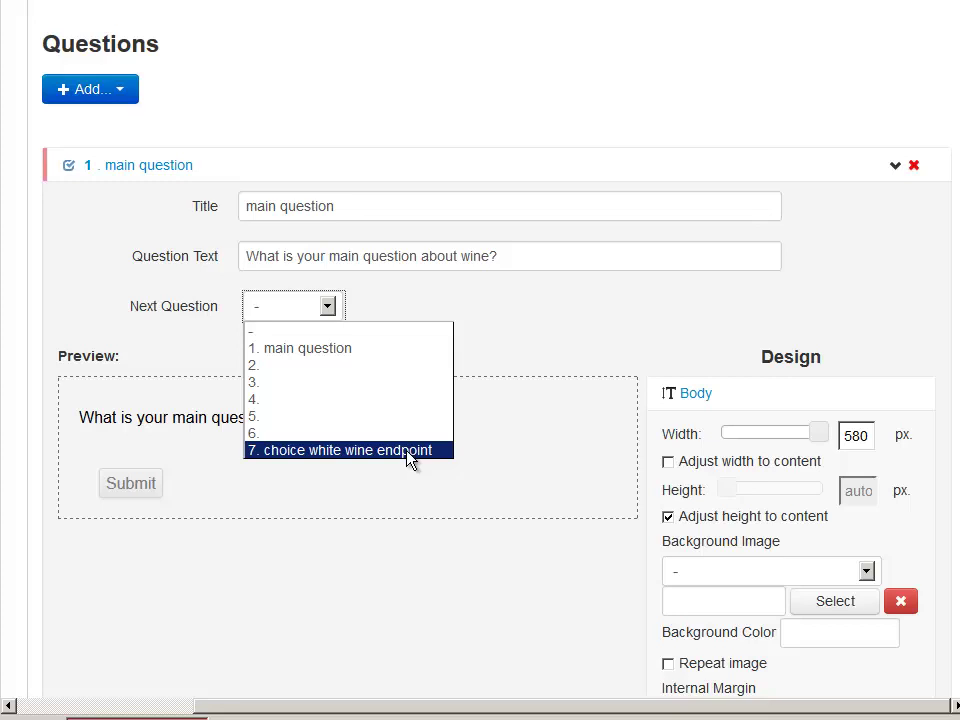
Expand the "choice white wine endpoint" item and examine its style preview and its autoresponder list, tag and webinar automation settings
{"action": "scroll", "coordinate": [782, 381], "scroll_direction": "down", "scroll_amount": 10}
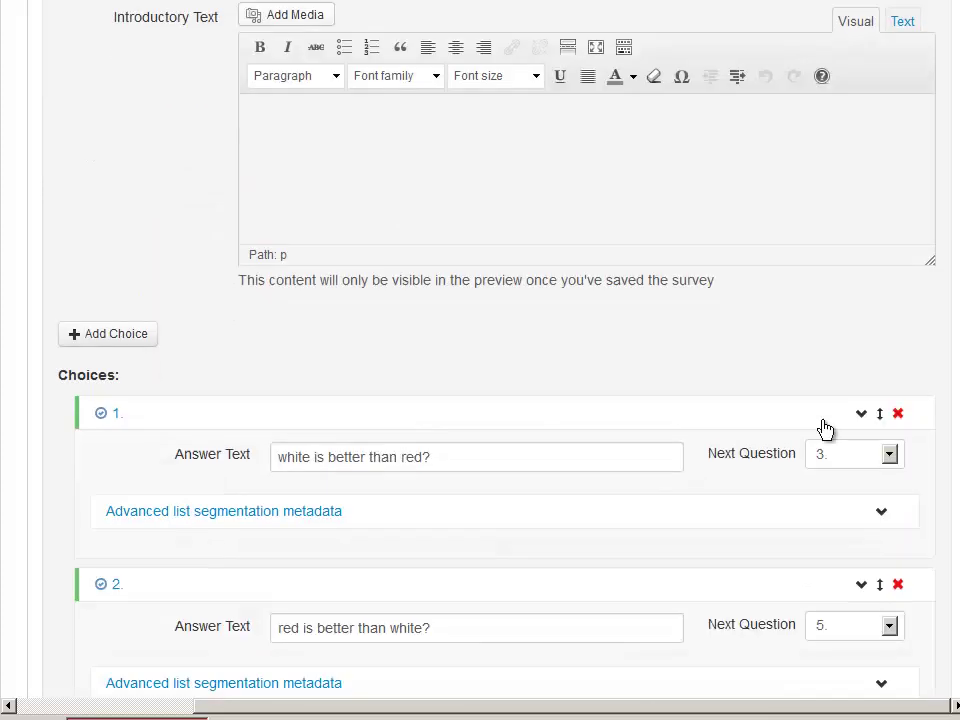
{"action": "scroll", "coordinate": [836, 417], "scroll_direction": "down", "scroll_amount": 5}
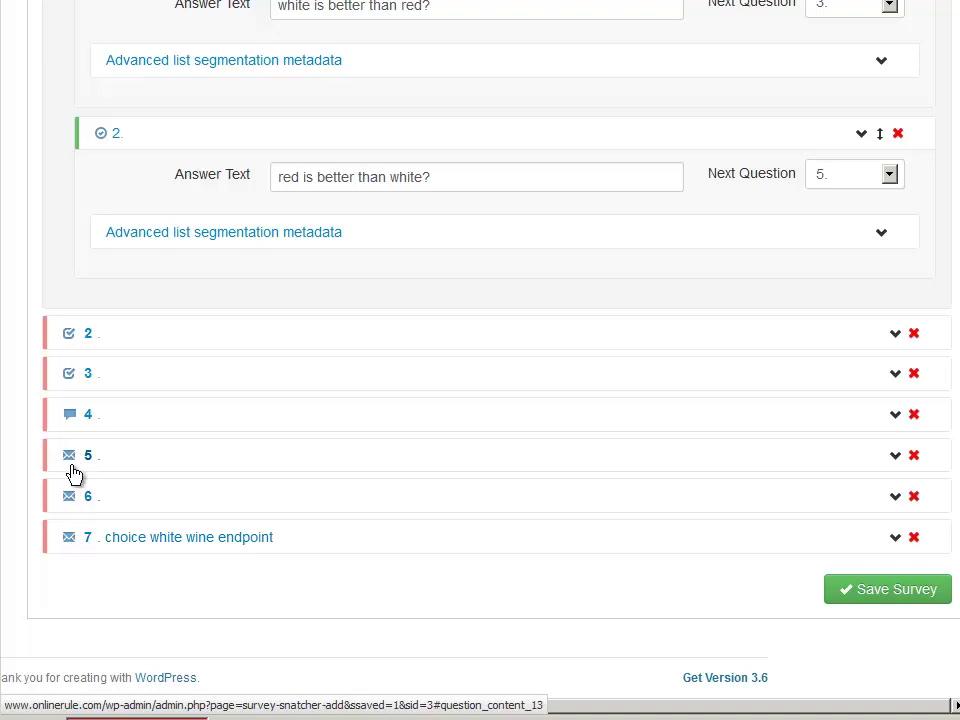
{"action": "left_click", "coordinate": [87, 540]}
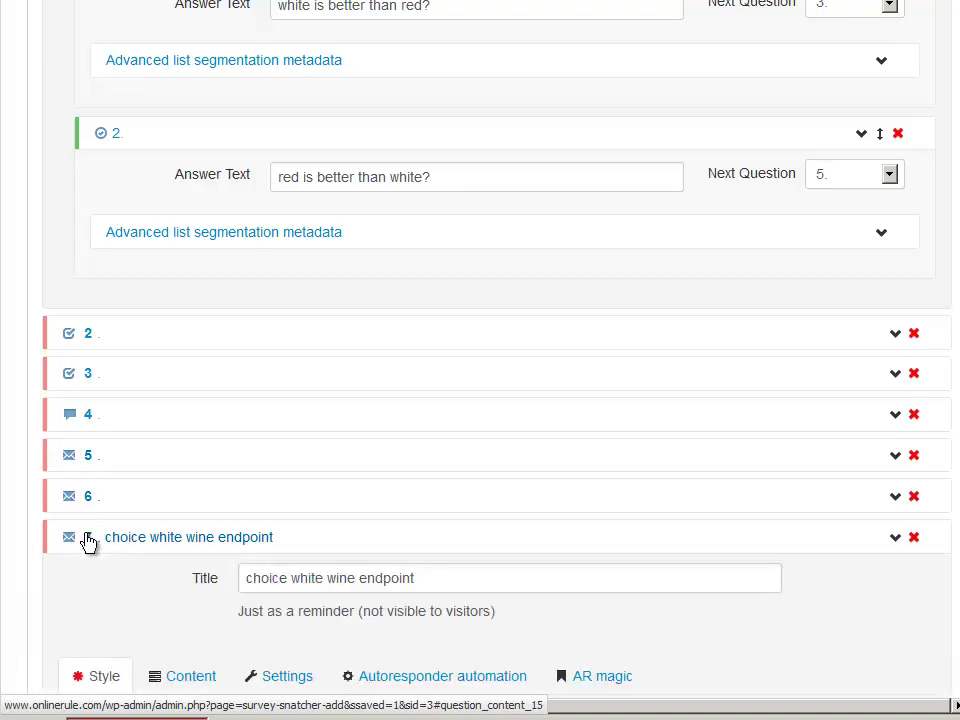
{"action": "scroll", "coordinate": [670, 555], "scroll_direction": "down", "scroll_amount": 5}
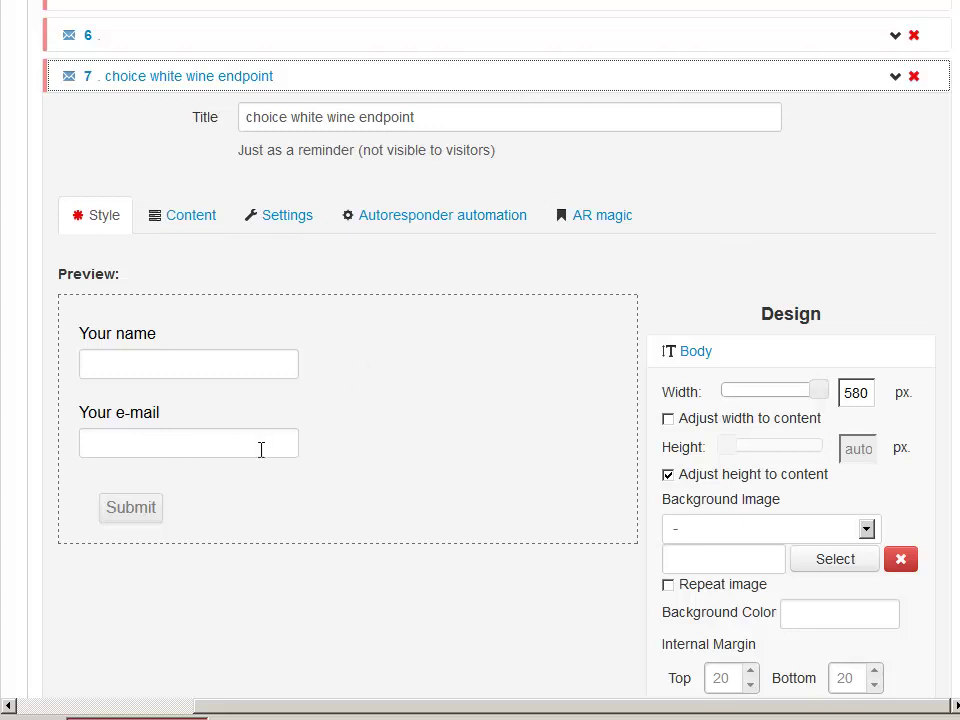
{"action": "left_click", "coordinate": [429, 216]}
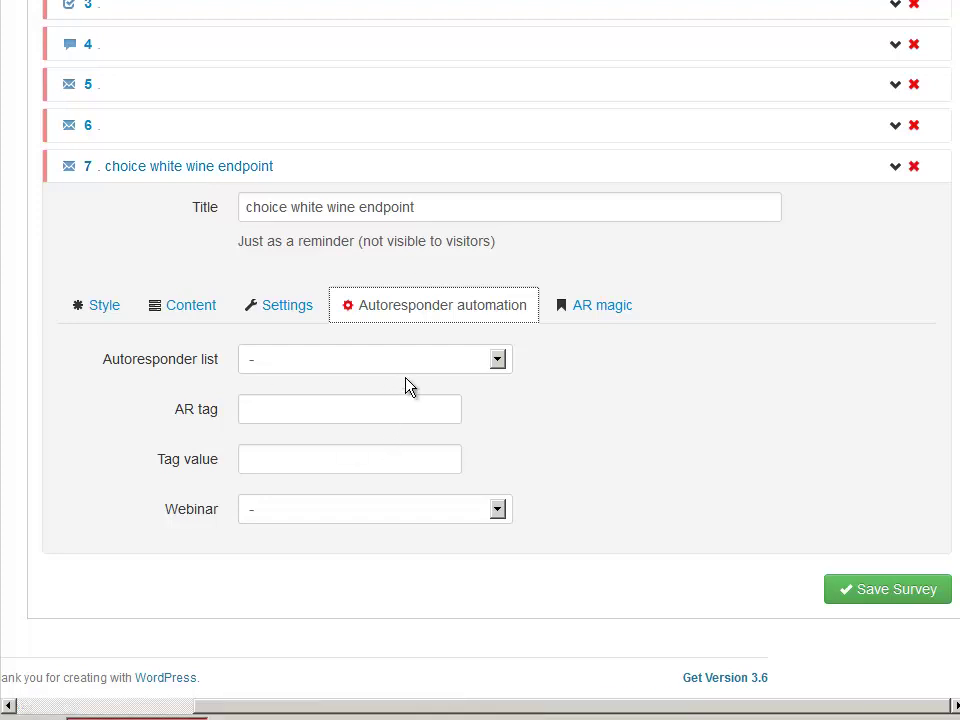
{"action": "left_click", "coordinate": [353, 368]}
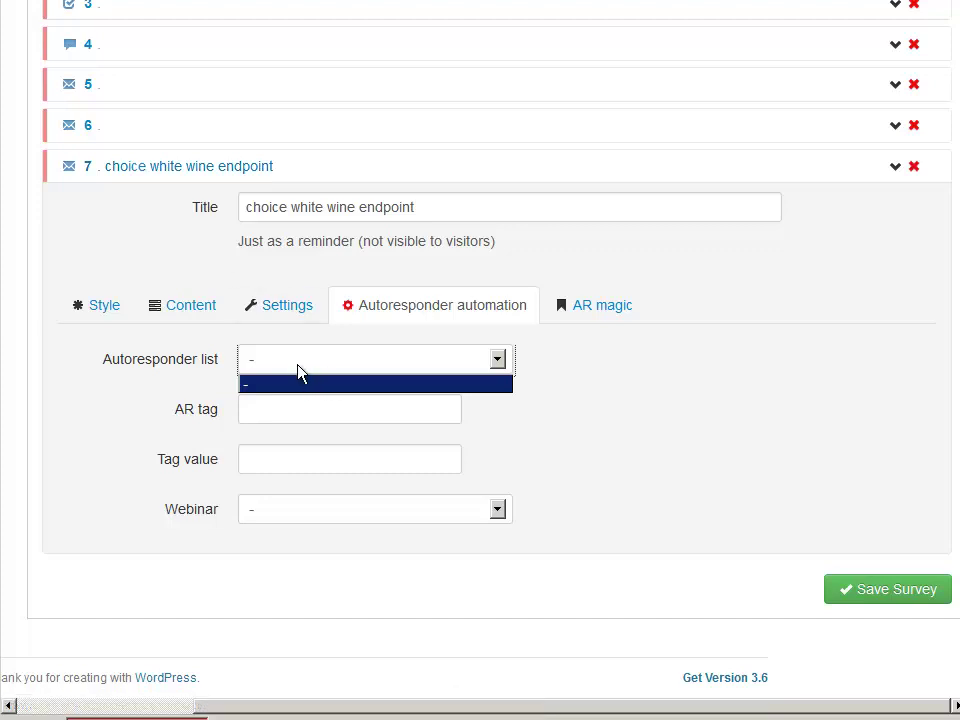
{"action": "left_click", "coordinate": [312, 418]}
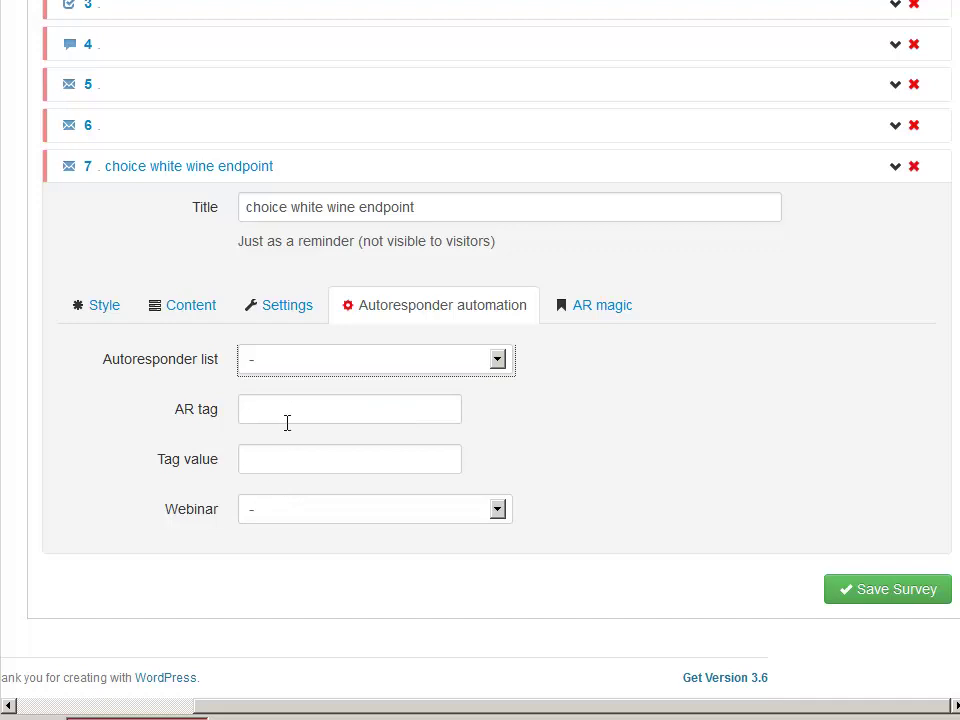
{"action": "left_click", "coordinate": [291, 407]}
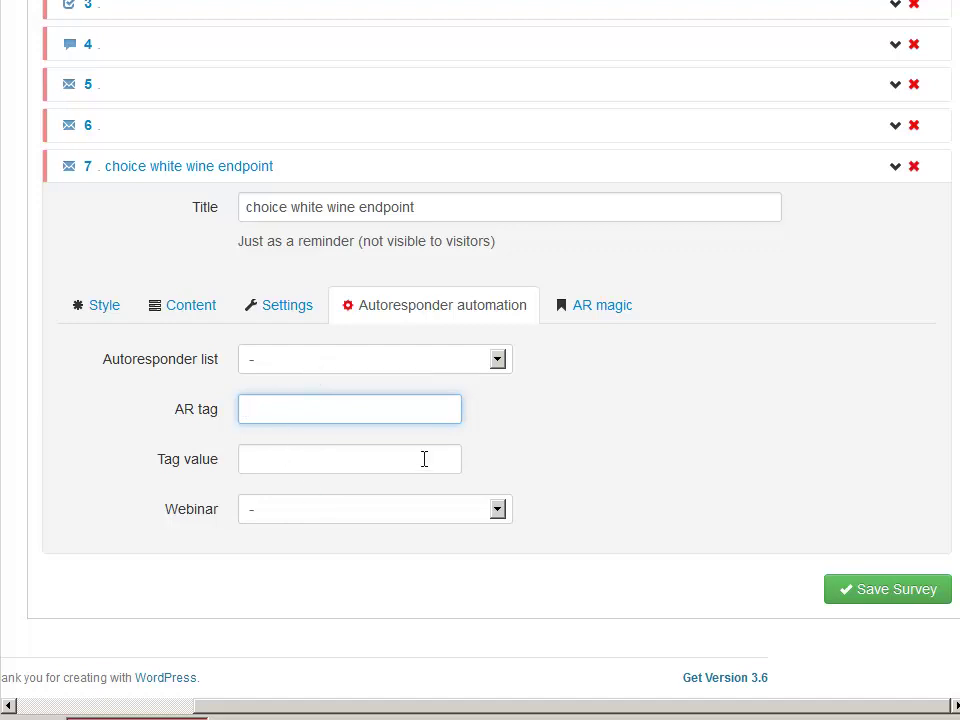
{"action": "left_click", "coordinate": [385, 520]}
{"action": "left_click", "coordinate": [385, 519]}
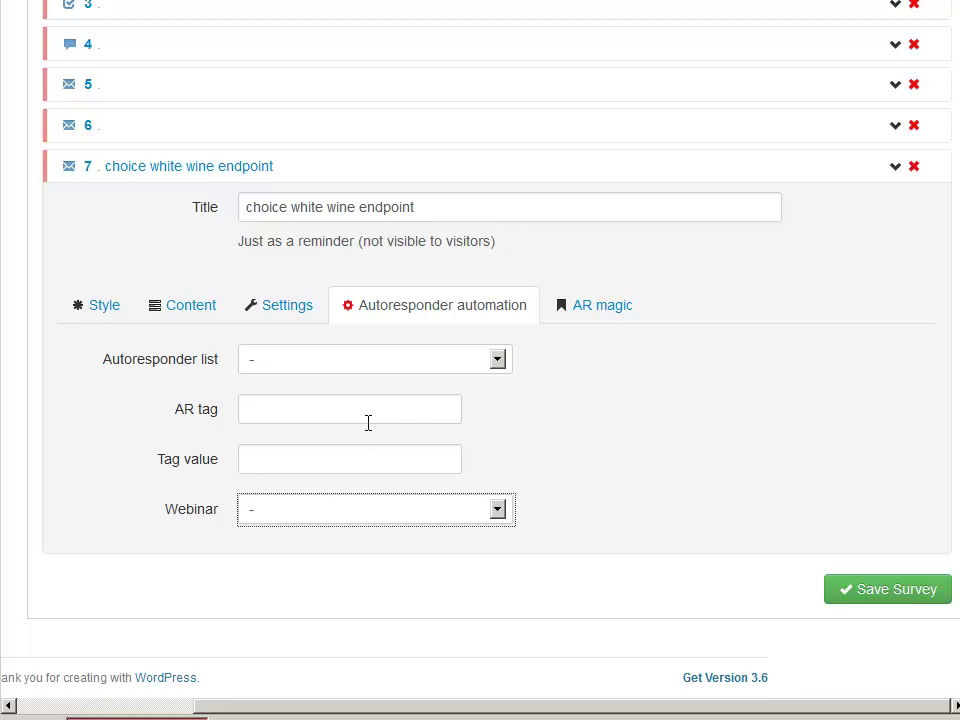
Examine the second choice's advanced list segmentation metadata, collapse it, and compare it with the end-point's autoresponder automation settings
{"action": "scroll", "coordinate": [368, 423], "scroll_direction": "up", "scroll_amount": 6}
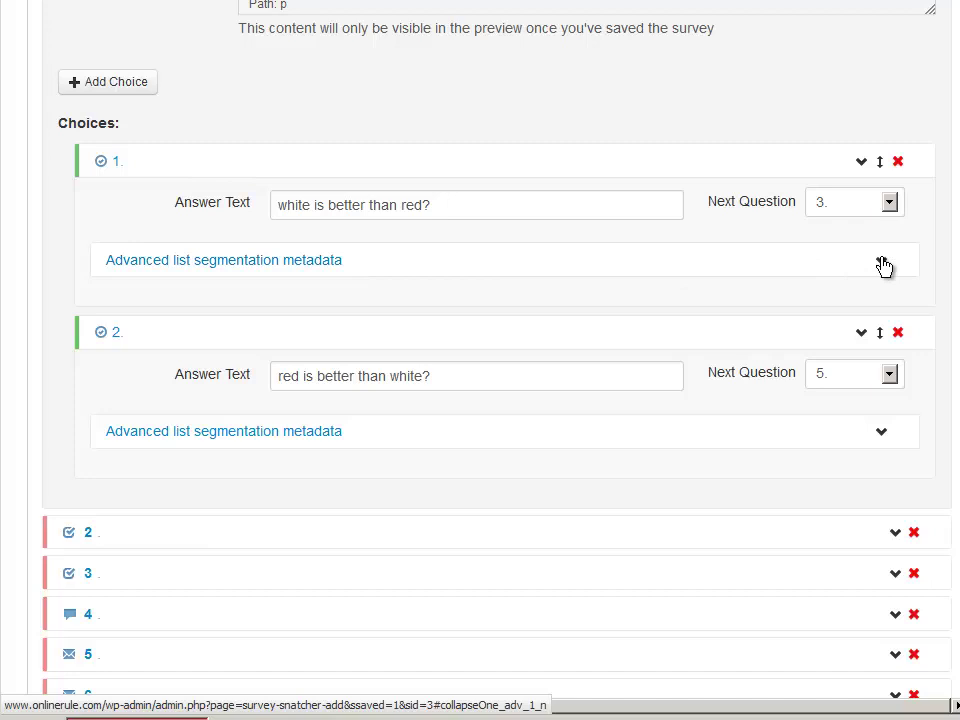
{"action": "scroll", "coordinate": [426, 317], "scroll_direction": "down", "scroll_amount": 3}
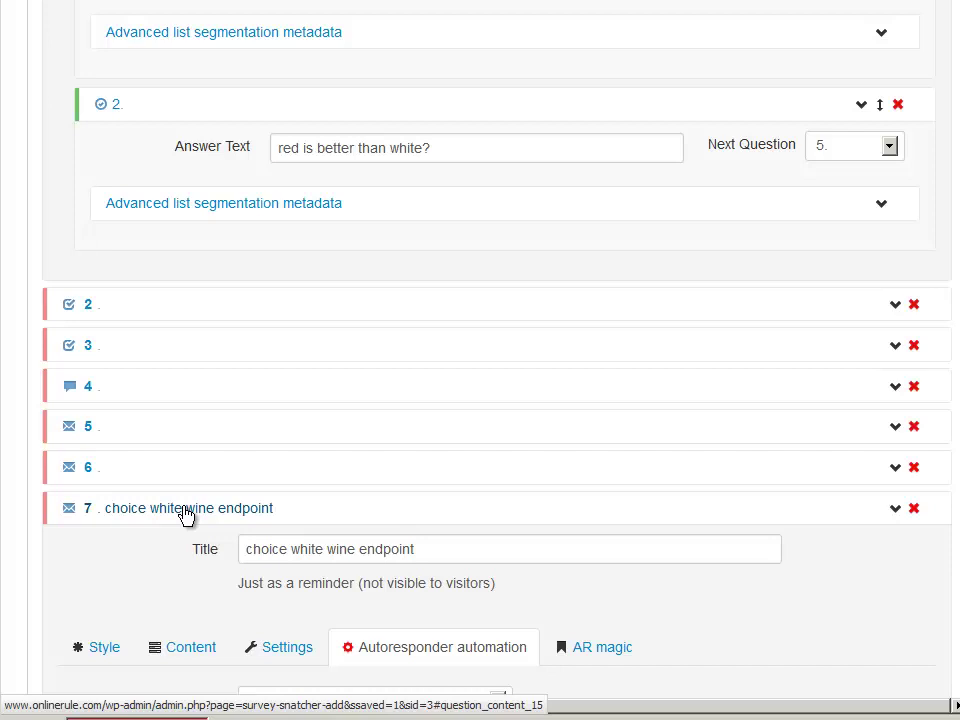
{"action": "scroll", "coordinate": [186, 514], "scroll_direction": "down", "scroll_amount": 3}
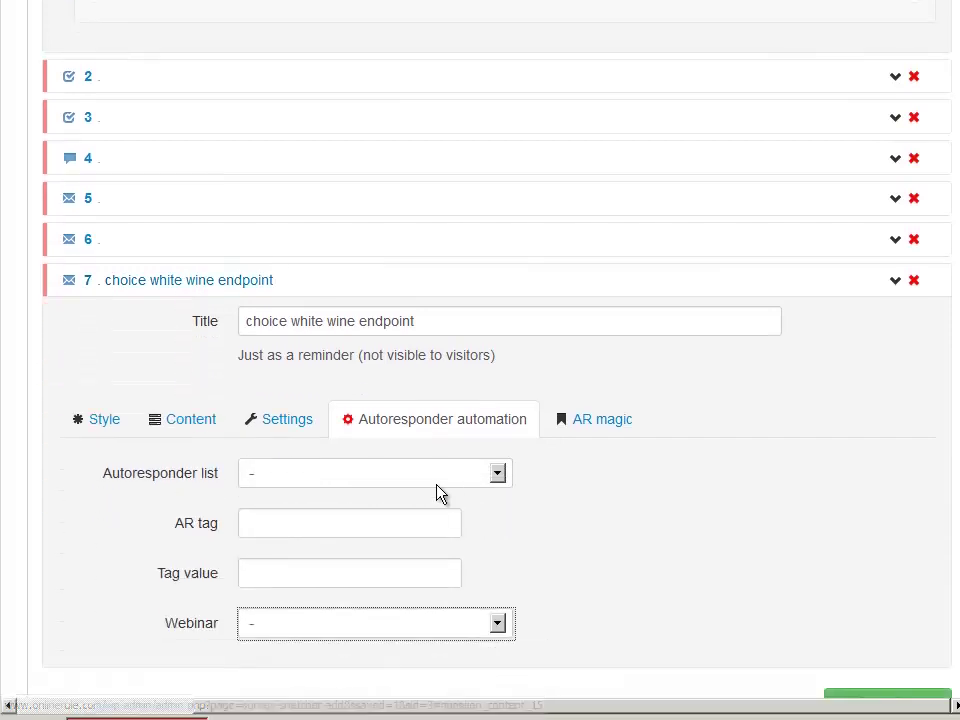
{"action": "scroll", "coordinate": [519, 465], "scroll_direction": "up", "scroll_amount": 5}
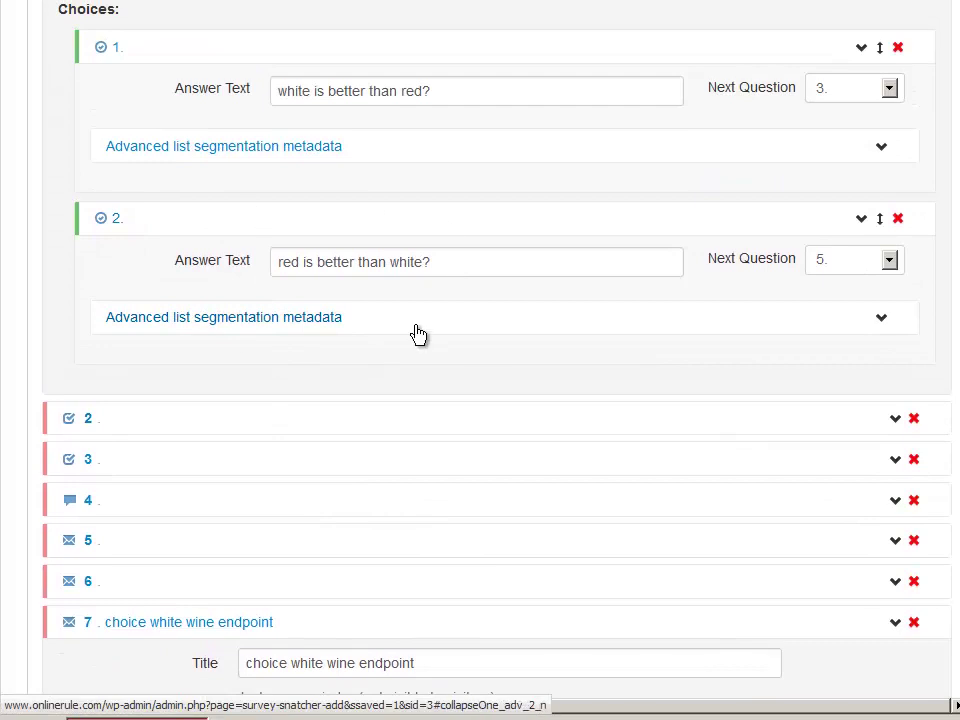
{"action": "left_click", "coordinate": [884, 321]}
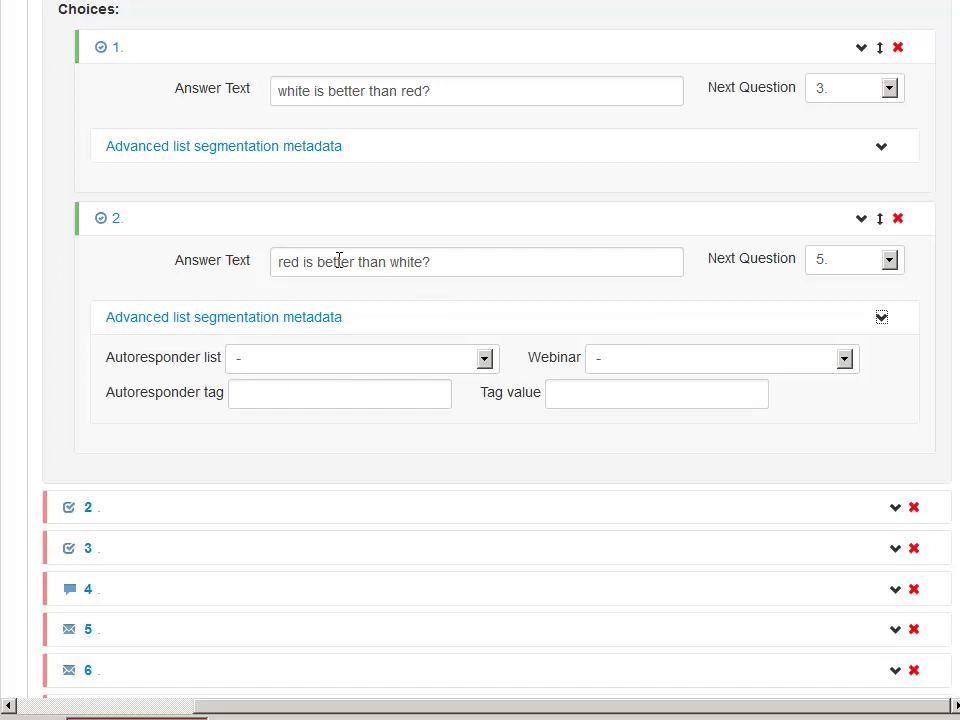
{"action": "scroll", "coordinate": [291, 308], "scroll_direction": "down", "scroll_amount": 2}
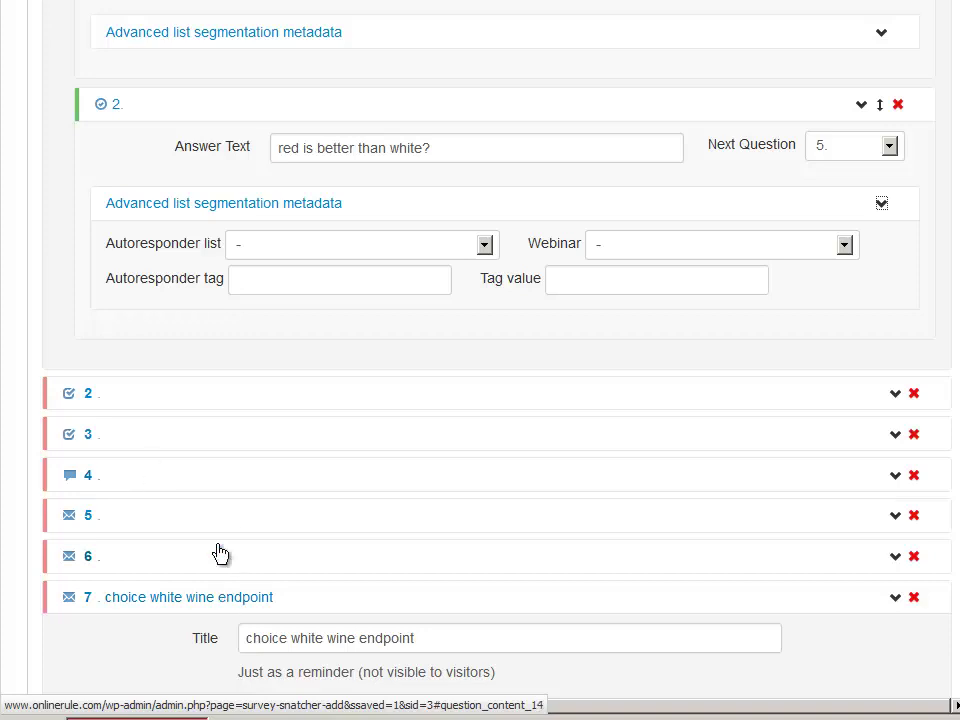
{"action": "left_click", "coordinate": [883, 207]}
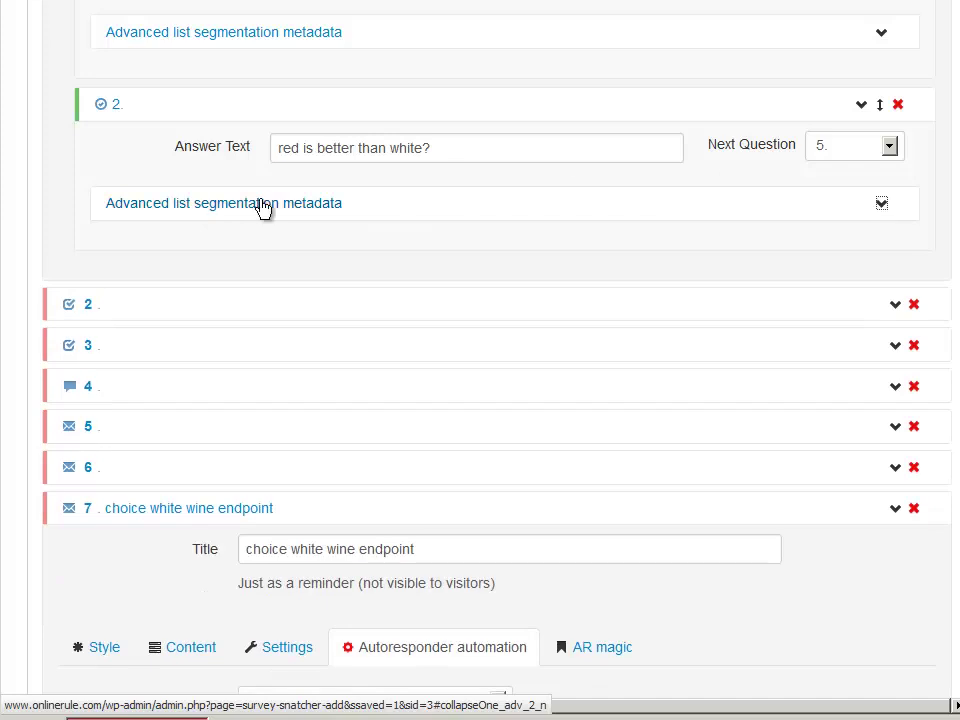
{"action": "scroll", "coordinate": [386, 487], "scroll_direction": "down", "scroll_amount": 3}
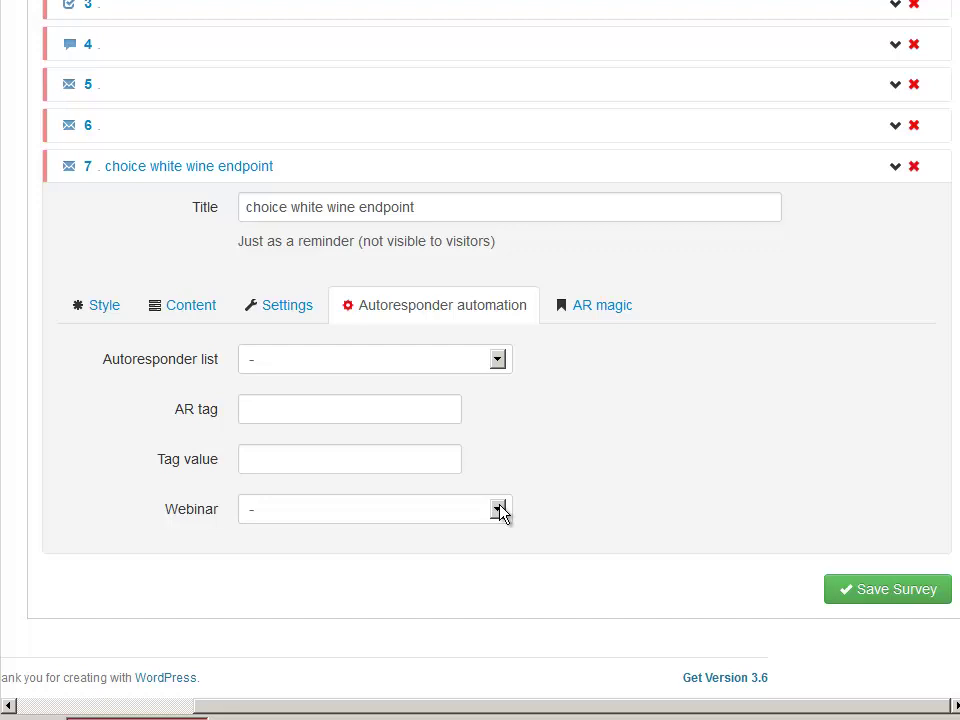
Set the survey's display method to Popup and select the post beginning "You think the new Gmail Tabs are" as where it displays
{"action": "scroll", "coordinate": [542, 493], "scroll_direction": "up", "scroll_amount": 4}
{"action": "scroll", "coordinate": [538, 488], "scroll_direction": "up", "scroll_amount": 8}
{"action": "scroll", "coordinate": [475, 426], "scroll_direction": "up", "scroll_amount": 3}
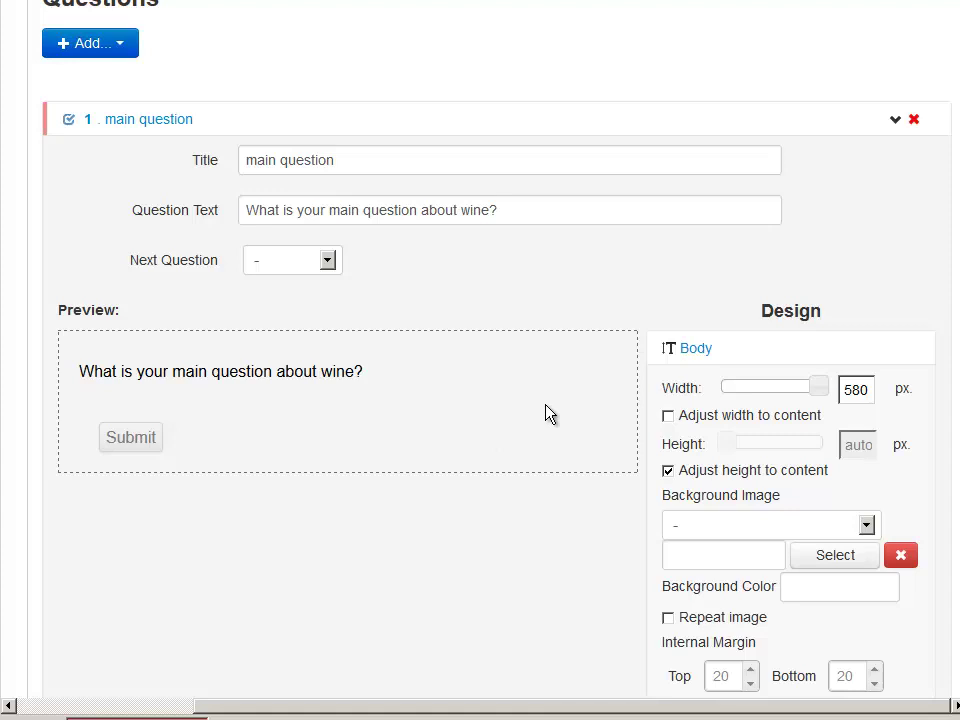
{"action": "scroll", "coordinate": [420, 302], "scroll_direction": "up", "scroll_amount": 3}
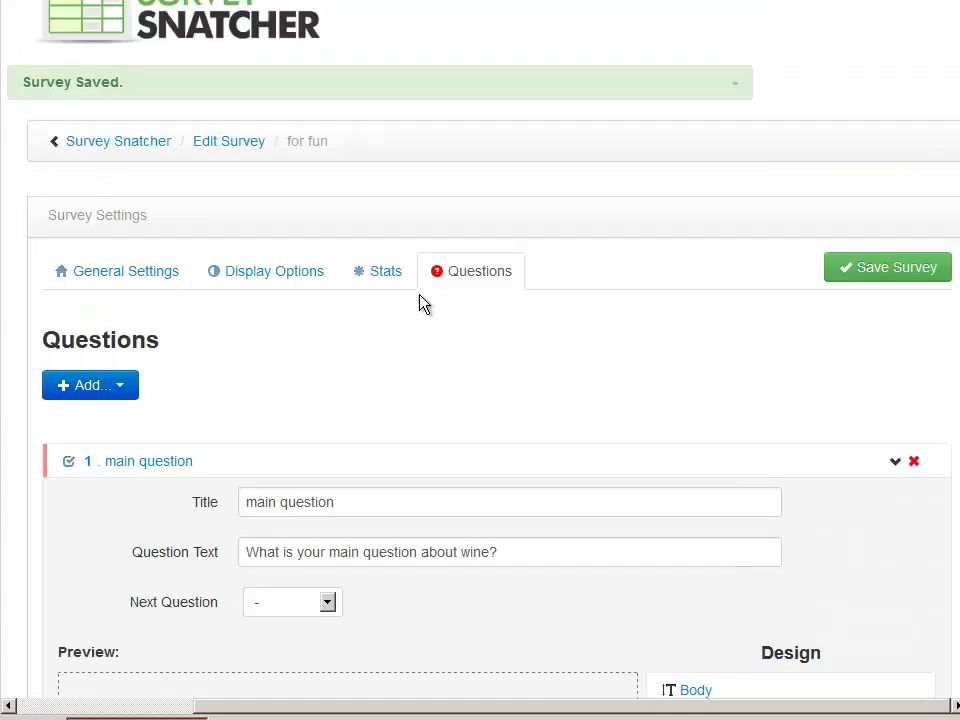
{"action": "left_click", "coordinate": [300, 278]}
{"action": "left_click", "coordinate": [358, 406]}
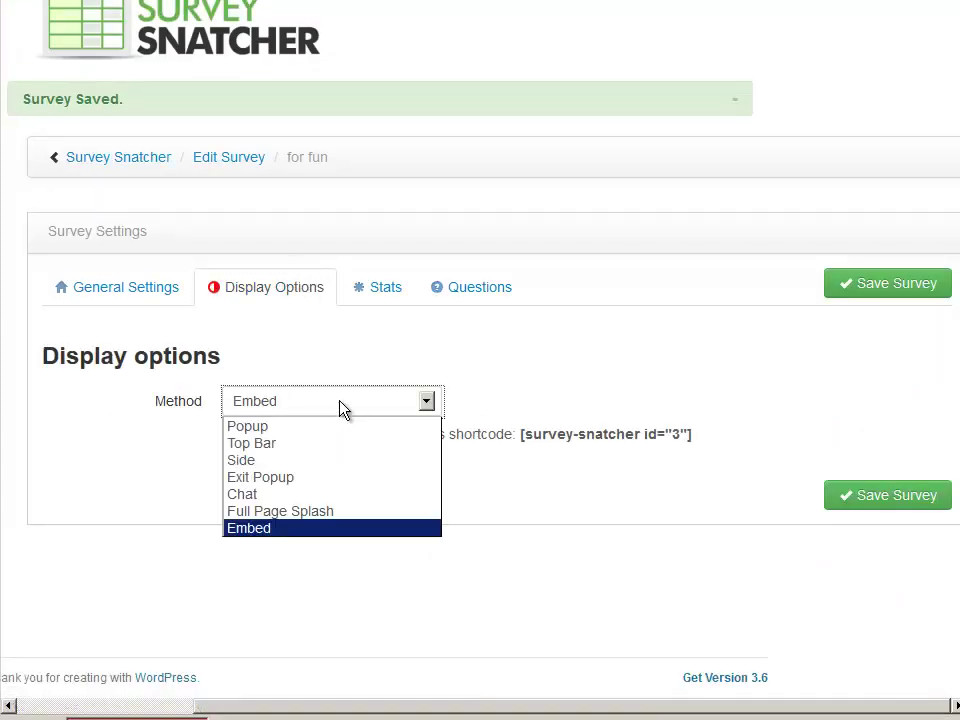
{"action": "left_click", "coordinate": [300, 435]}
{"action": "scroll", "coordinate": [499, 459], "scroll_direction": "down", "scroll_amount": 3}
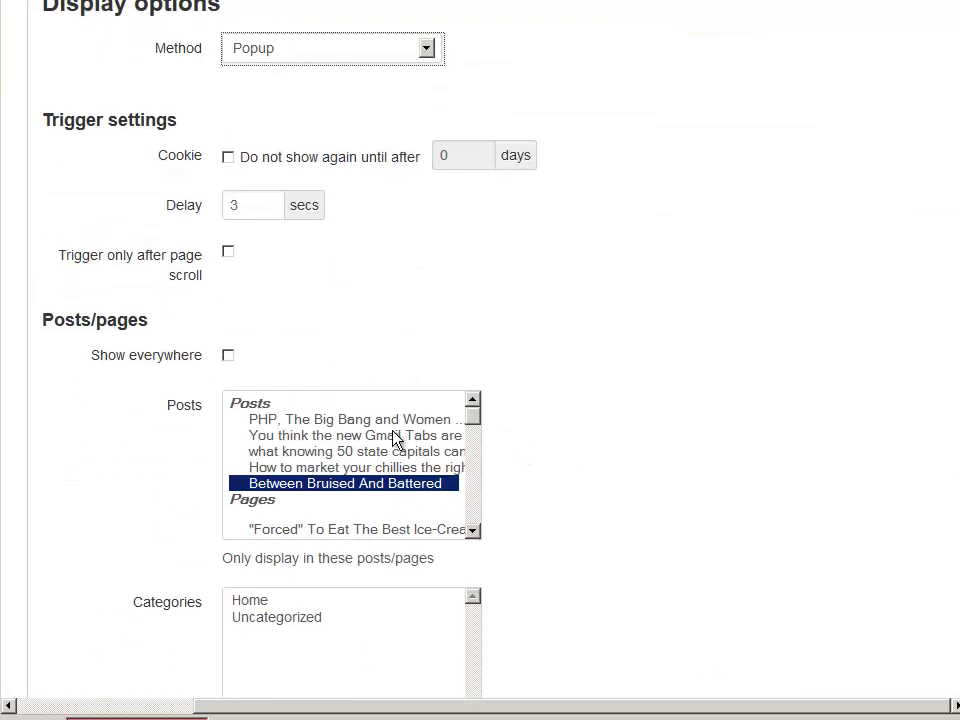
{"action": "left_click", "coordinate": [341, 437]}
{"action": "scroll", "coordinate": [724, 459], "scroll_direction": "down", "scroll_amount": 3}
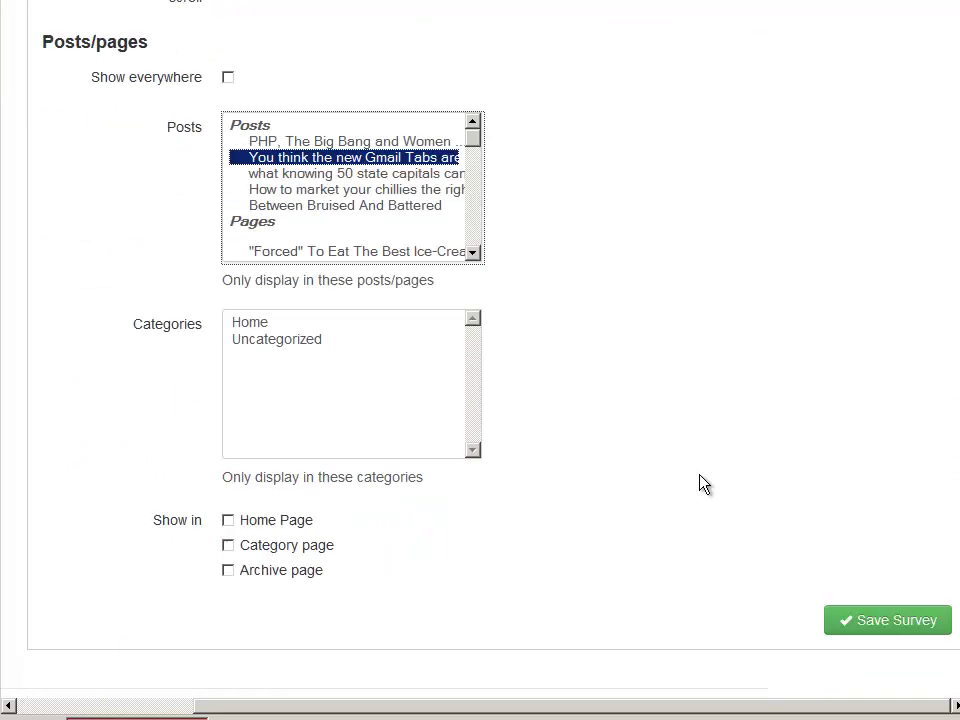
Open the survey's questions and set the body width of question 1, "main question", to 536 px
{"action": "scroll", "coordinate": [677, 489], "scroll_direction": "up", "scroll_amount": 3}
{"action": "scroll", "coordinate": [702, 461], "scroll_direction": "up", "scroll_amount": 2}
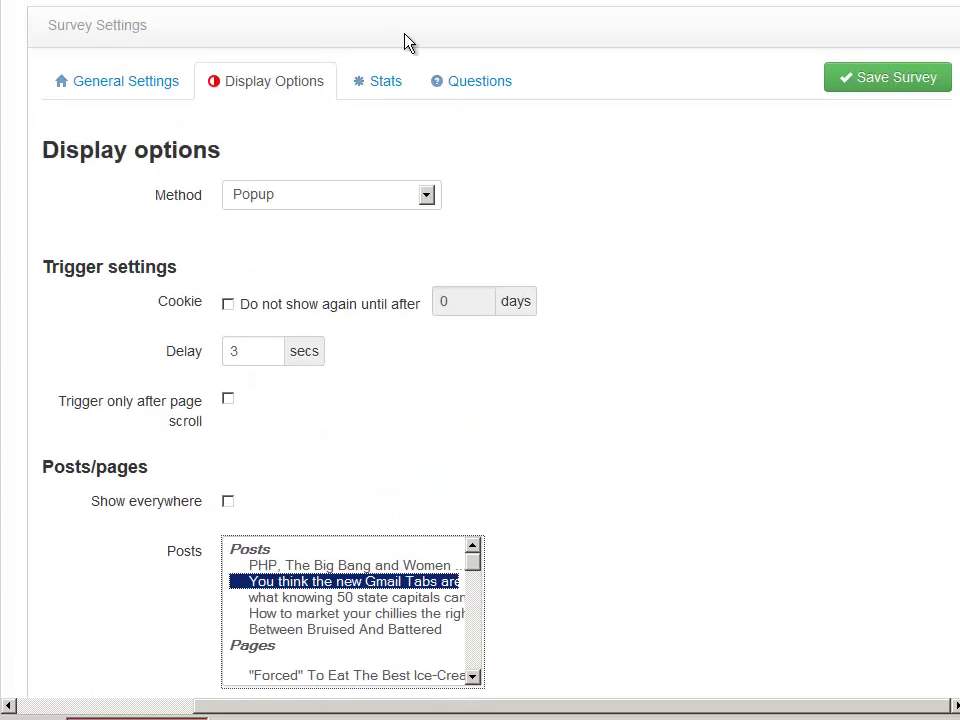
{"action": "left_click", "coordinate": [489, 89]}
{"action": "scroll", "coordinate": [789, 289], "scroll_direction": "down", "scroll_amount": 3}
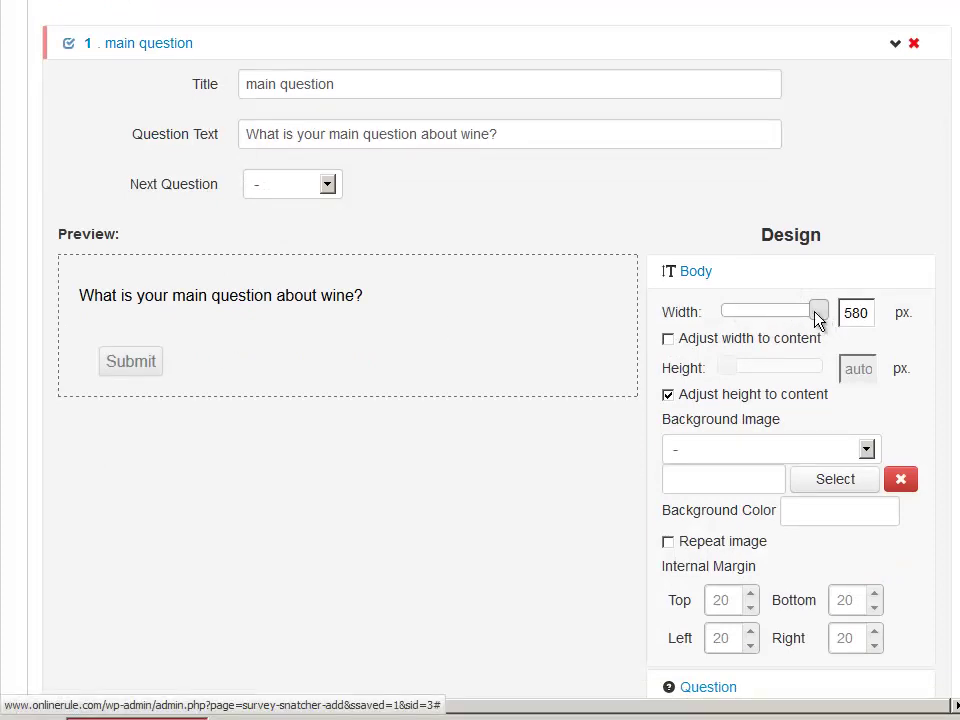
{"action": "left_click", "coordinate": [786, 311]}
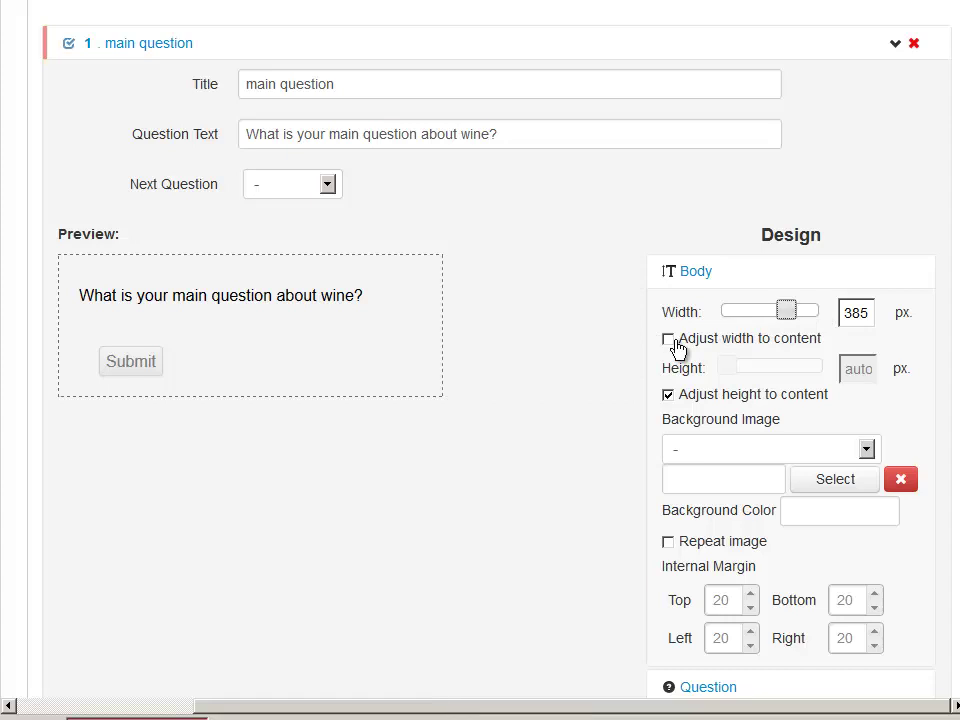
{"action": "left_click", "coordinate": [806, 321]}
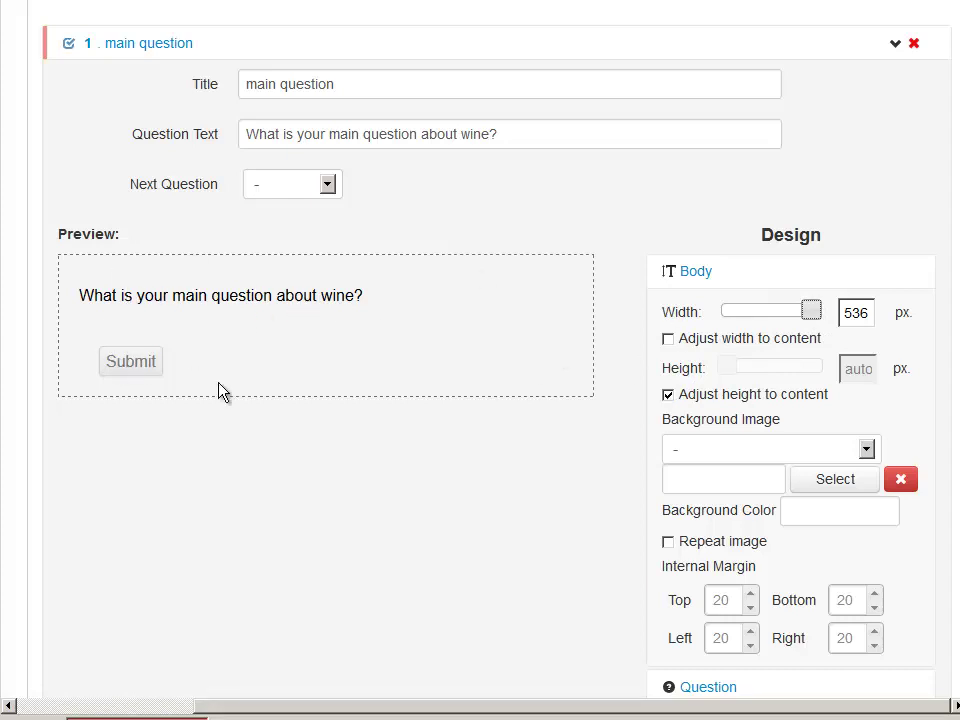
Set the bottom margin of the main question's submit button to 20
{"action": "scroll", "coordinate": [776, 534], "scroll_direction": "down", "scroll_amount": 2}
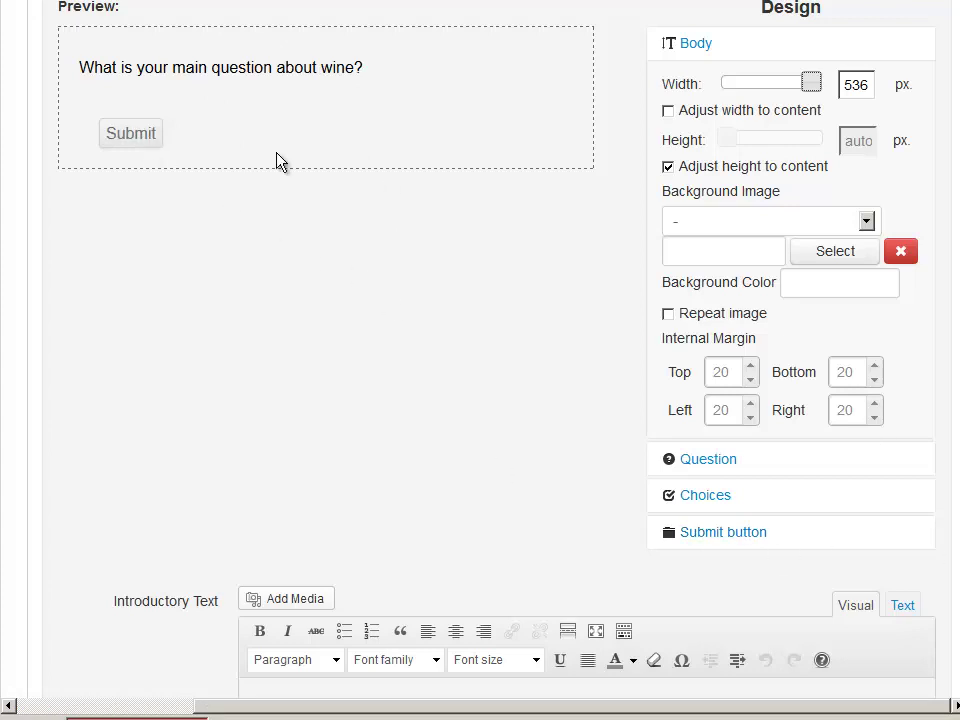
{"action": "left_click", "coordinate": [722, 540]}
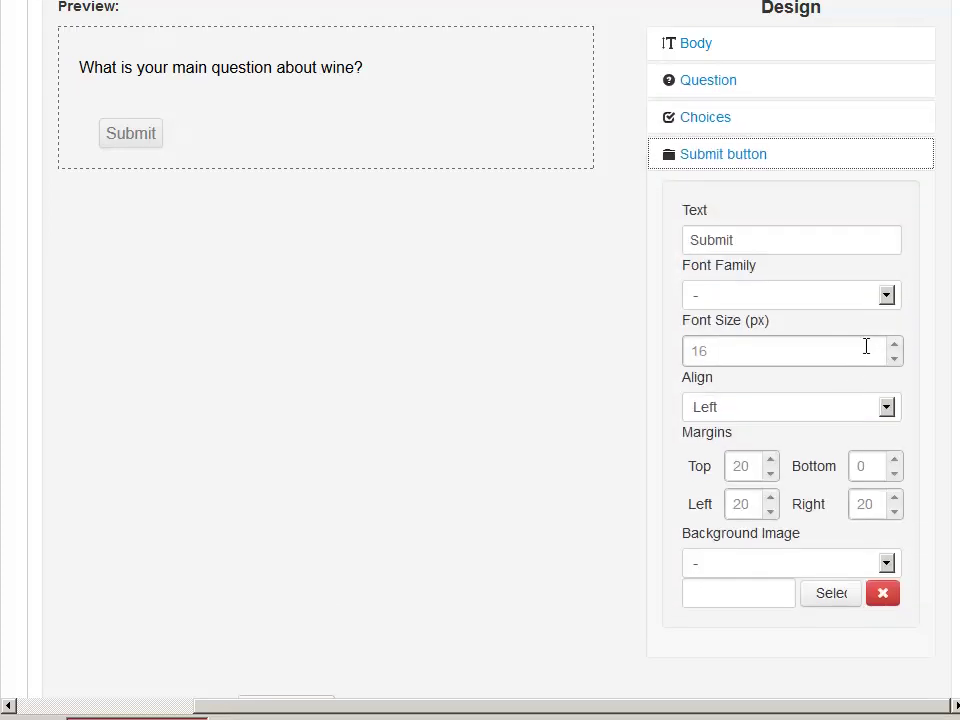
{"action": "left_click", "coordinate": [748, 46]}
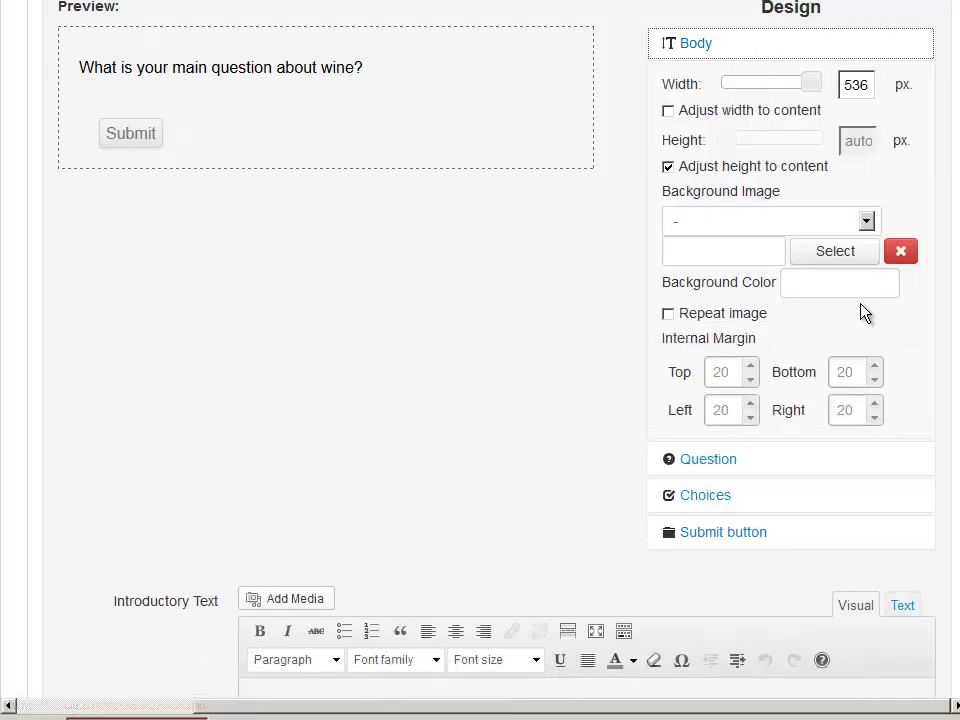
{"action": "left_click", "coordinate": [722, 534]}
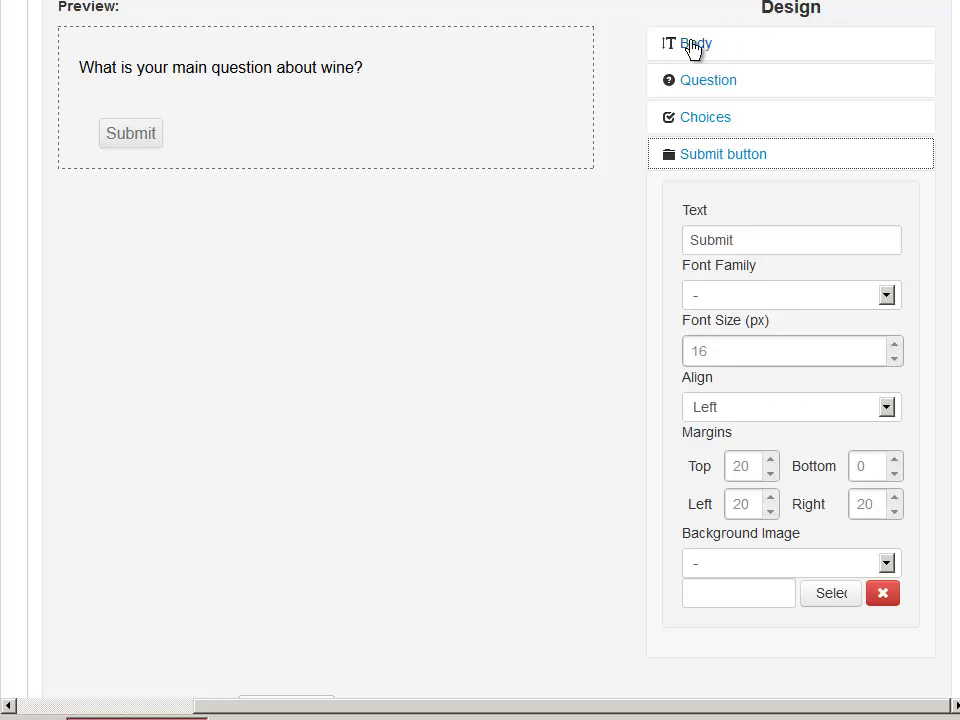
{"action": "left_click", "coordinate": [862, 466]}
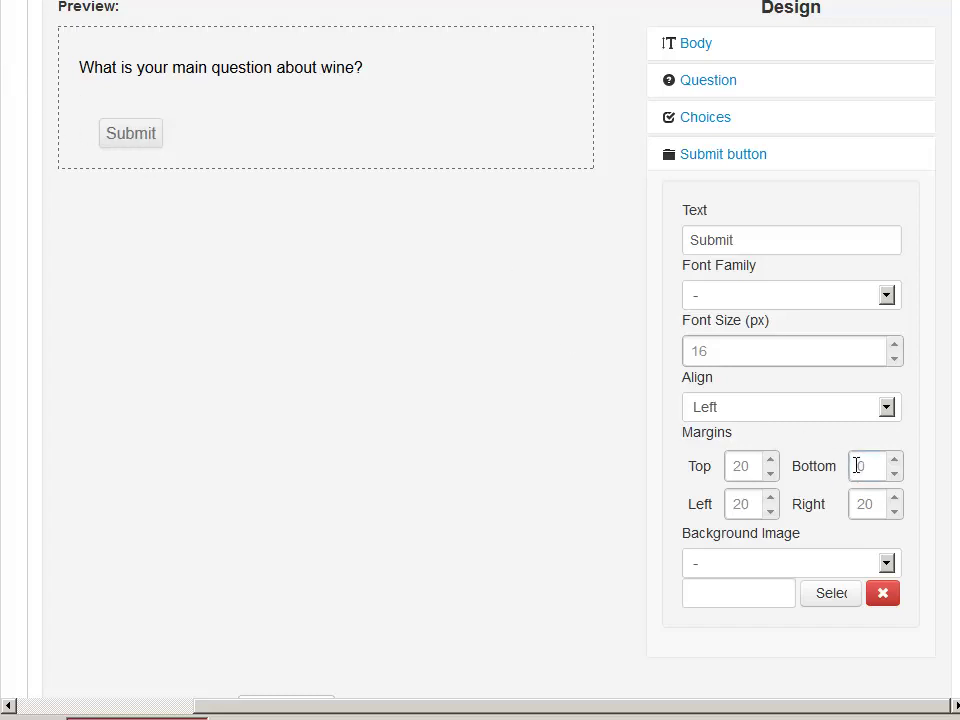
{"action": "key", "text": "Tab"}
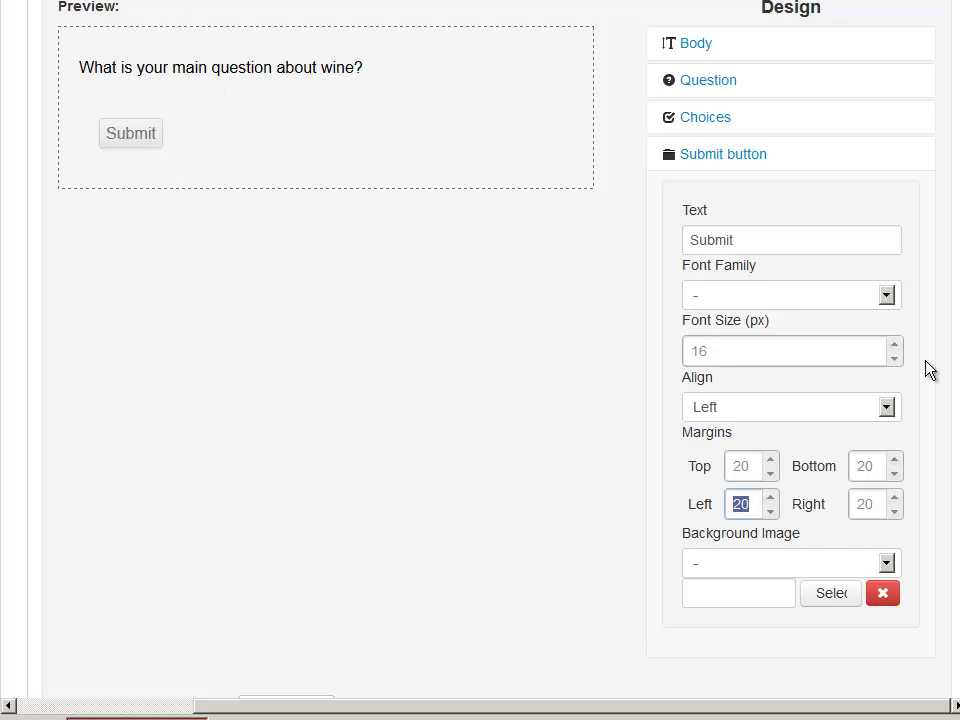
Try the Vintage 1 background image on the main question's body, then set it to Vintage 2
{"action": "left_click", "coordinate": [689, 47]}
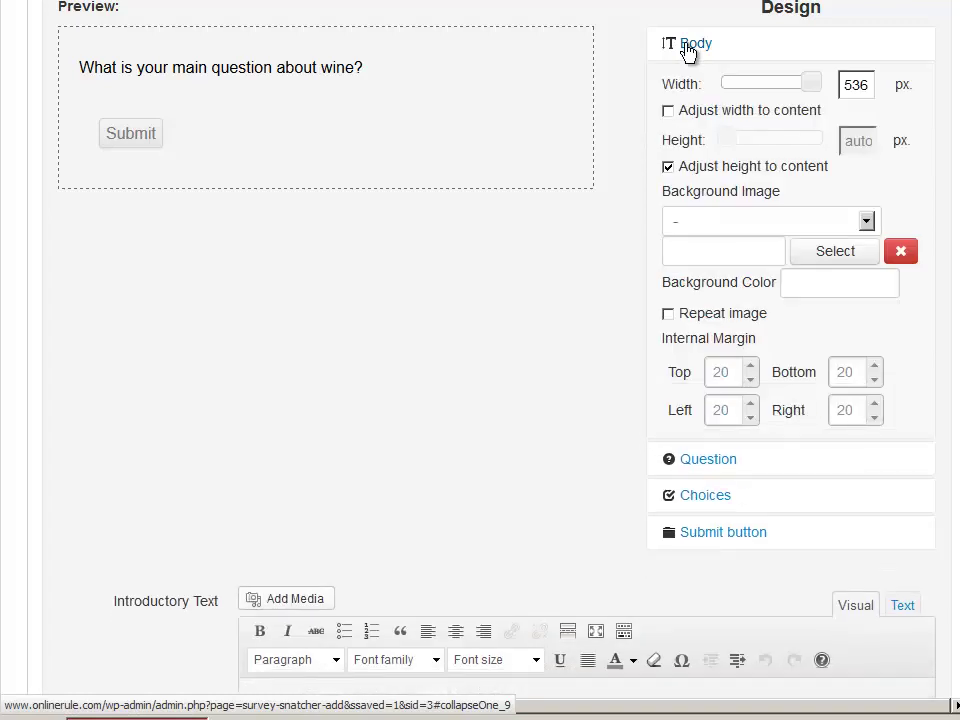
{"action": "left_click", "coordinate": [842, 224]}
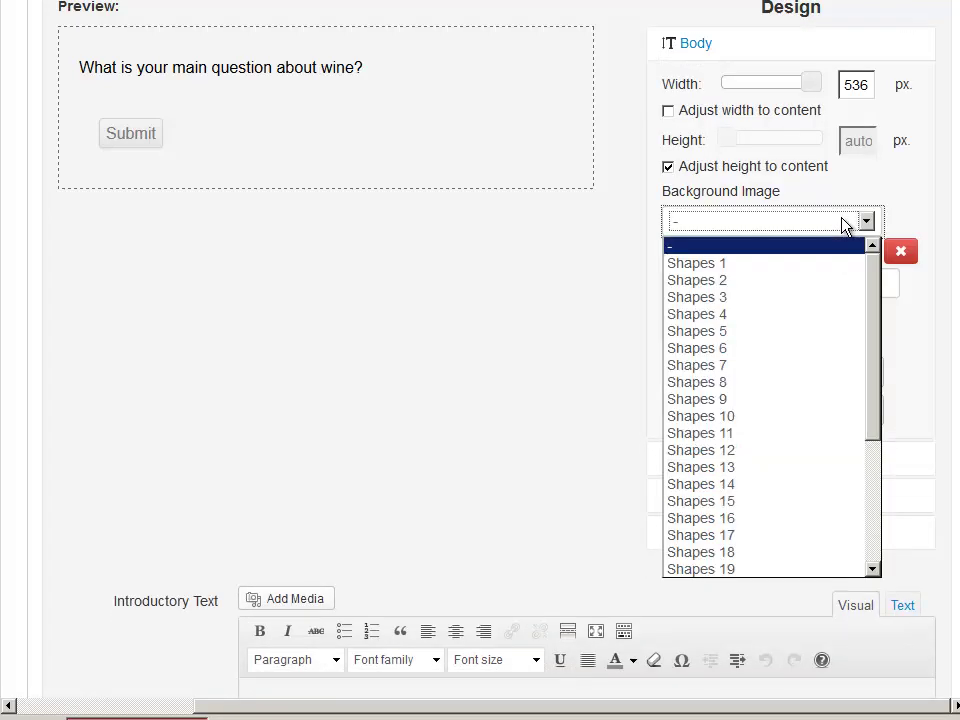
{"action": "scroll", "coordinate": [772, 460], "scroll_direction": "down", "scroll_amount": 4}
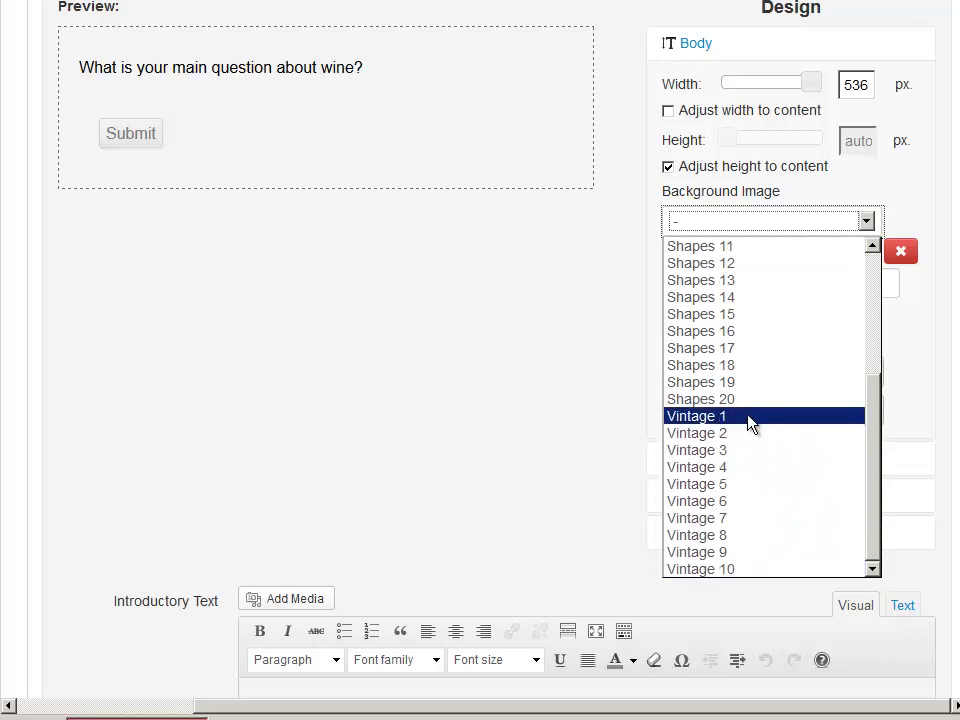
{"action": "left_click", "coordinate": [752, 418]}
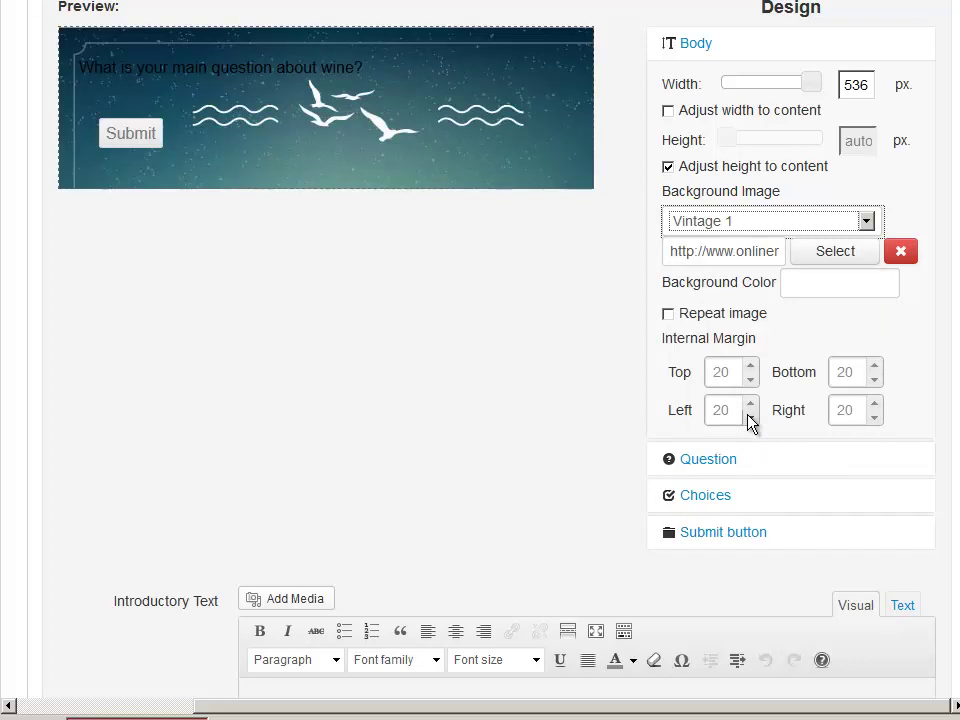
{"action": "left_click", "coordinate": [797, 219]}
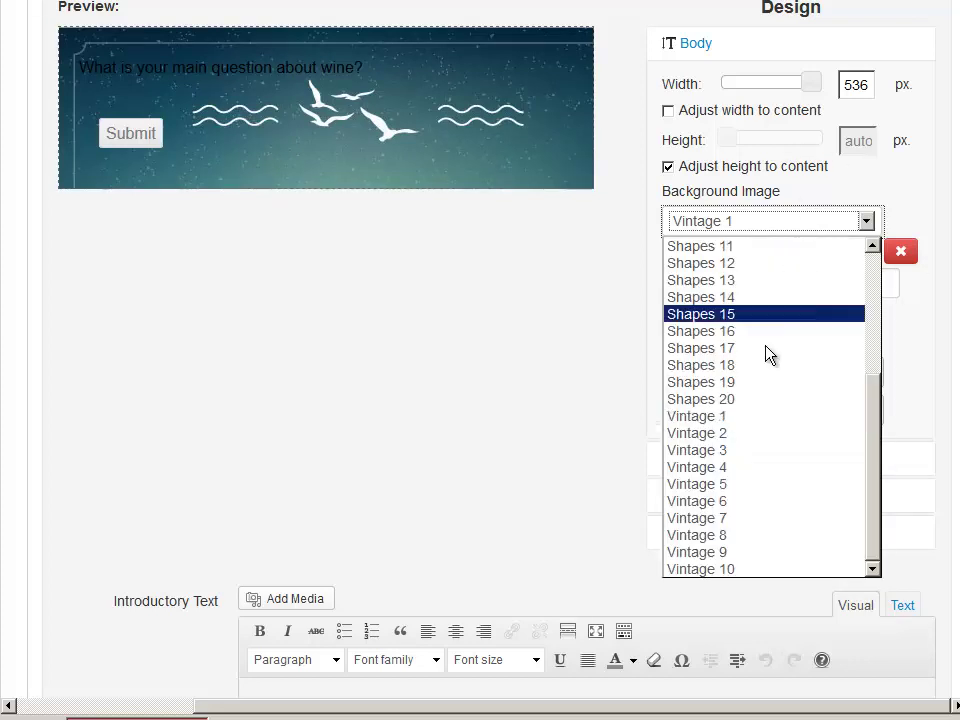
{"action": "left_click", "coordinate": [743, 434]}
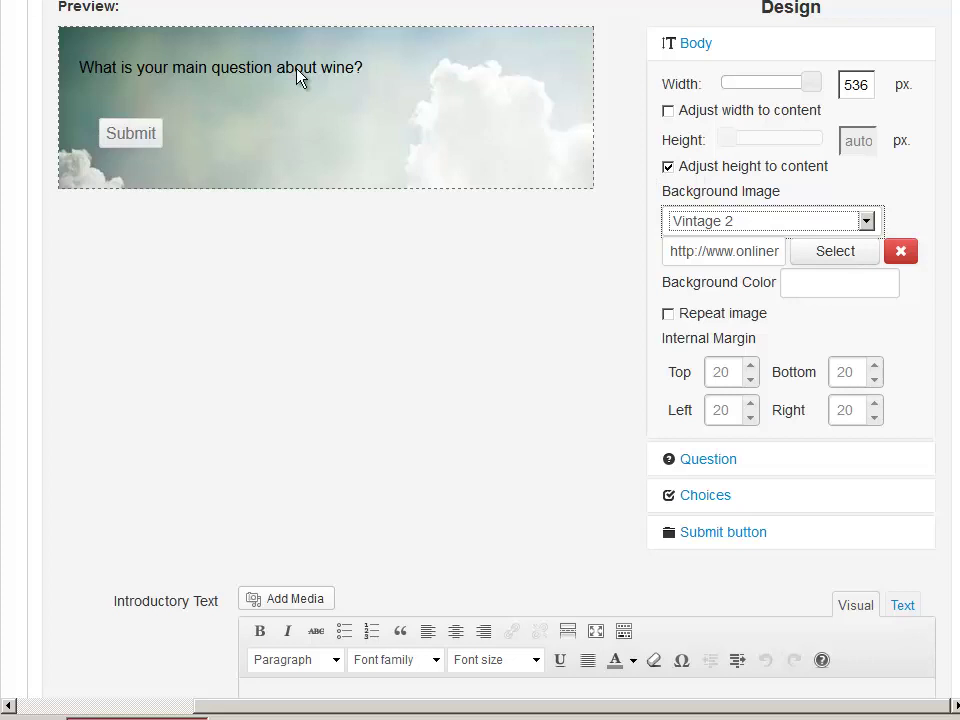
Turn off adjusting the body's height to content and set its width to 580 px and height to 525 px
{"action": "left_click", "coordinate": [668, 167]}
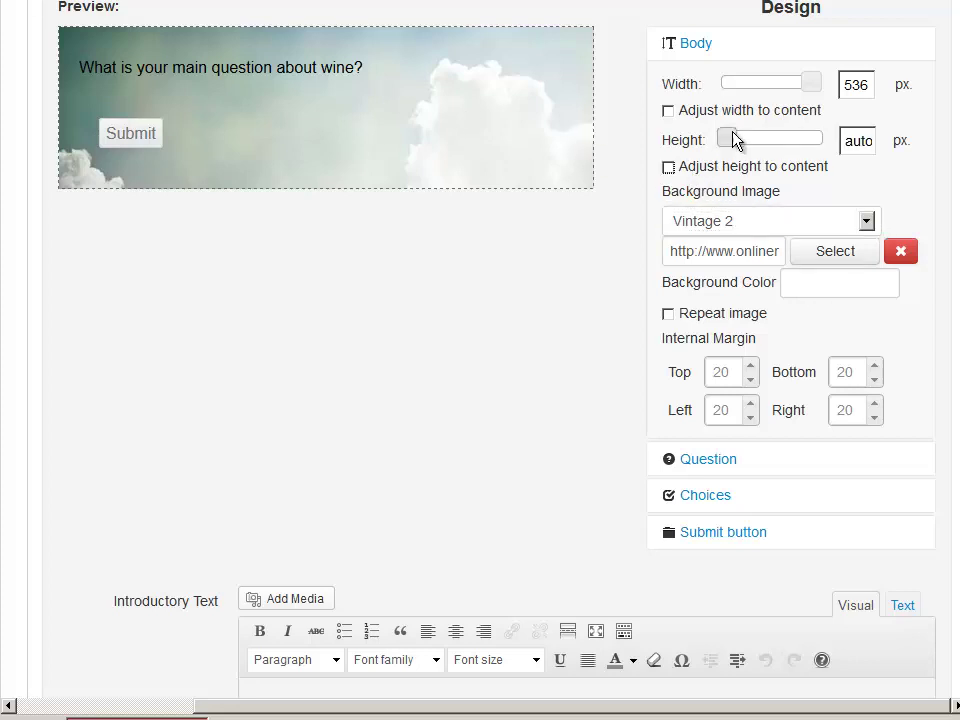
{"action": "left_click_drag", "start_coordinate": [752, 143], "coordinate": [816, 141]}
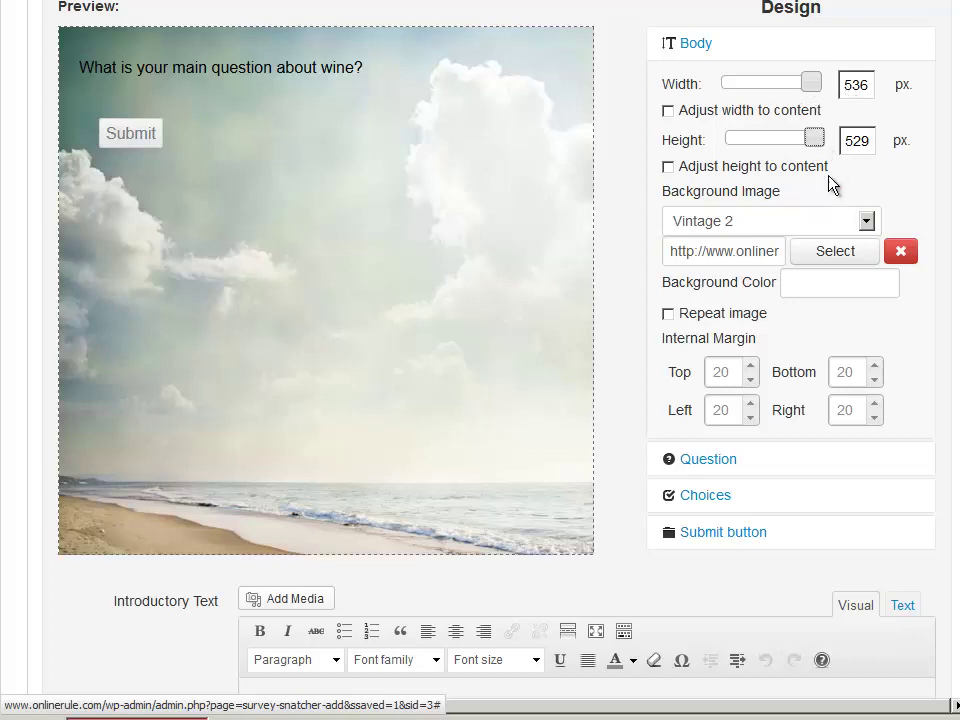
{"action": "left_click_drag", "start_coordinate": [811, 82], "coordinate": [819, 82]}
{"action": "left_click_drag", "start_coordinate": [823, 148], "coordinate": [858, 144]}
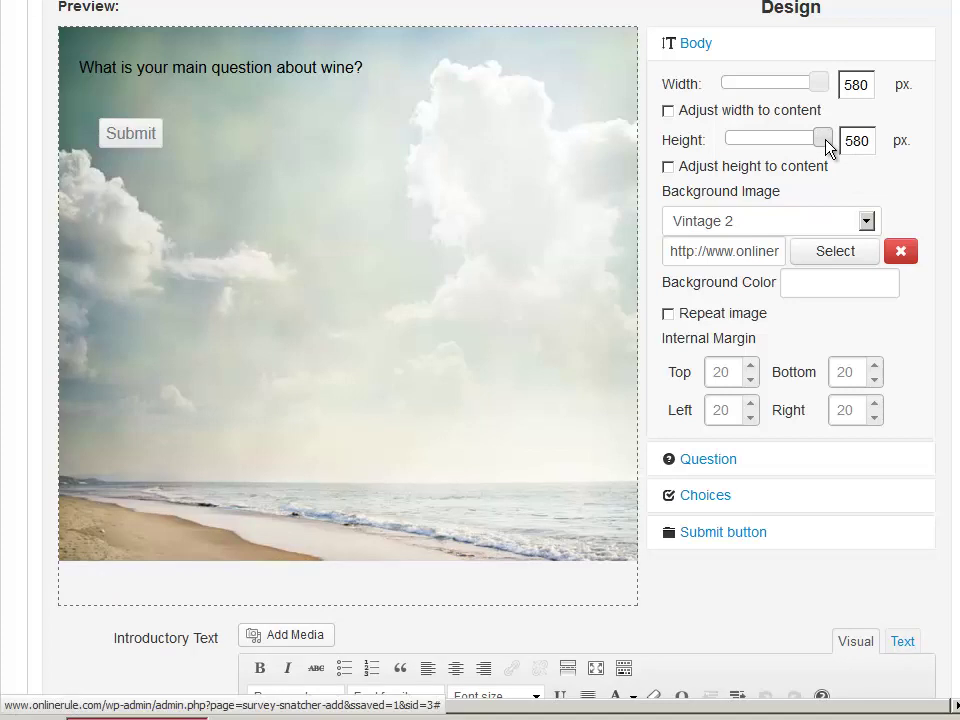
{"action": "left_click", "coordinate": [822, 144]}
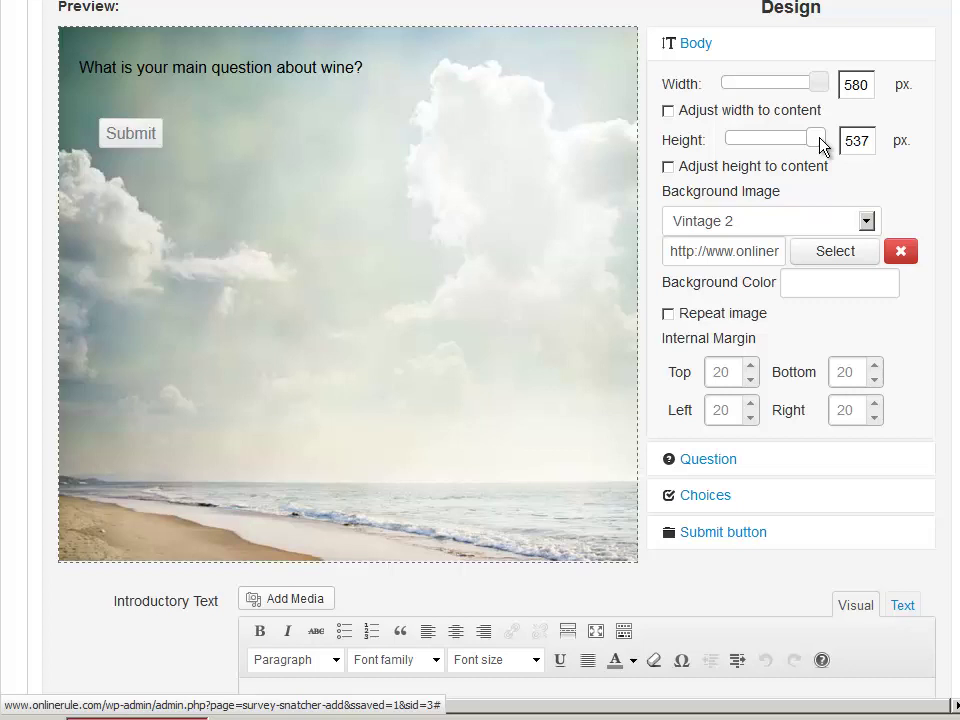
{"action": "left_click_drag", "start_coordinate": [820, 140], "coordinate": [818, 140]}
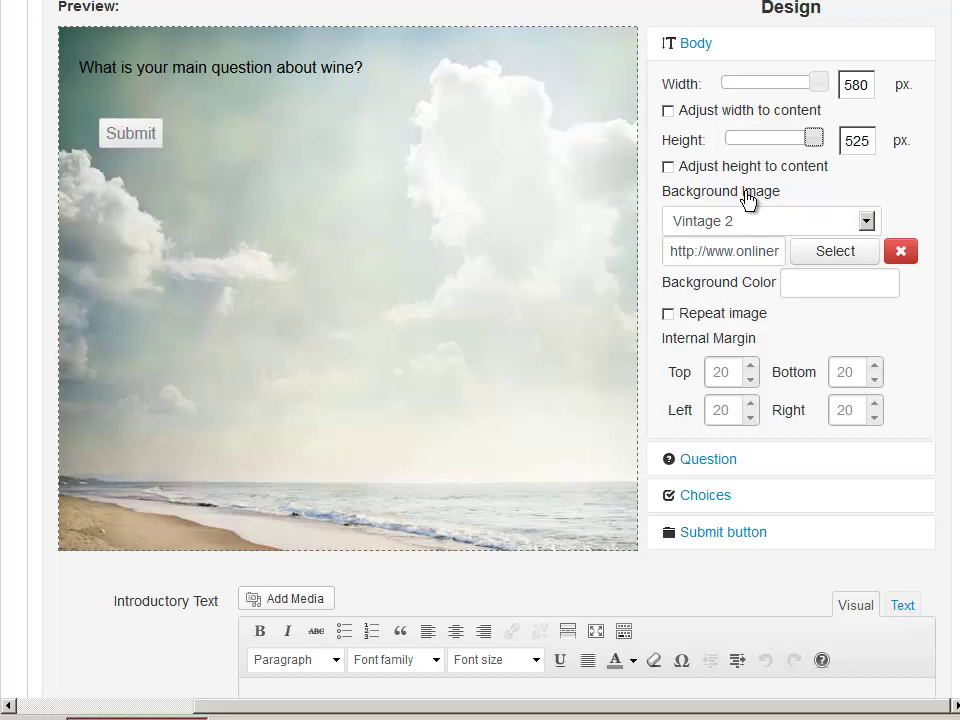
Set the main question's text font to Impact and its color to blue #0218f3
{"action": "left_click", "coordinate": [708, 464]}
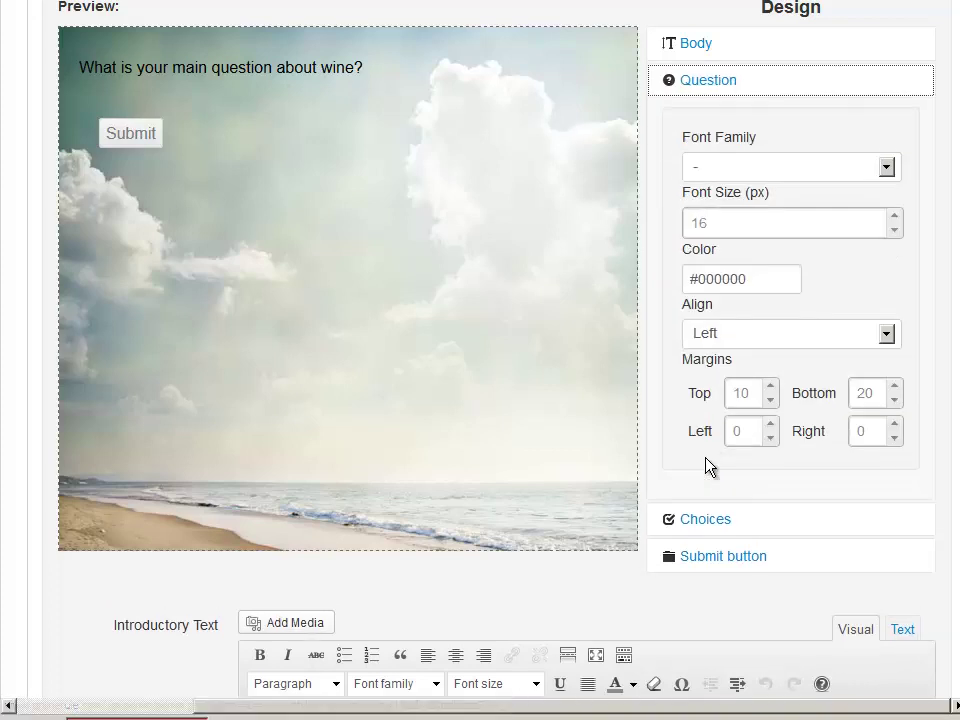
{"action": "left_click", "coordinate": [732, 164]}
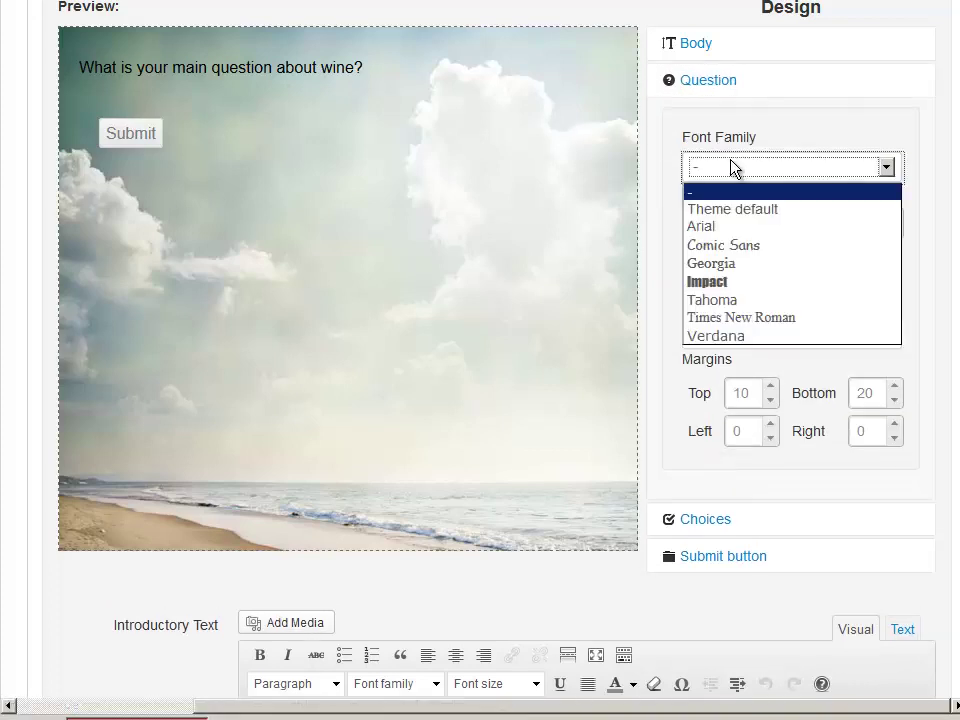
{"action": "left_click", "coordinate": [735, 283]}
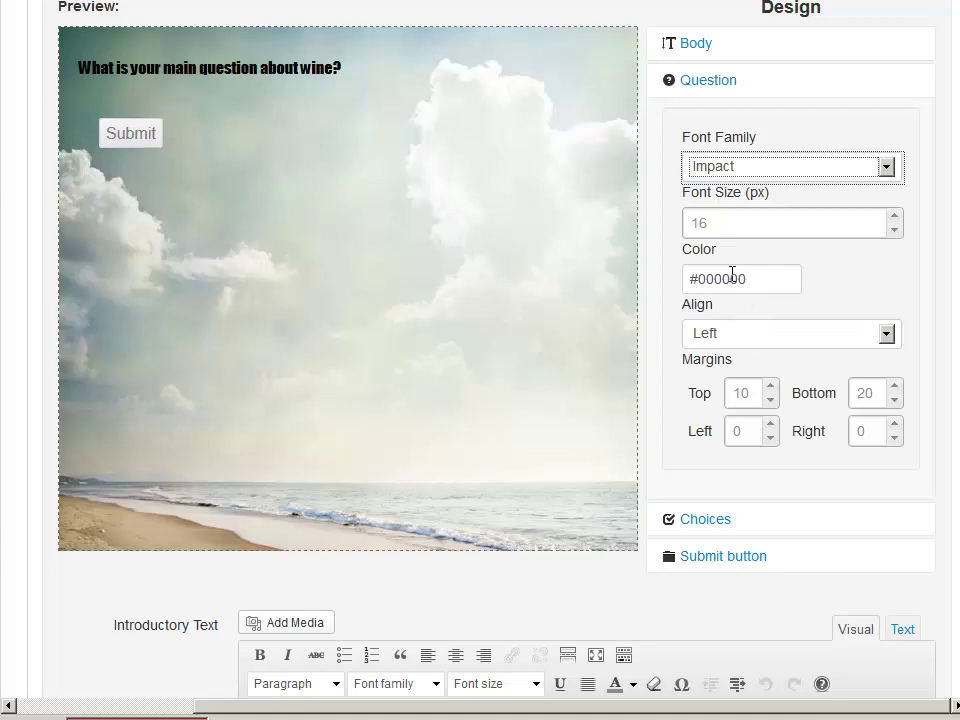
{"action": "left_click", "coordinate": [735, 279]}
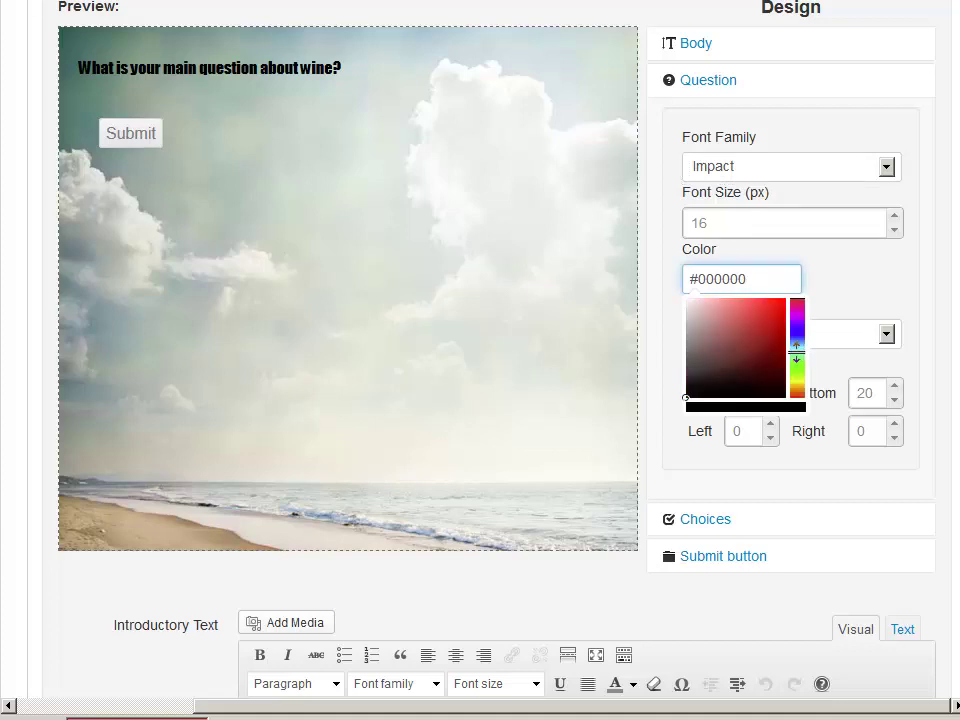
{"action": "left_click", "coordinate": [796, 352]}
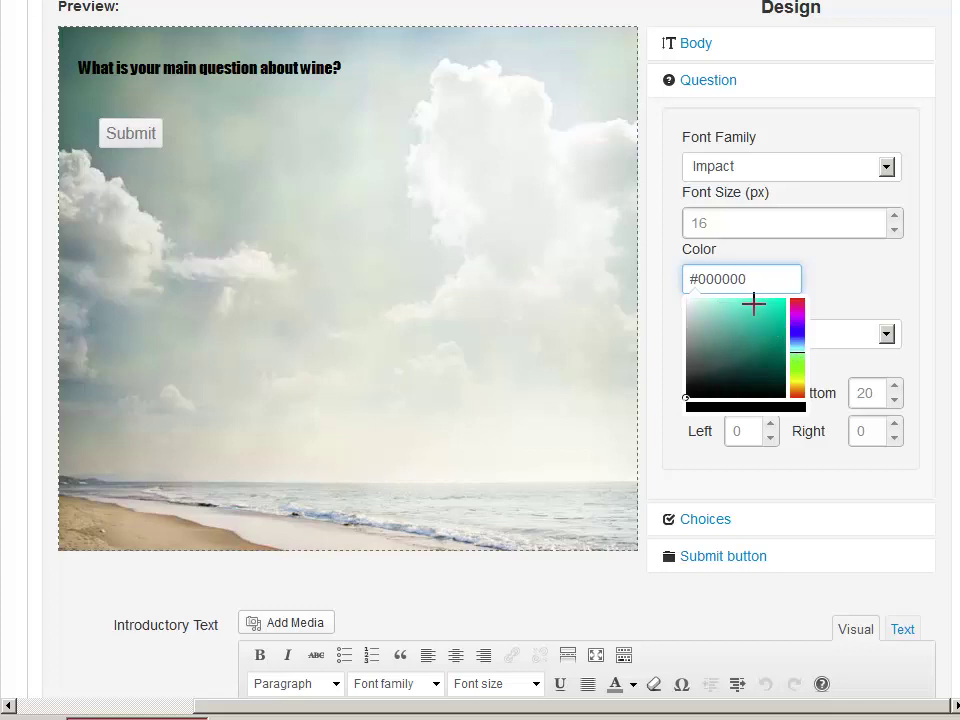
{"action": "left_click", "coordinate": [785, 301]}
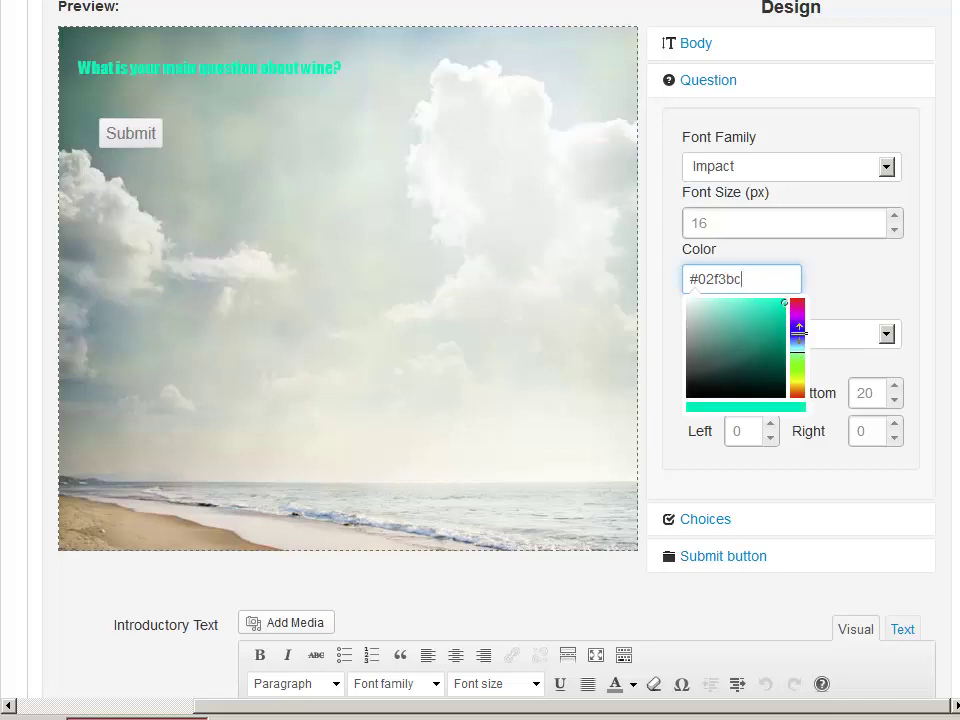
{"action": "left_click", "coordinate": [799, 328]}
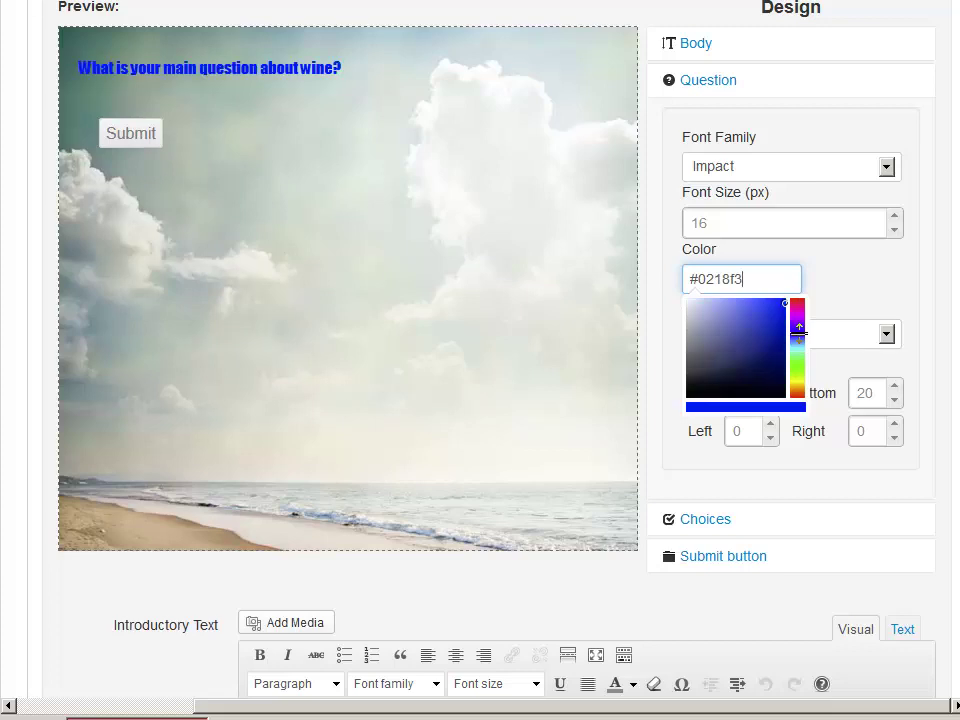
{"action": "left_click", "coordinate": [864, 290]}
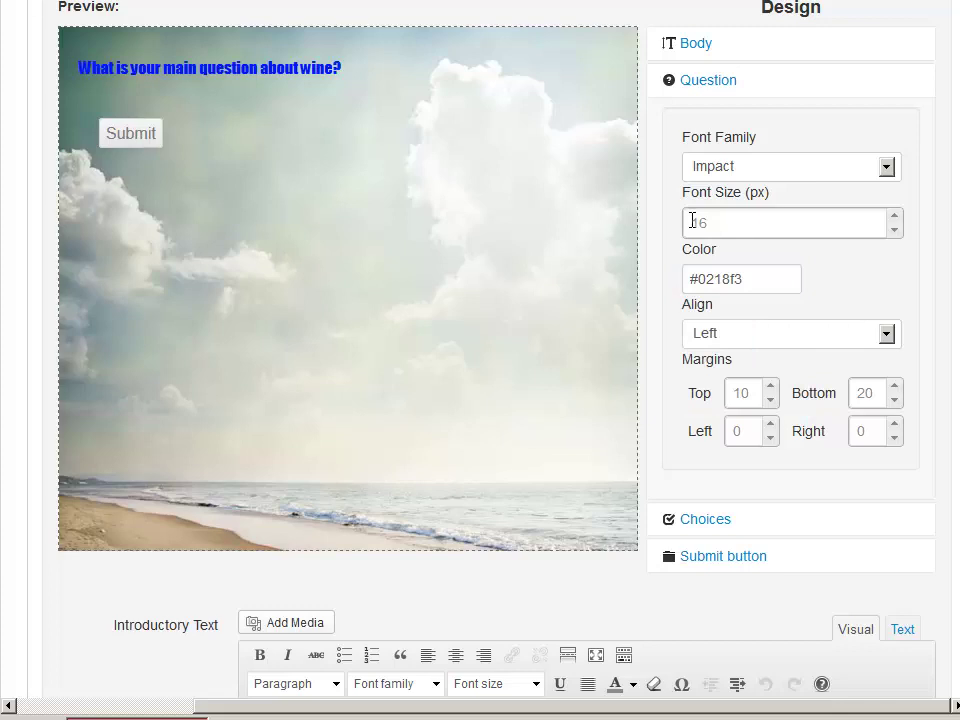
Increase the question text's font size to 39 px
{"action": "left_click", "coordinate": [895, 216]}
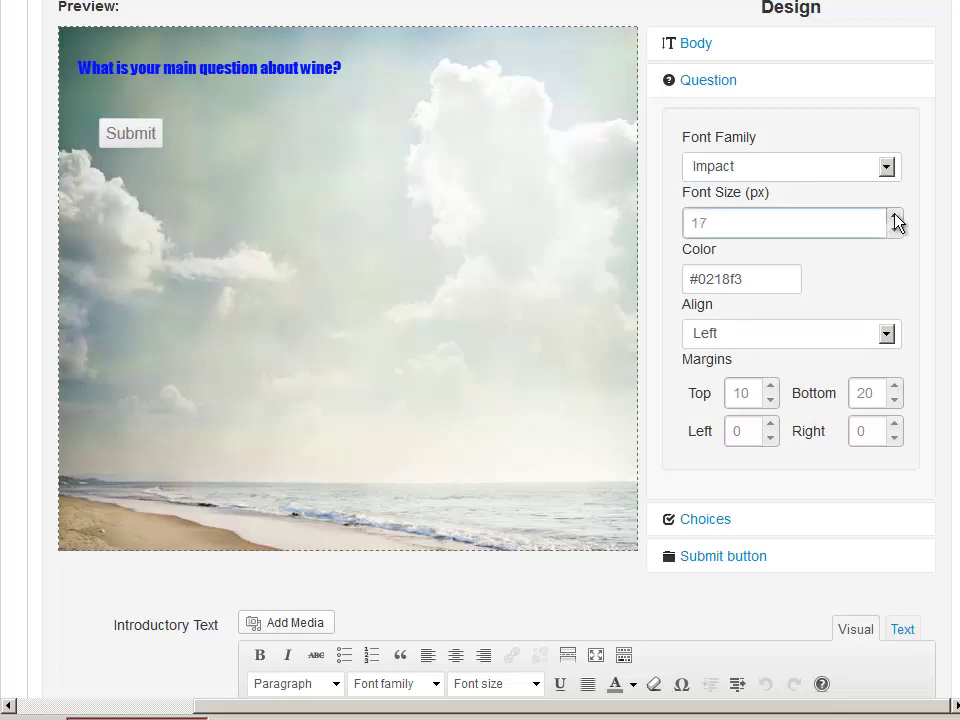
{"action": "left_click", "coordinate": [895, 216]}
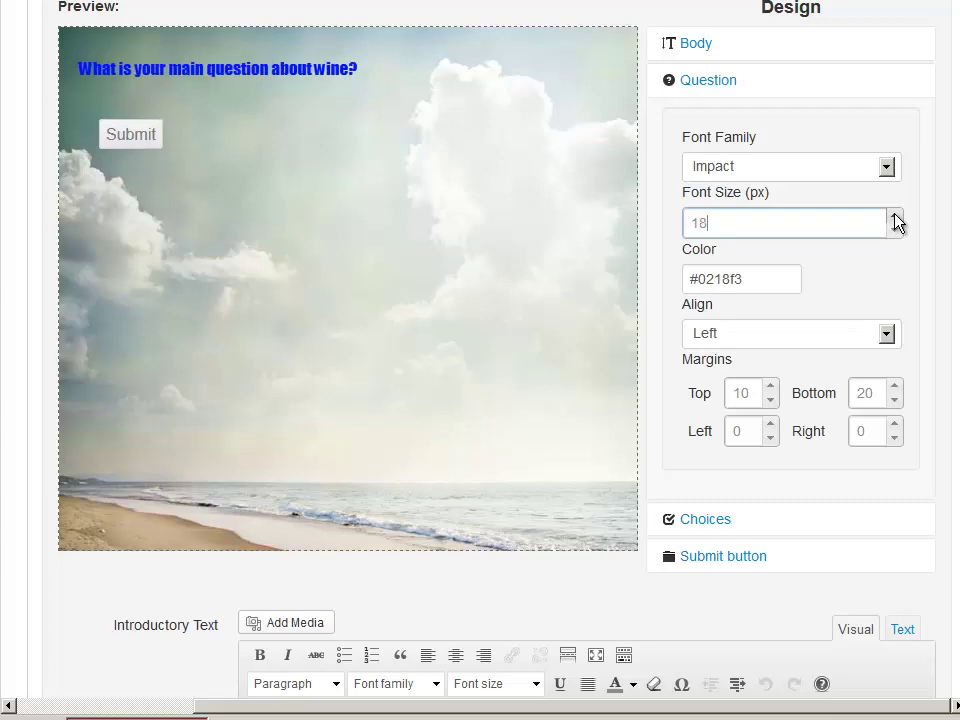
{"action": "left_click", "coordinate": [895, 216]}
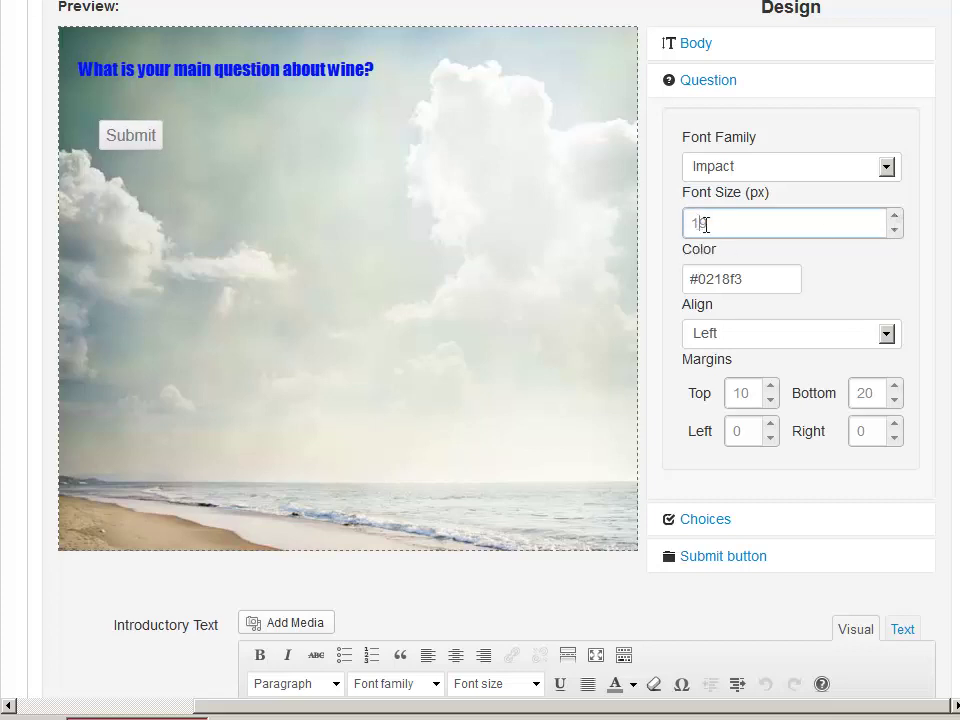
{"action": "key", "text": "Left"}
{"action": "key", "text": "BackSpace"}
{"action": "type", "text": "3"}
{"action": "key", "text": "Tab"}
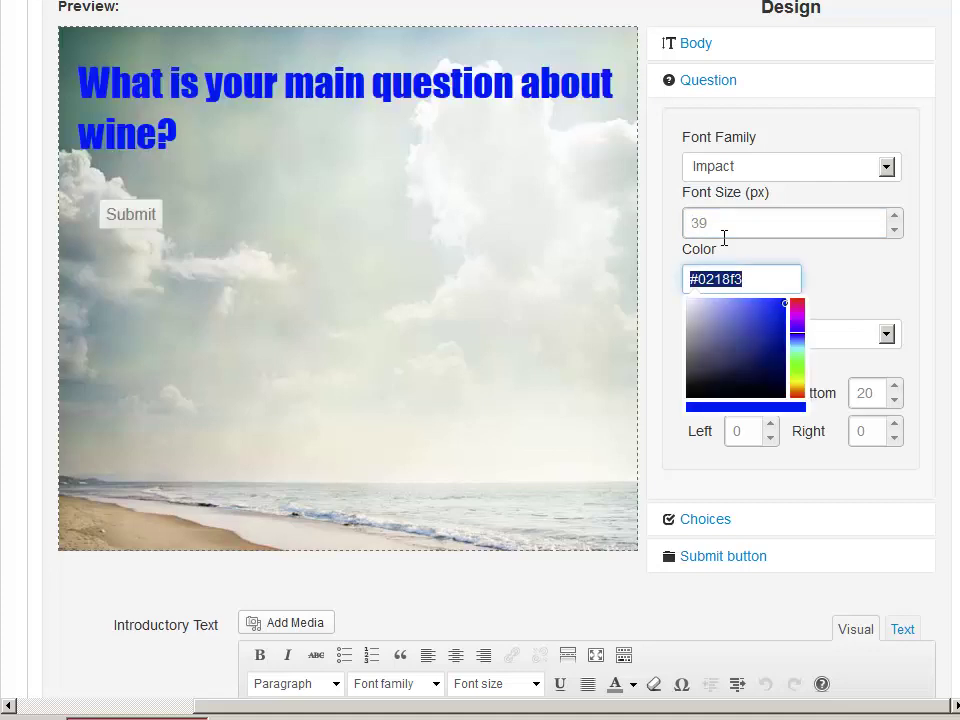
{"action": "left_click", "coordinate": [843, 276]}
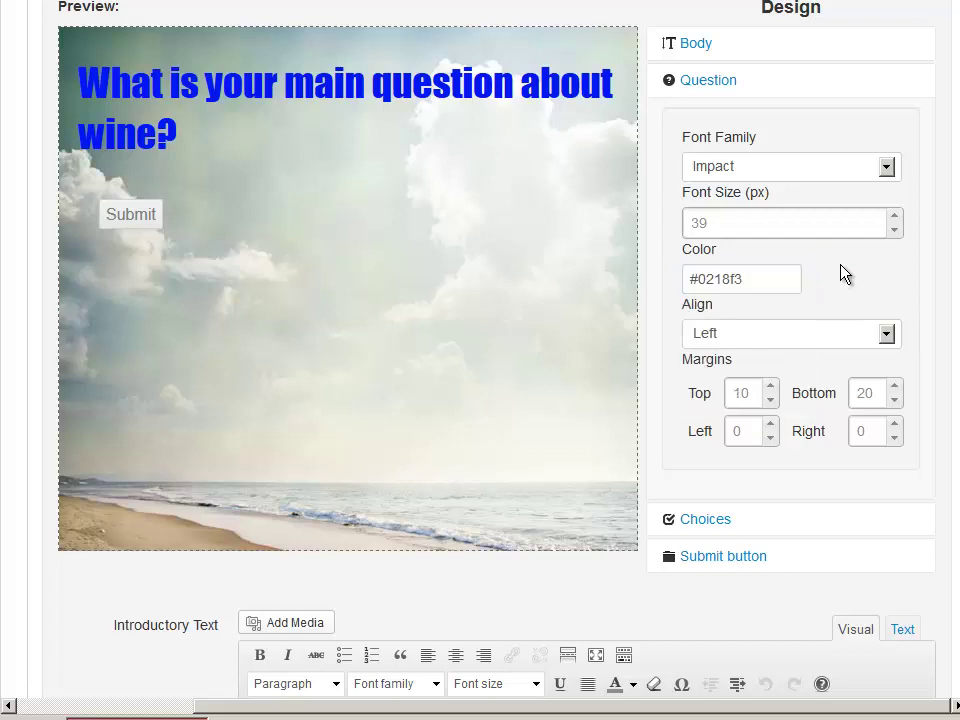
Try out the alignment options for the question text, including Right
{"action": "left_click", "coordinate": [786, 336]}
{"action": "left_click", "coordinate": [742, 393]}
{"action": "left_click", "coordinate": [748, 340]}
{"action": "left_click", "coordinate": [754, 392]}
{"action": "left_click", "coordinate": [758, 340]}
{"action": "left_click", "coordinate": [753, 377]}
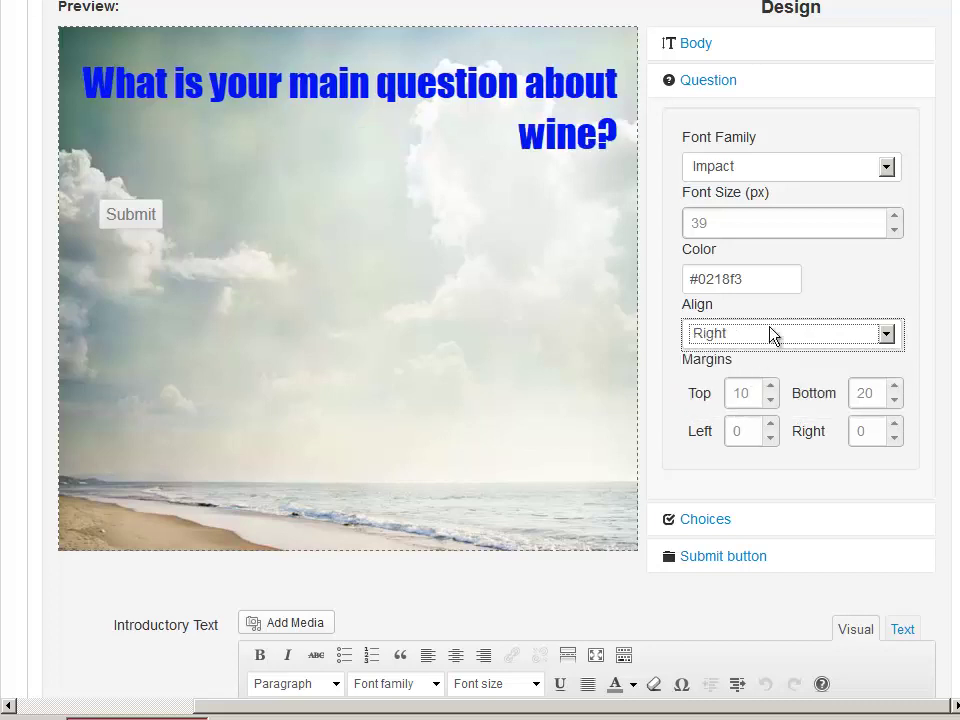
Try the Justify alignment for the question text and set it to Center
{"action": "left_click", "coordinate": [765, 338]}
{"action": "left_click", "coordinate": [757, 396]}
{"action": "left_click", "coordinate": [761, 334]}
{"action": "left_click", "coordinate": [762, 410]}
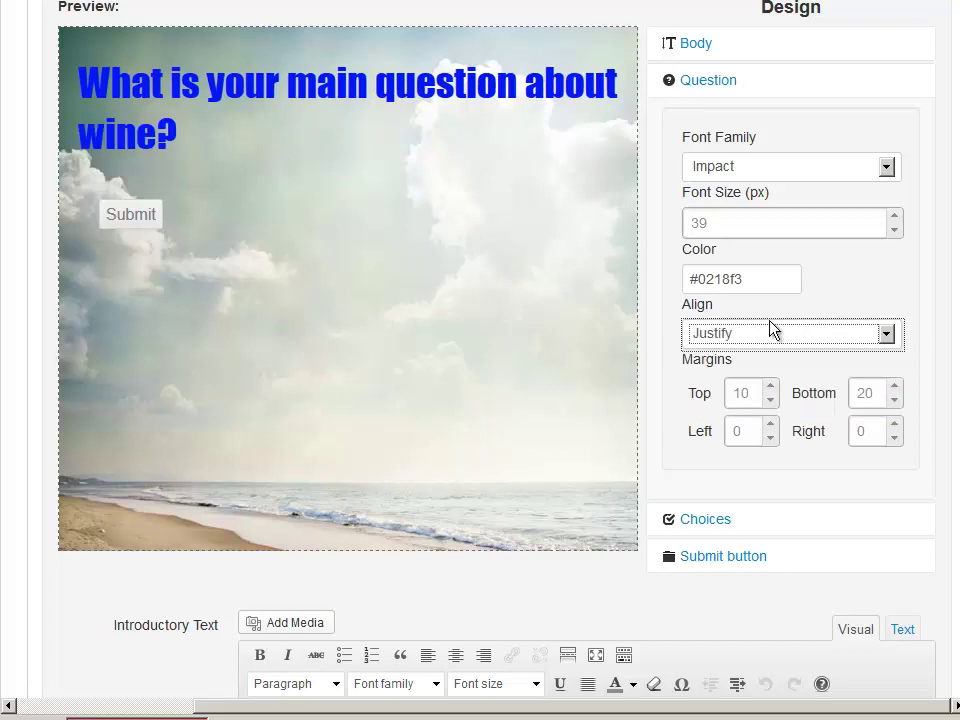
{"action": "left_click", "coordinate": [765, 335]}
{"action": "left_click", "coordinate": [754, 394]}
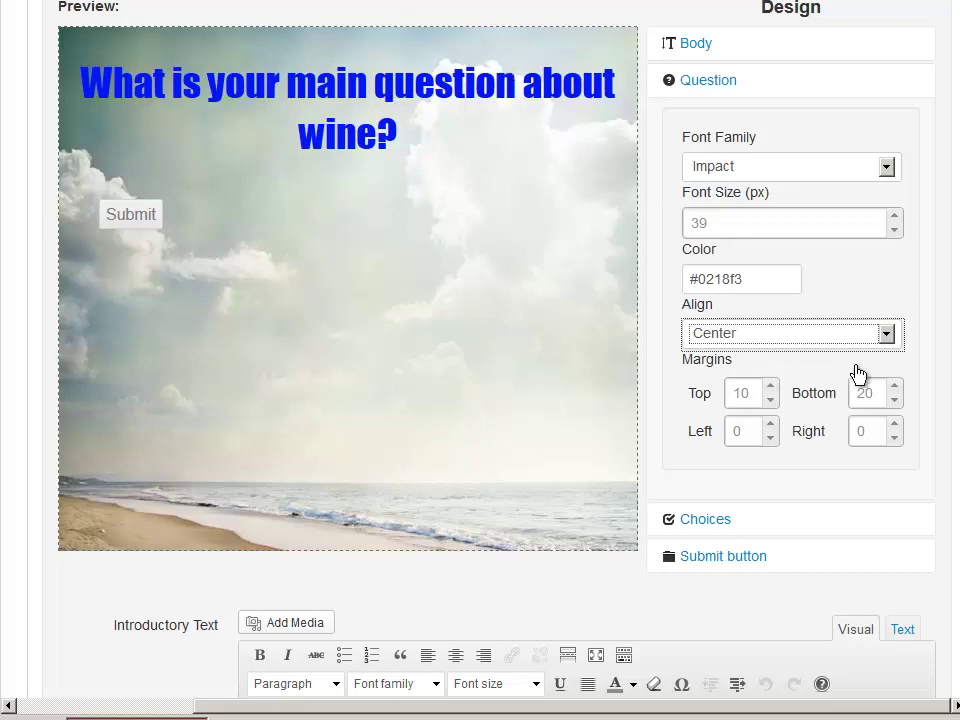
Set the question text's top margin to 70
{"action": "left_click", "coordinate": [741, 393]}
{"action": "key", "text": "BackSpace"}
{"action": "type", "text": "7"}
{"action": "key", "text": "Tab"}
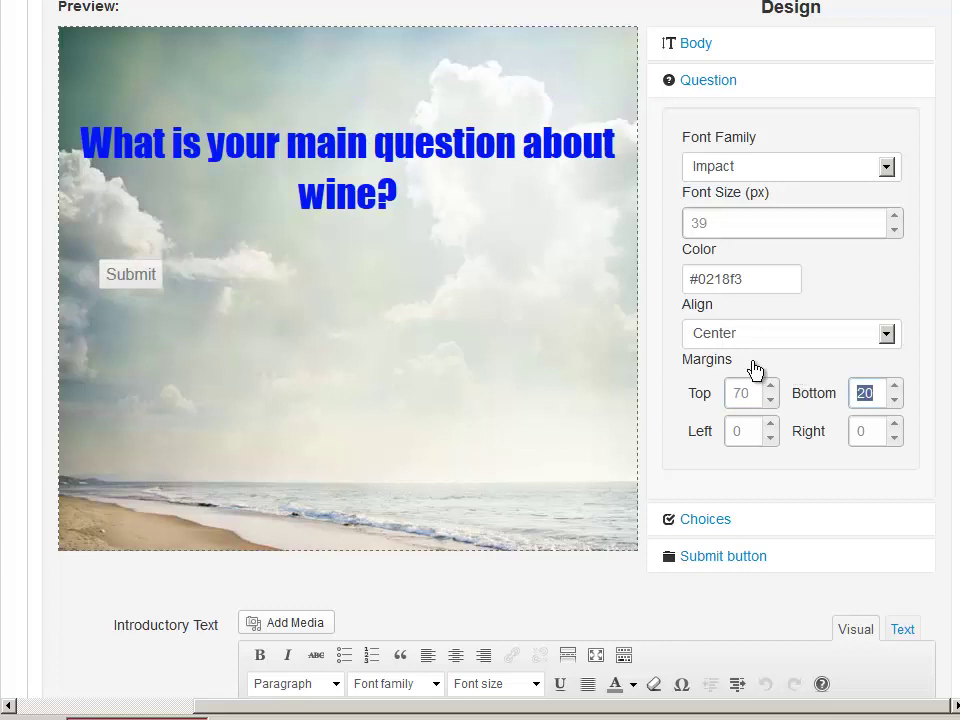
Give the submit button the Arrow 5 background image and set its alignment to Right
{"action": "left_click", "coordinate": [723, 566]}
{"action": "left_click", "coordinate": [832, 594]}
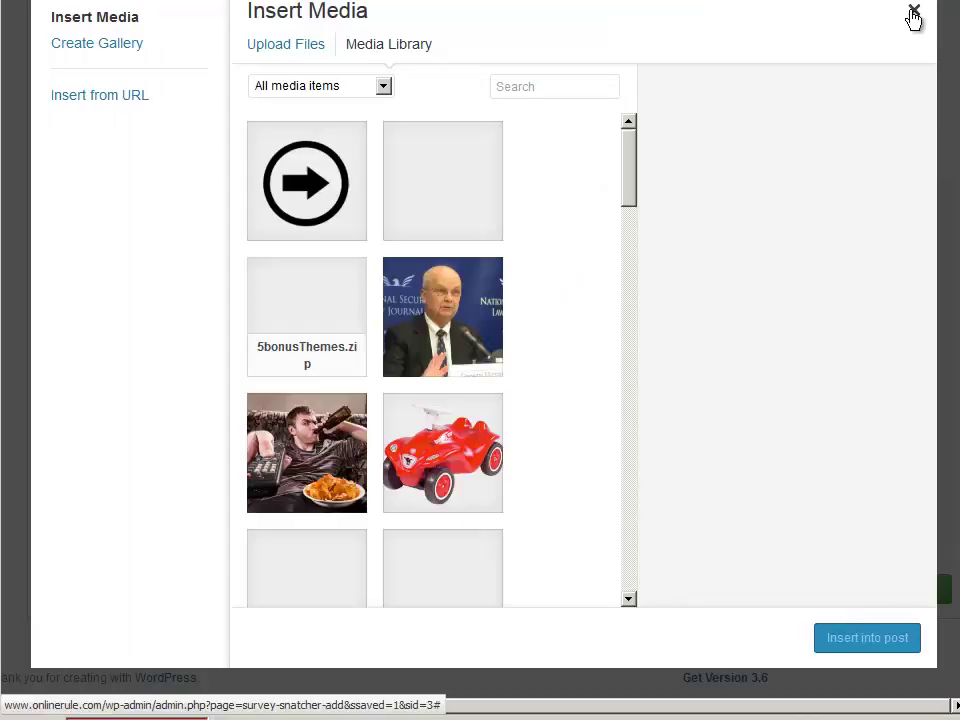
{"action": "left_click", "coordinate": [913, 12]}
{"action": "left_click", "coordinate": [775, 566]}
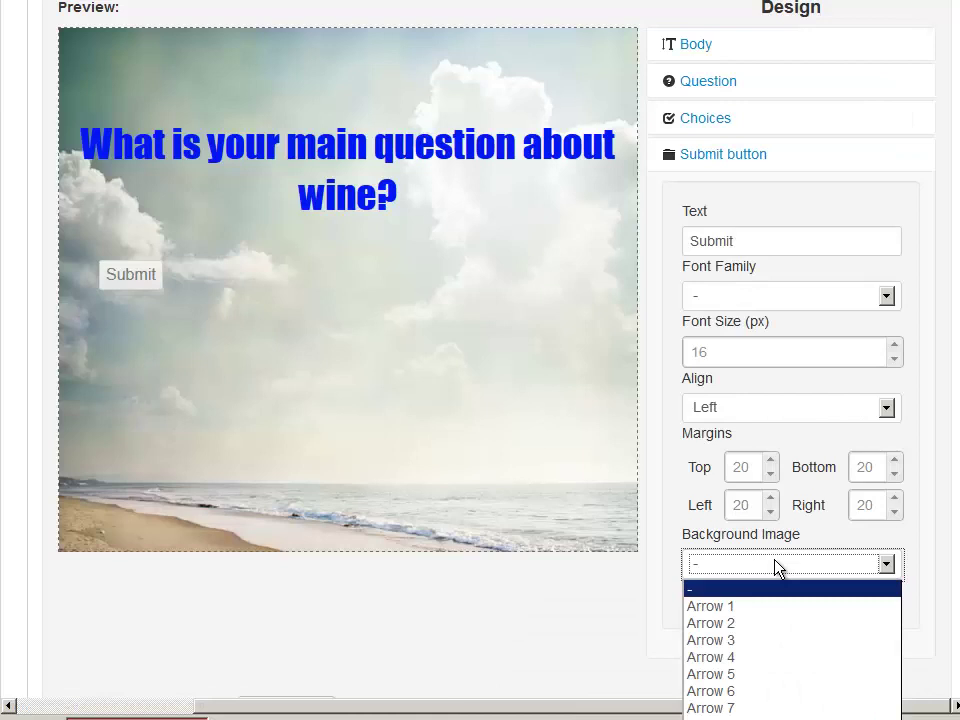
{"action": "left_click", "coordinate": [744, 676]}
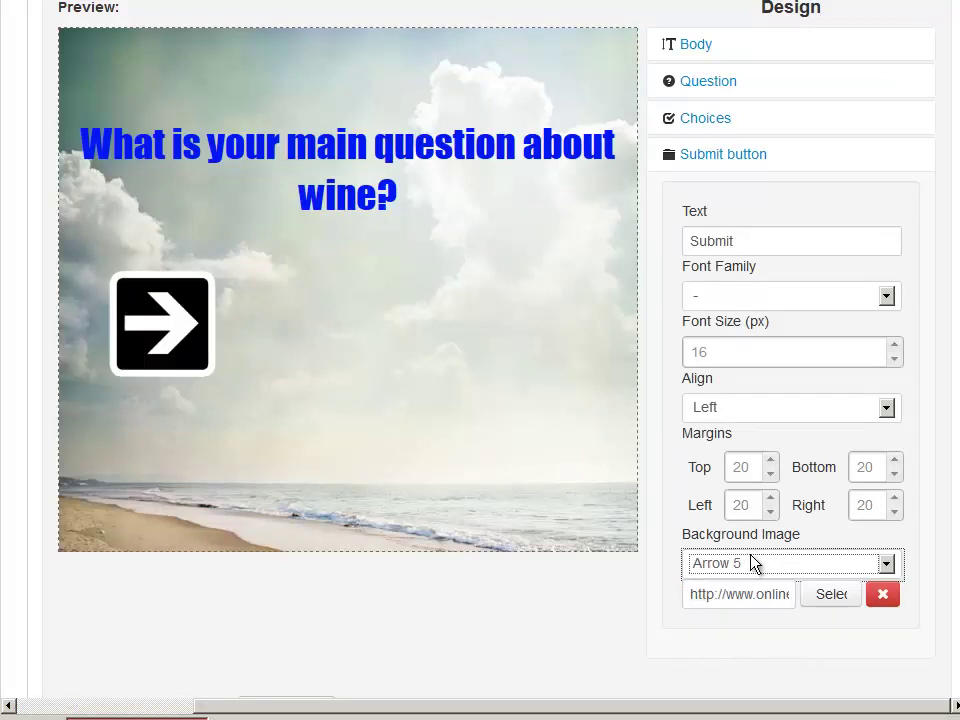
{"action": "left_click", "coordinate": [790, 412]}
{"action": "left_click", "coordinate": [784, 449]}
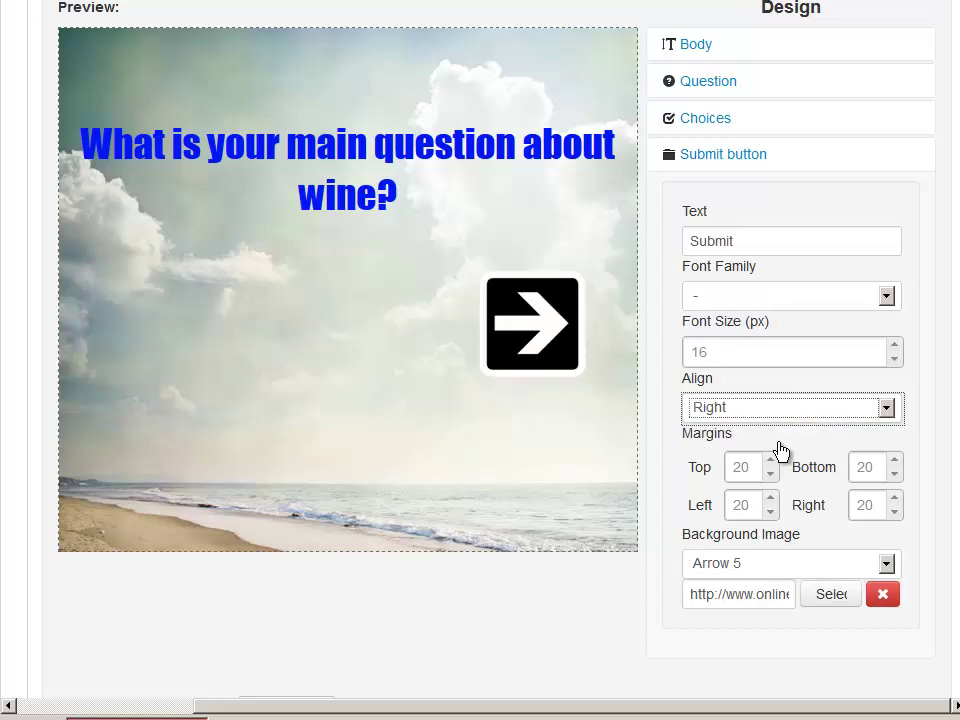
Review the main question's answer choices and save the survey
{"action": "scroll", "coordinate": [480, 377], "scroll_direction": "down", "scroll_amount": 10}
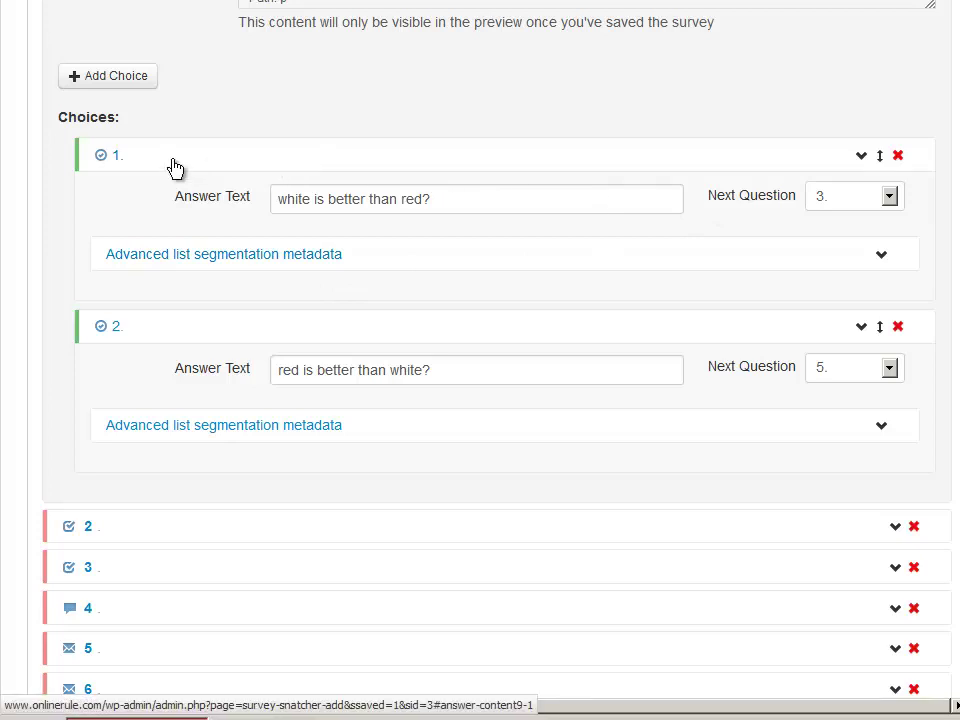
{"action": "scroll", "coordinate": [392, 336], "scroll_direction": "down", "scroll_amount": 2}
{"action": "scroll", "coordinate": [370, 180], "scroll_direction": "up", "scroll_amount": 3}
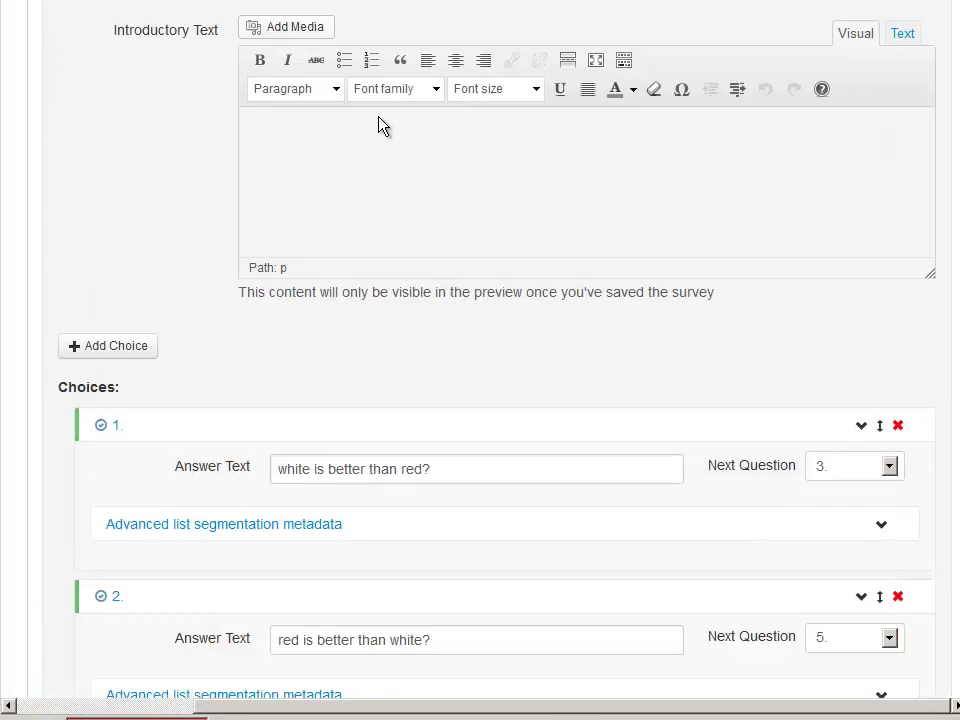
{"action": "scroll", "coordinate": [370, 140], "scroll_direction": "up", "scroll_amount": 7}
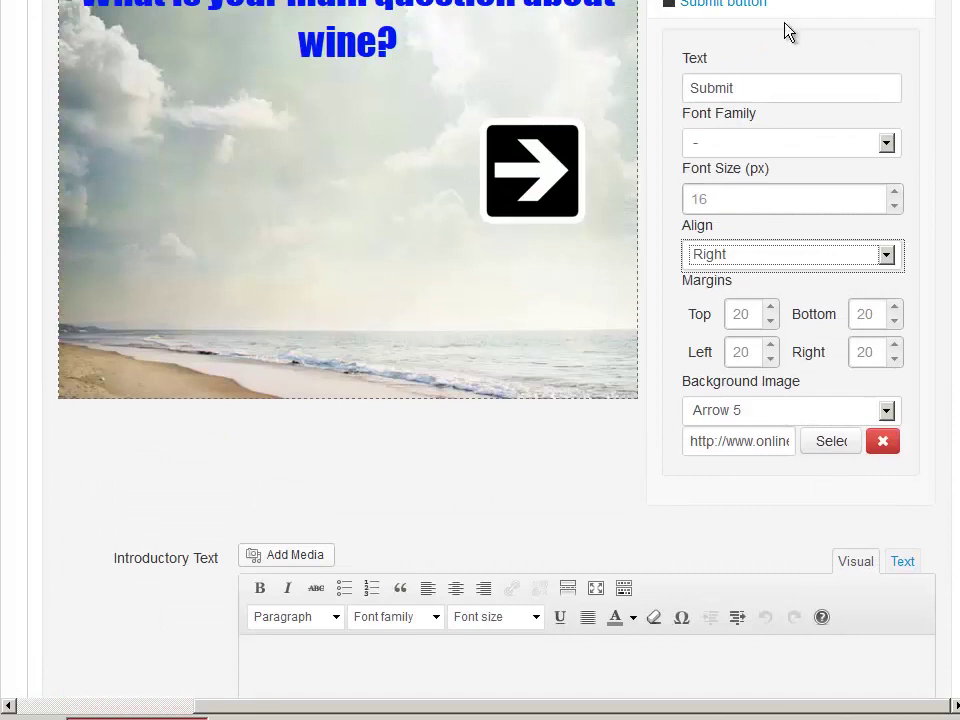
{"action": "scroll", "coordinate": [347, 215], "scroll_direction": "down", "scroll_amount": 15}
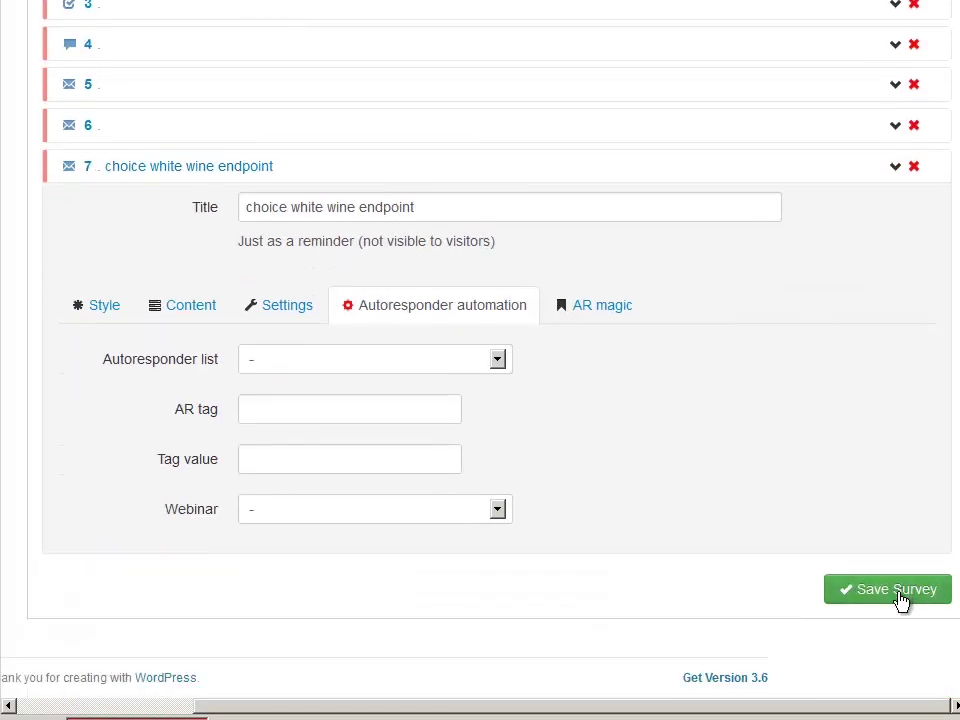
{"action": "left_click", "coordinate": [897, 592]}
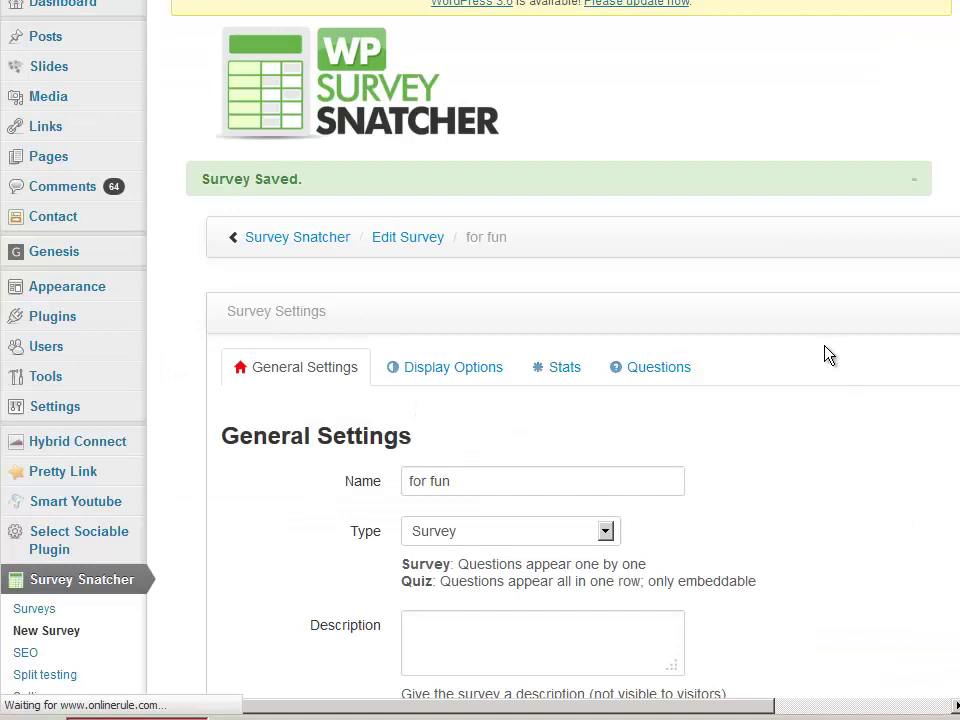
Reopen the main question from the saved survey's question list and examine its preview and design settings
{"action": "left_click", "coordinate": [655, 370]}
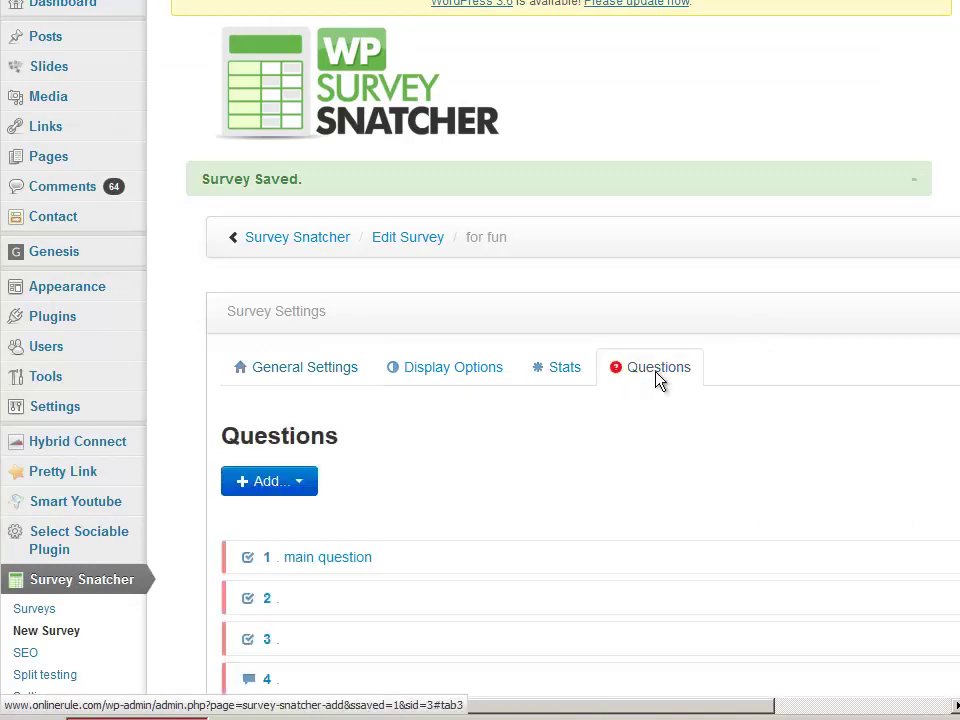
{"action": "scroll", "coordinate": [447, 521], "scroll_direction": "down", "scroll_amount": 1}
{"action": "scroll", "coordinate": [448, 523], "scroll_direction": "down", "scroll_amount": 3}
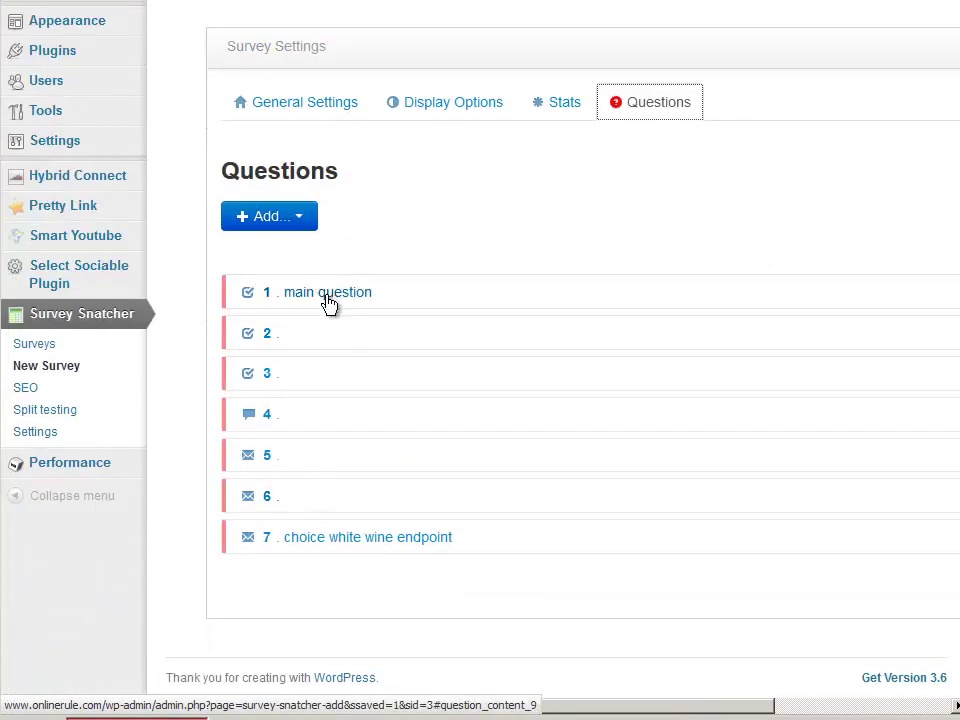
{"action": "left_click", "coordinate": [330, 301]}
{"action": "scroll", "coordinate": [718, 387], "scroll_direction": "down", "scroll_amount": 5}
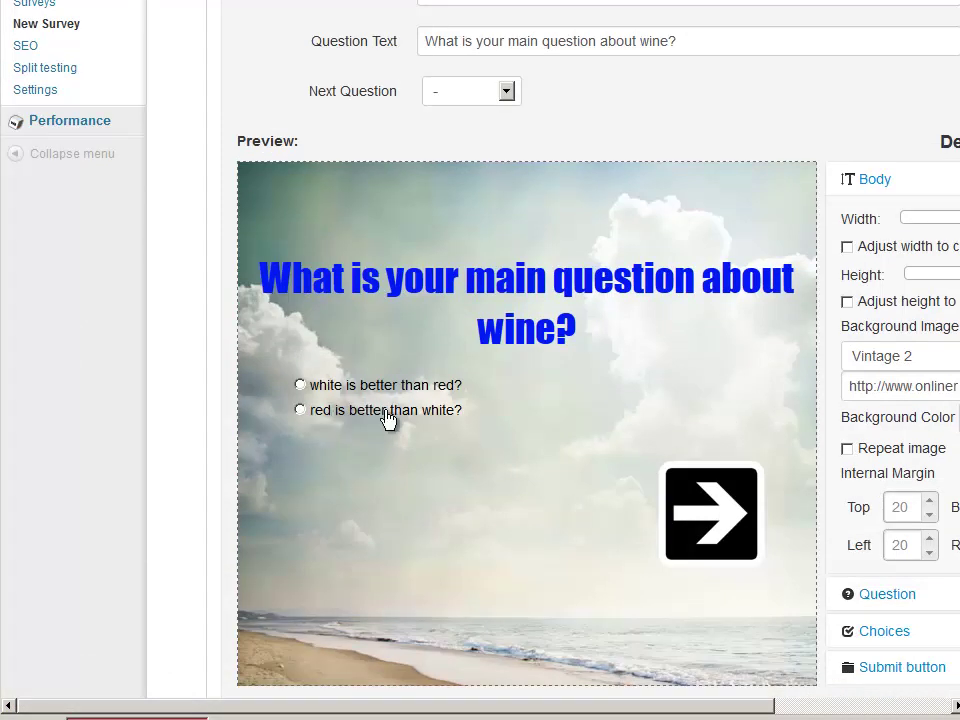
{"action": "left_click_drag", "start_coordinate": [761, 707], "coordinate": [925, 710]}
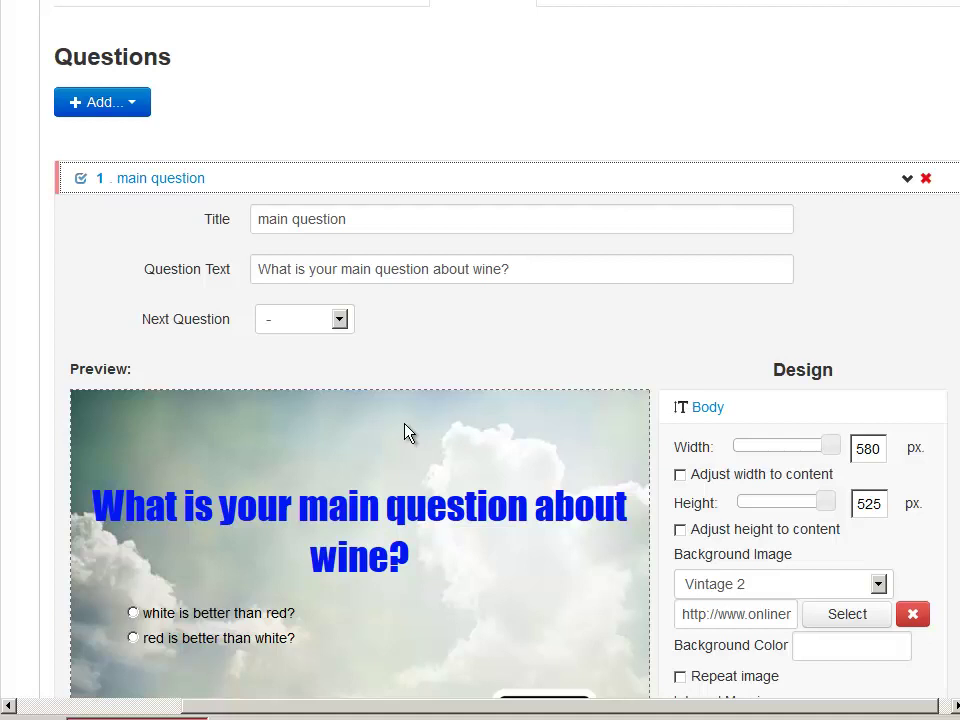
Check the main question's next-question options and where the "white is better than red?" choice leads
{"action": "left_click", "coordinate": [307, 322]}
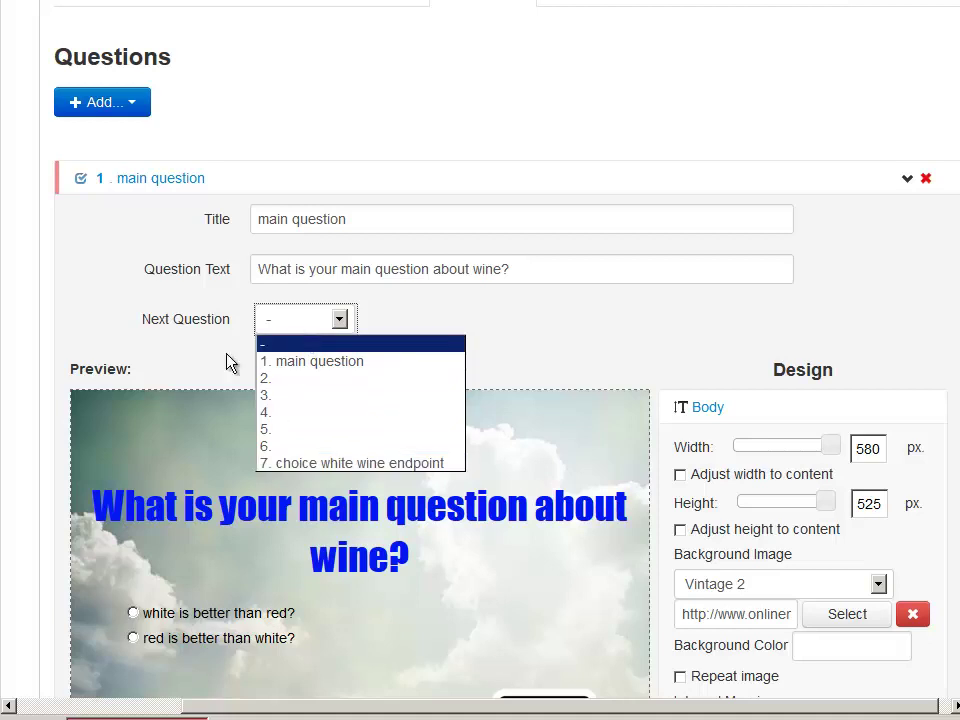
{"action": "left_click", "coordinate": [610, 350]}
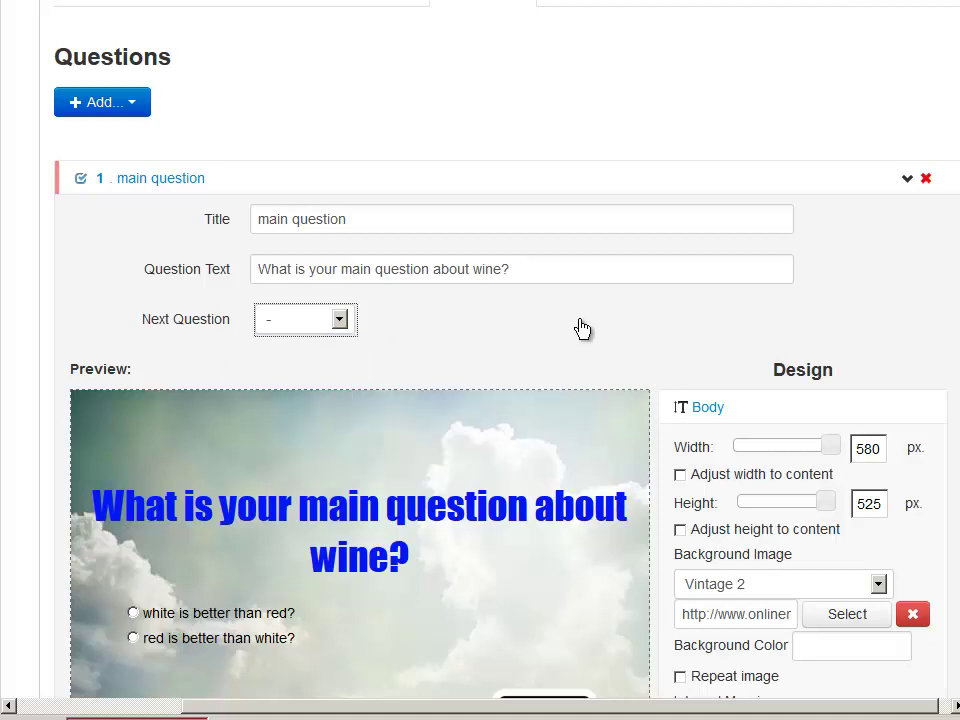
{"action": "scroll", "coordinate": [579, 332], "scroll_direction": "down", "scroll_amount": 4}
{"action": "scroll", "coordinate": [611, 690], "scroll_direction": "down", "scroll_amount": 5}
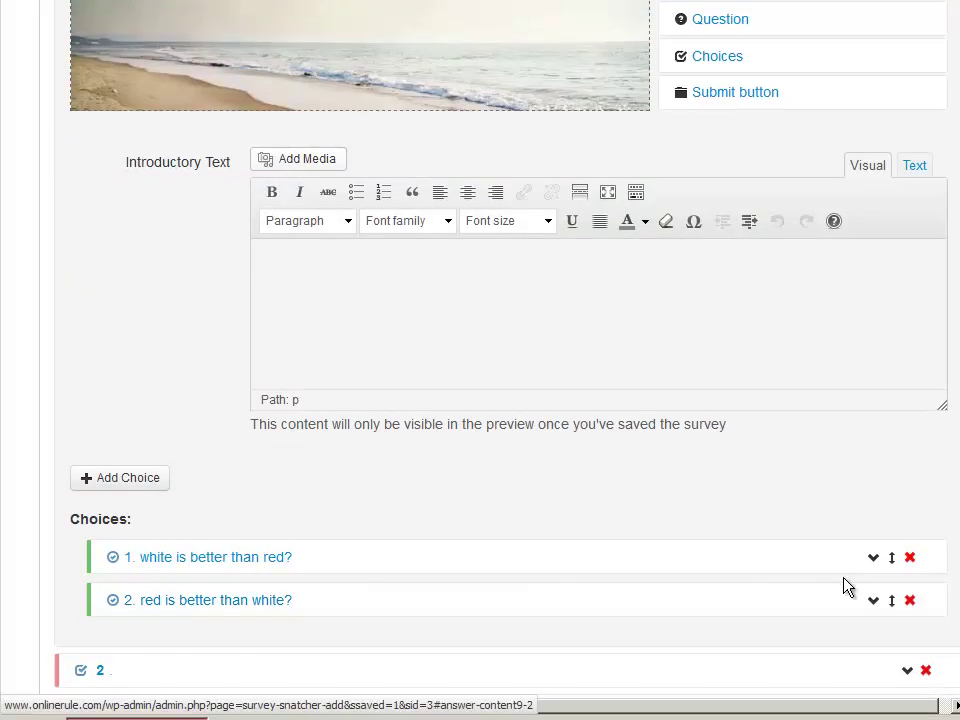
{"action": "left_click", "coordinate": [873, 558]}
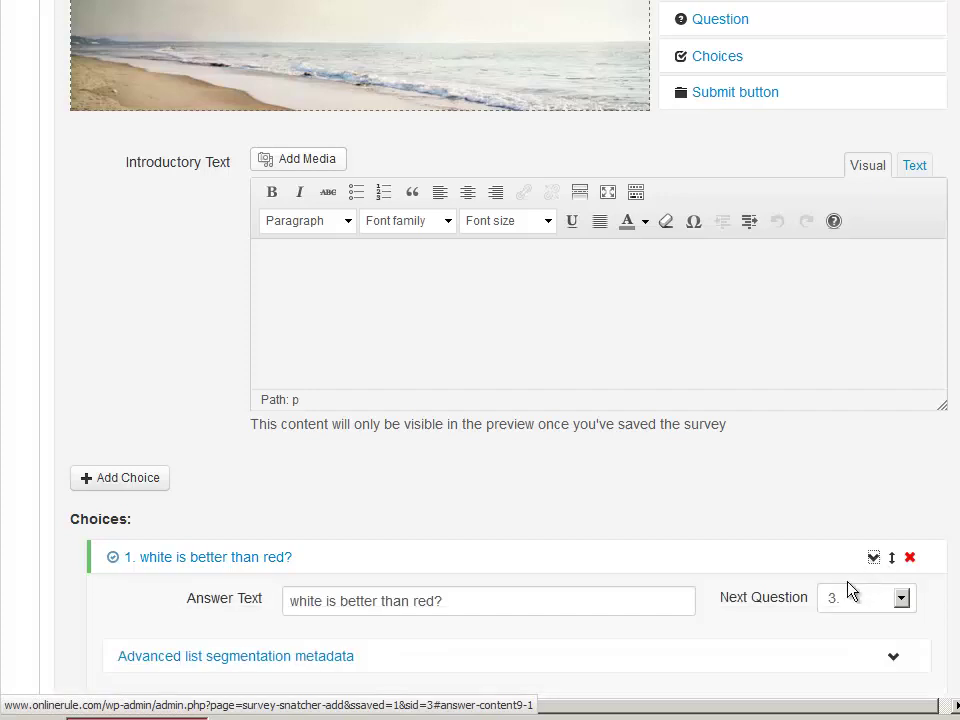
{"action": "scroll", "coordinate": [868, 561], "scroll_direction": "up", "scroll_amount": 5}
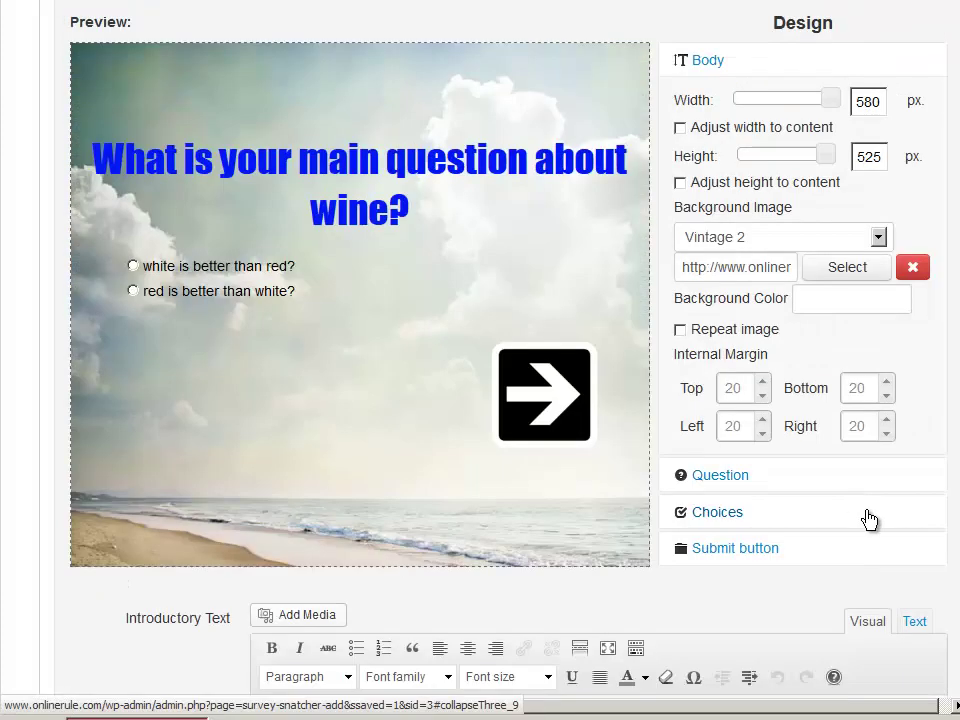